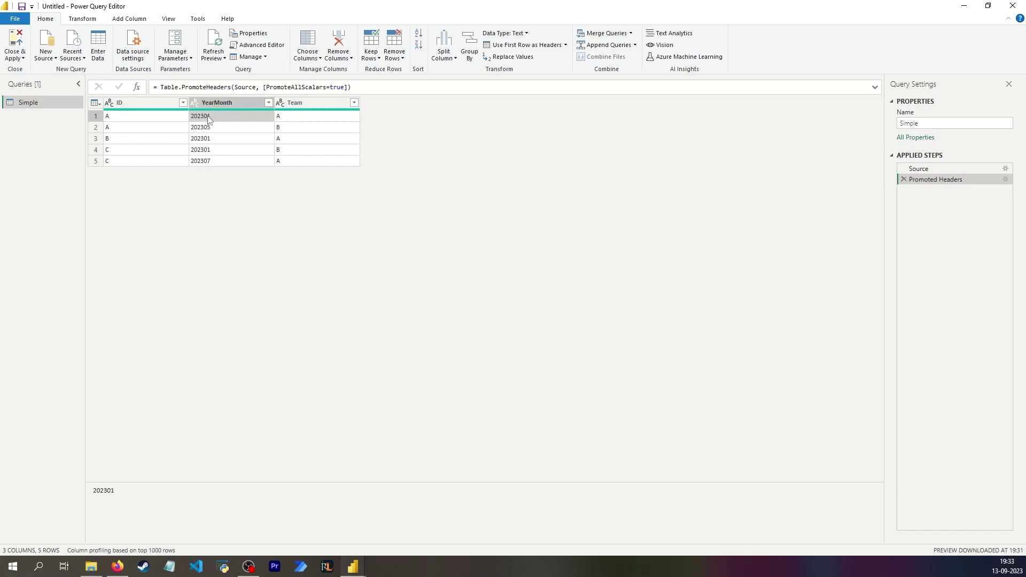
Examine the ID, YearMonth and Team values in the rows of the Simple query.
left_click(219, 129)
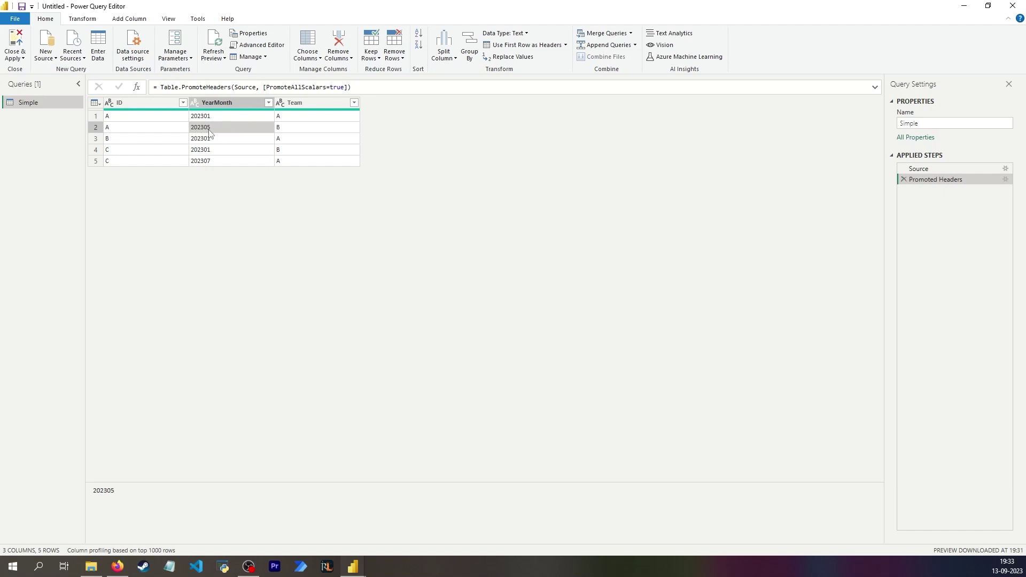
left_click(286, 128)
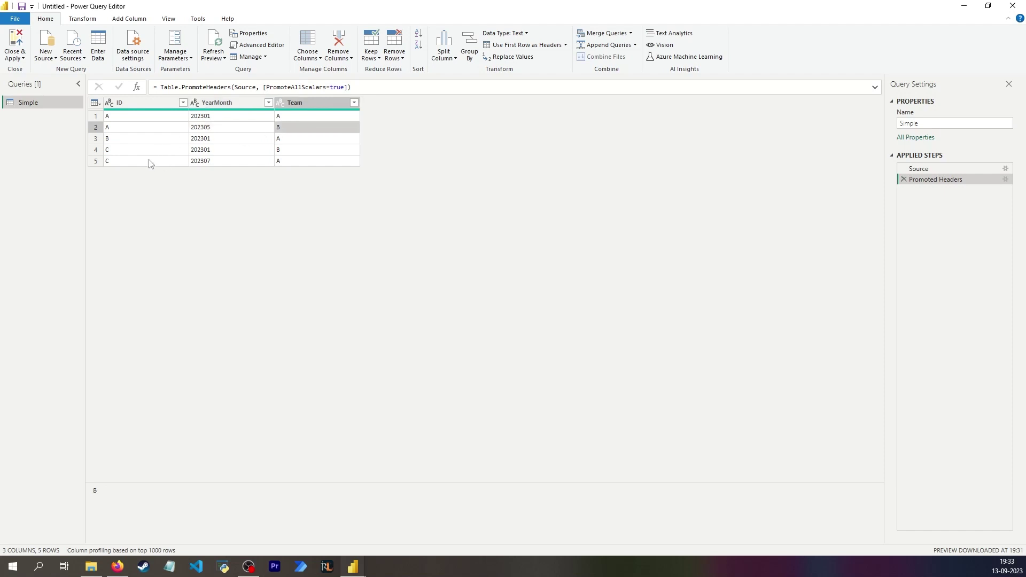
left_click(141, 140)
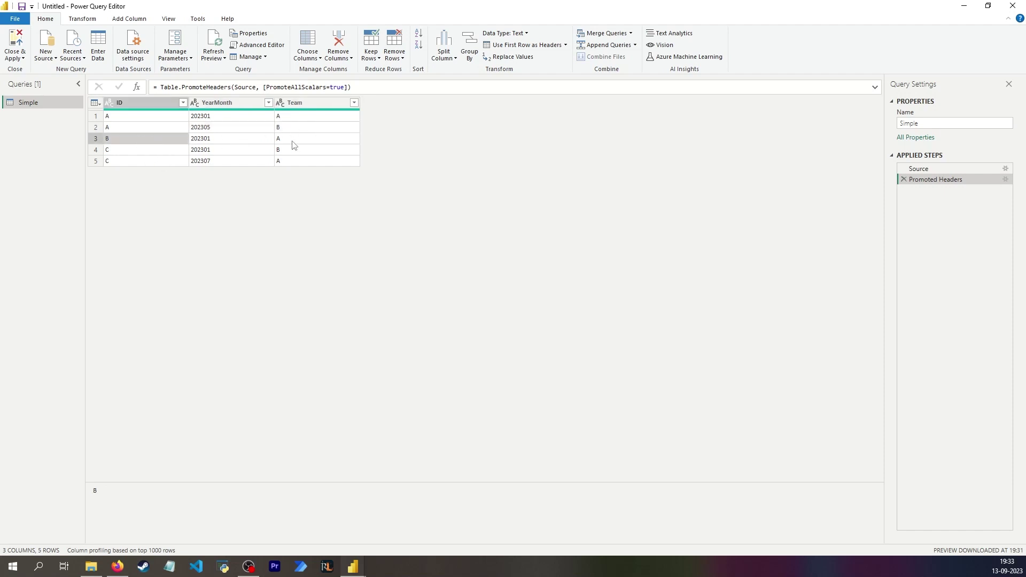
left_click(221, 142)
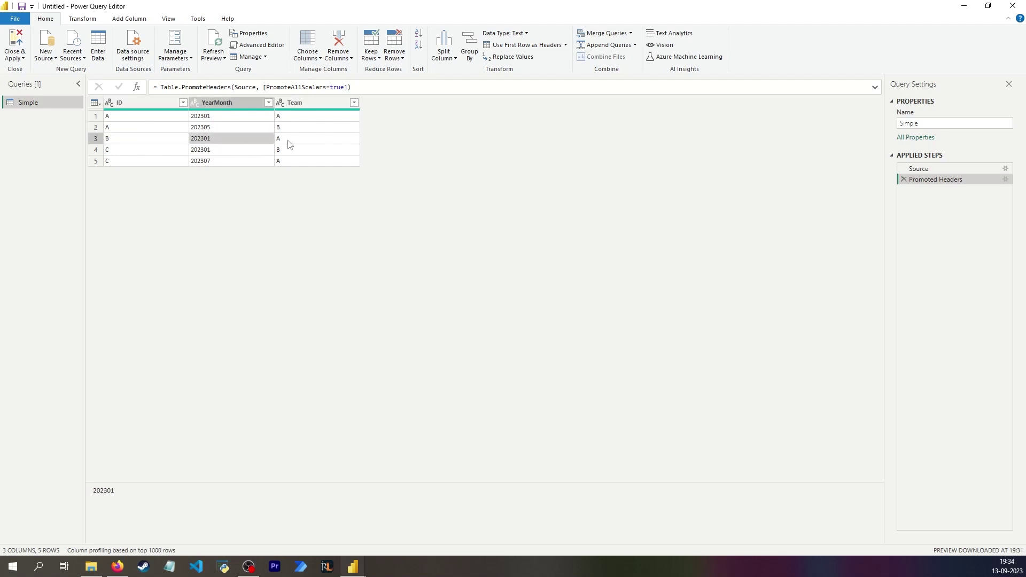
left_click(200, 116)
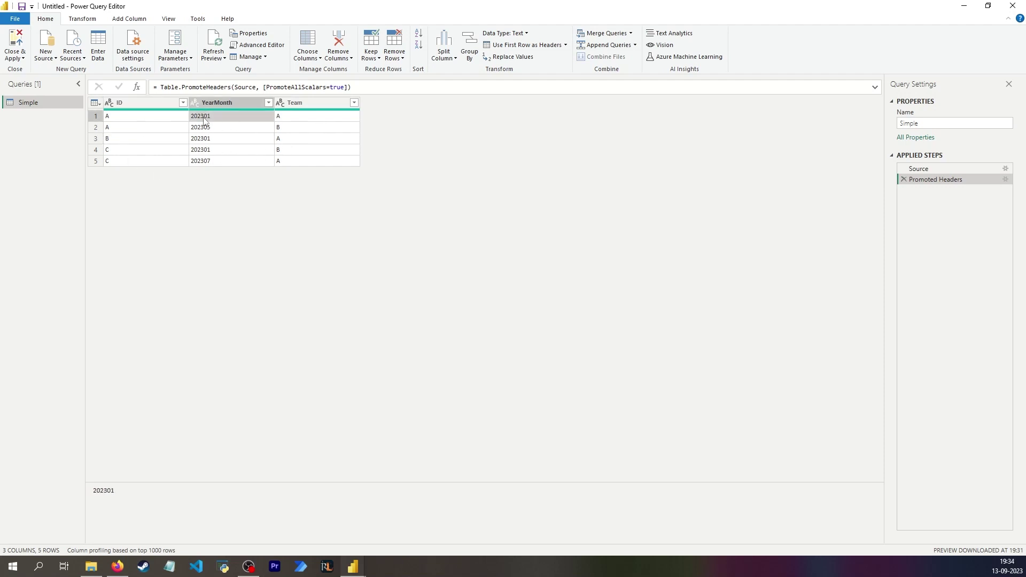
left_click(208, 127)
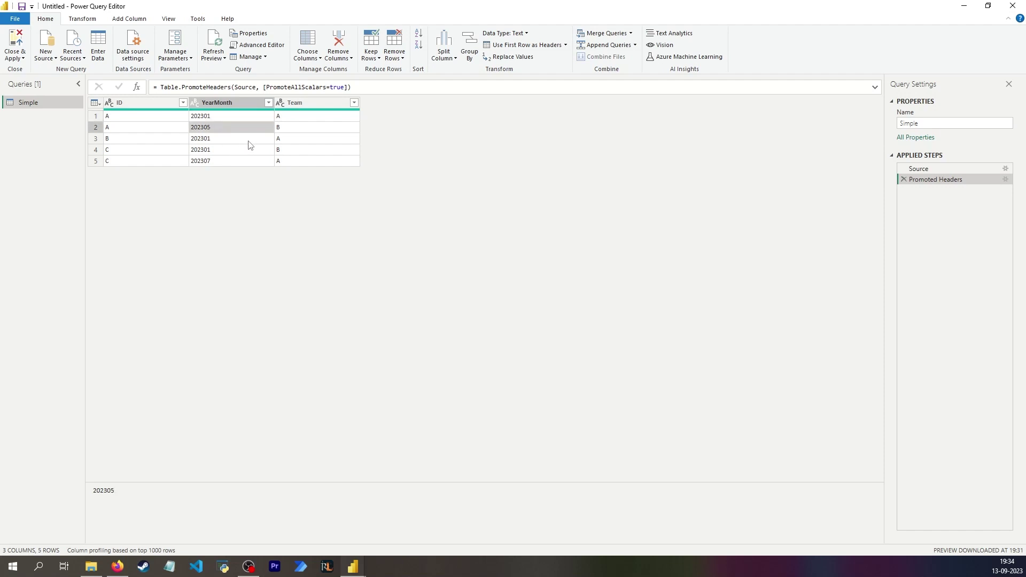
left_click(214, 118)
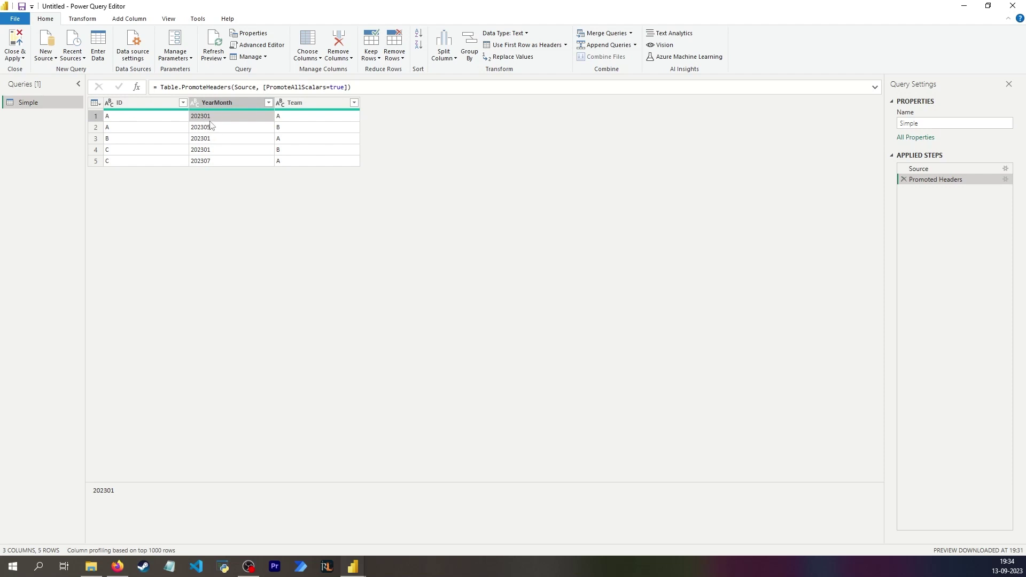
left_click(287, 116)
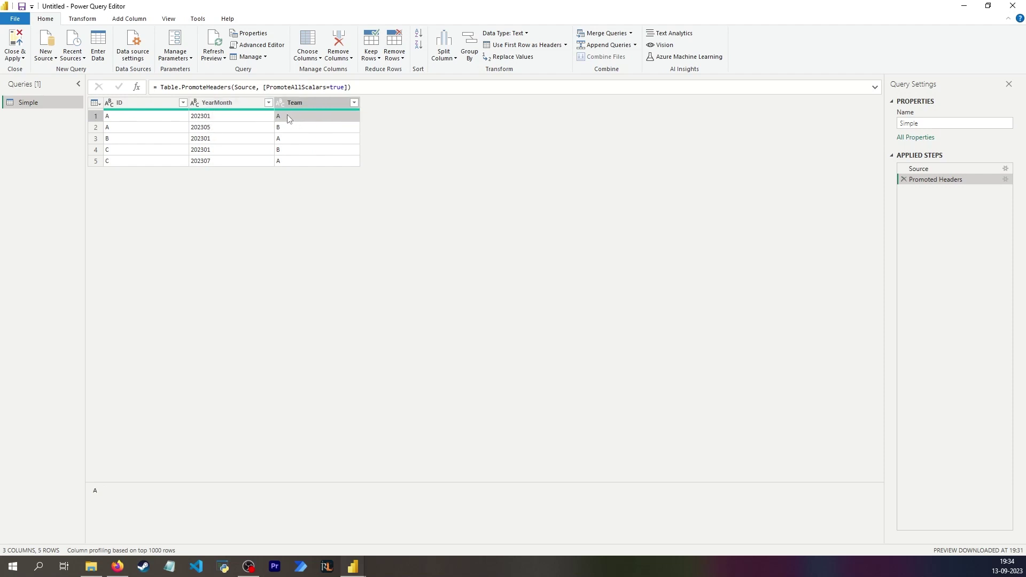
left_click(215, 118)
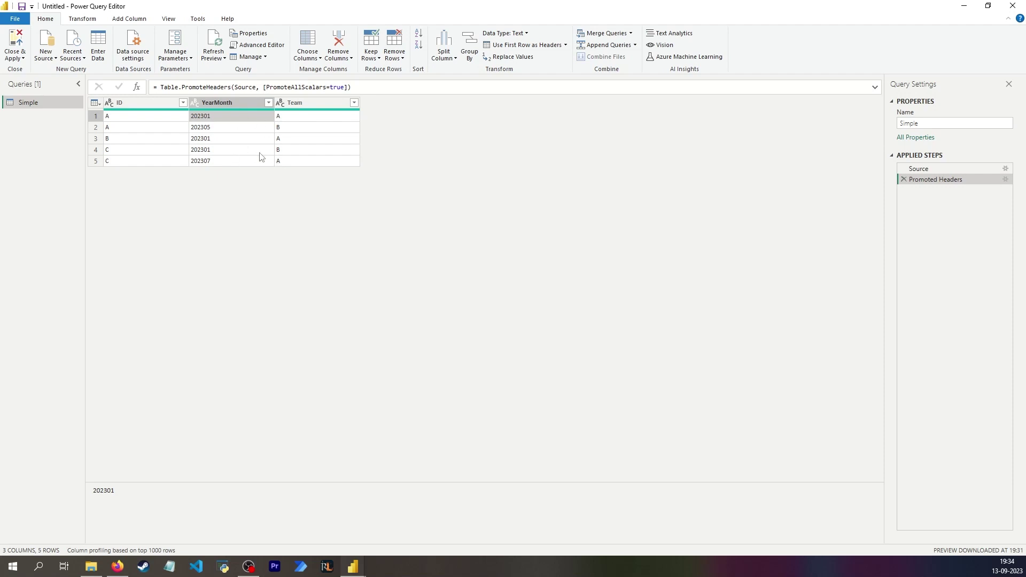
left_click(122, 120)
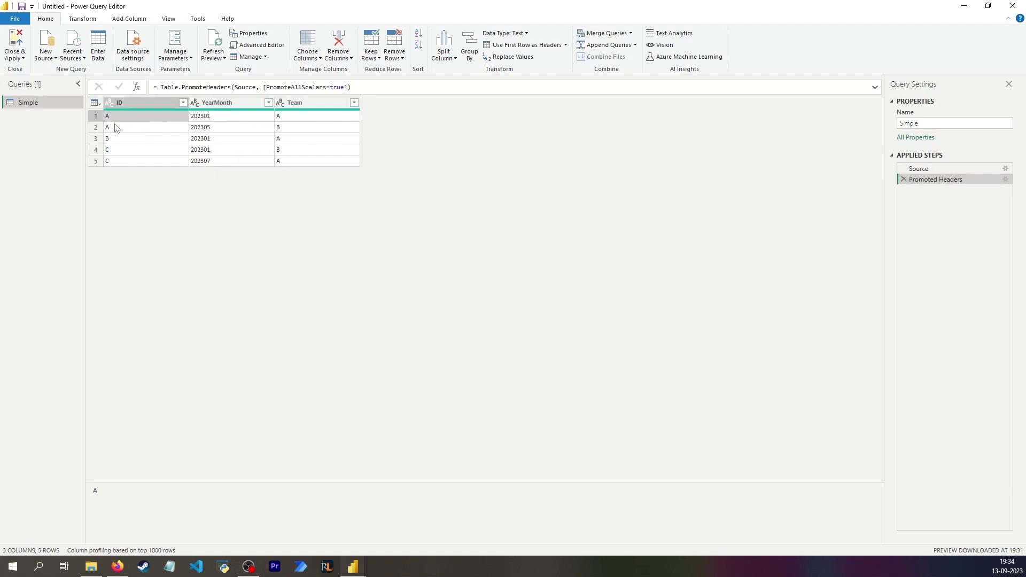
left_click(212, 119)
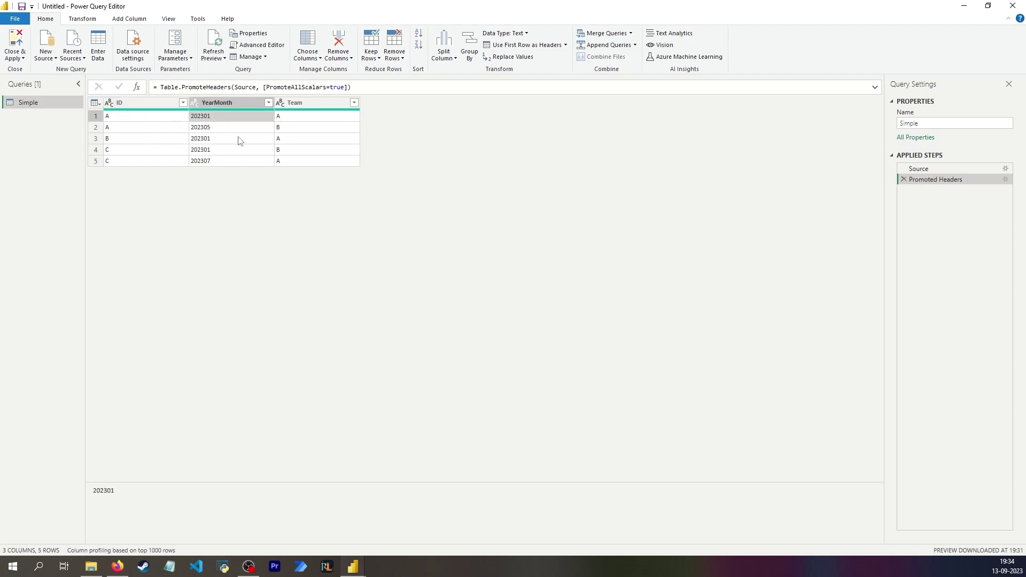
Remove duplicate rows based on the ID column, and remove all columns other than ID.
left_click(140, 107)
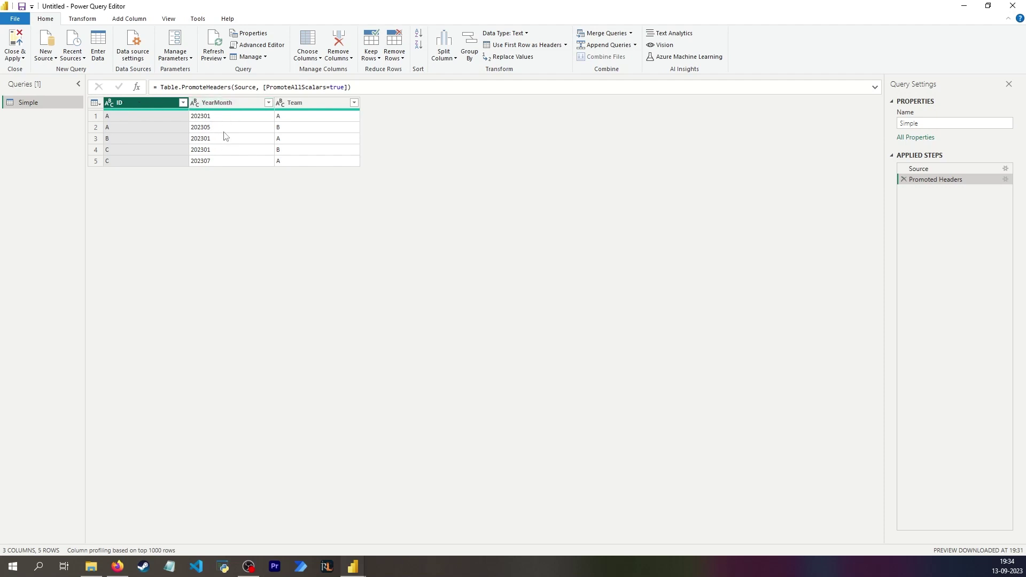
right_click(149, 111)
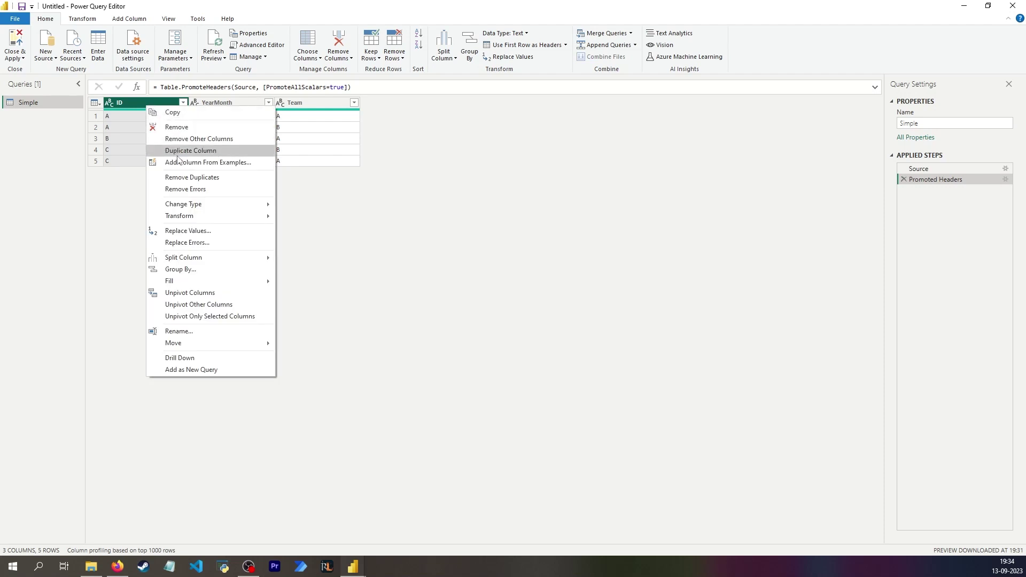
left_click(183, 177)
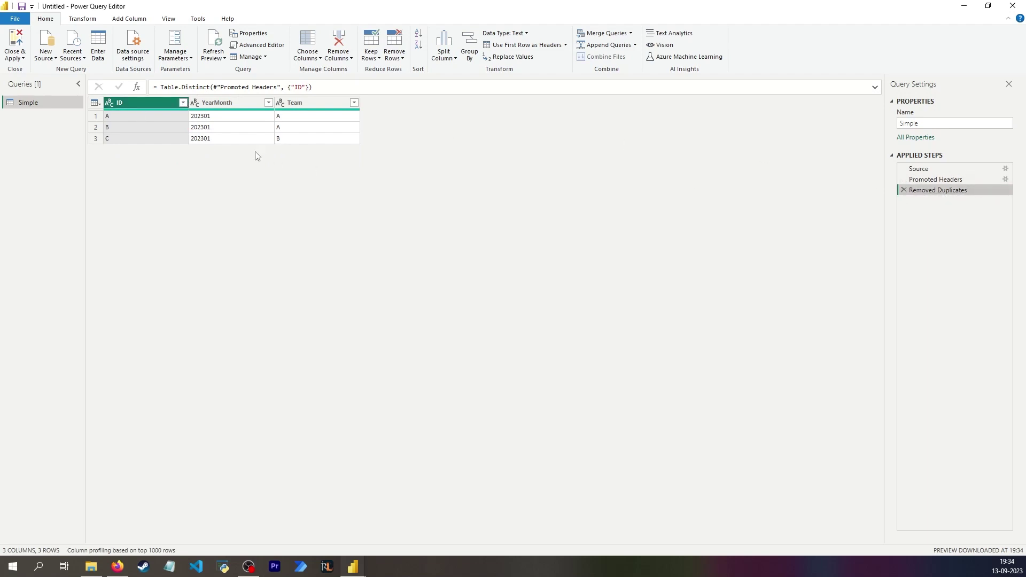
right_click(134, 104)
left_click(179, 140)
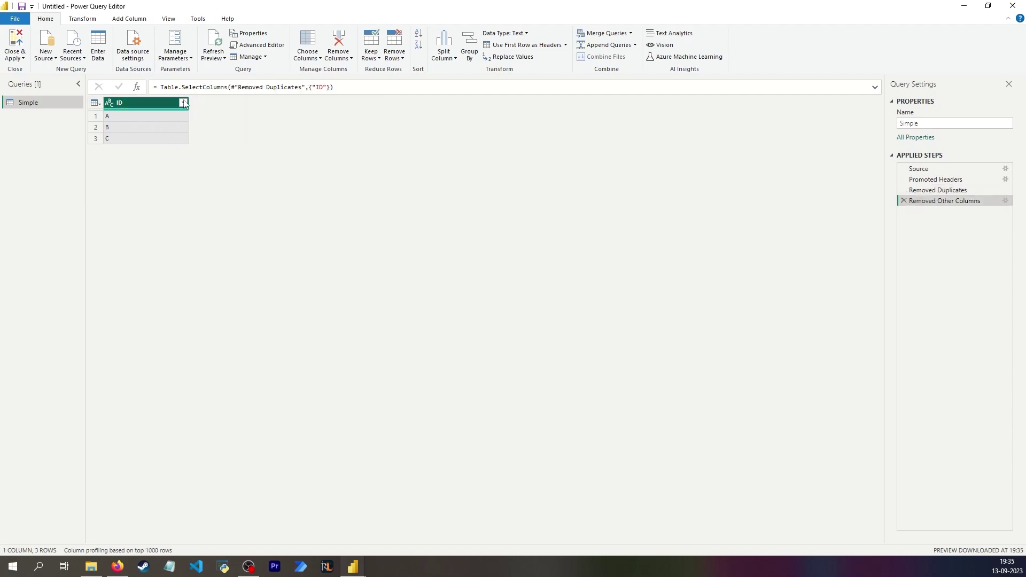
left_click_drag(158, 87, 230, 87)
key("ctrl+c")
key("Escape")
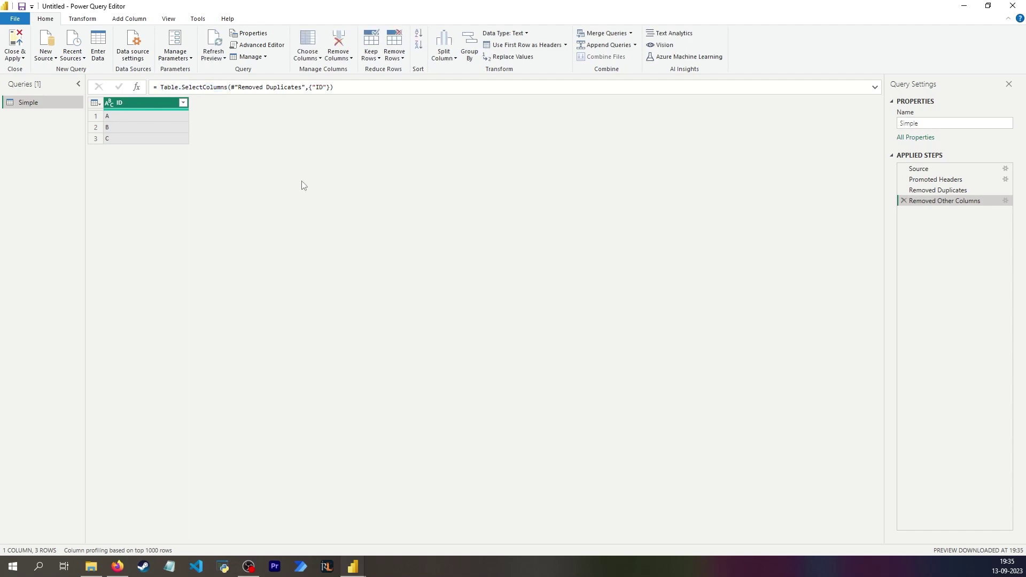
left_click(901, 201)
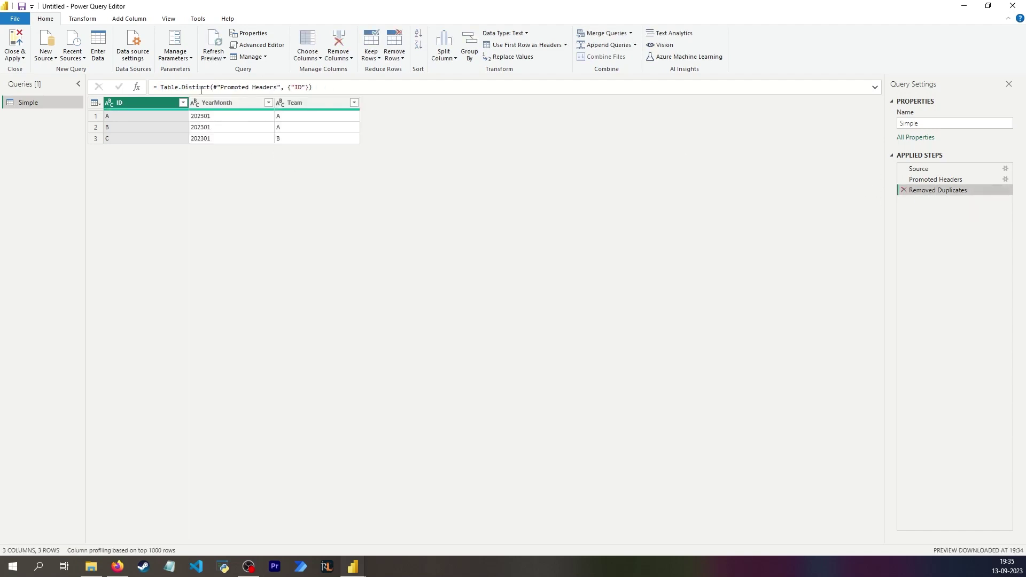
left_click(161, 86)
key("ctrl+v")
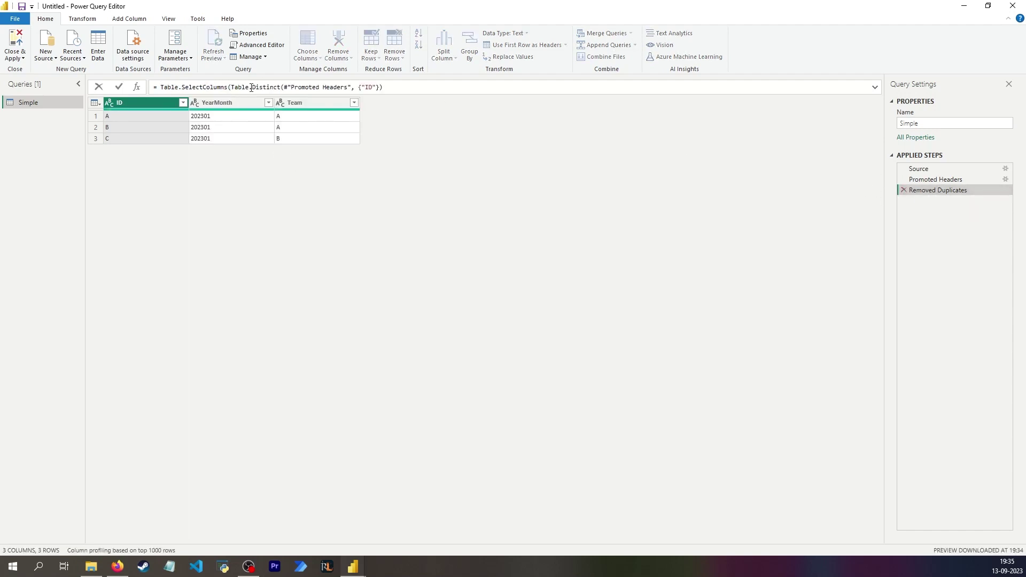
left_click(391, 87)
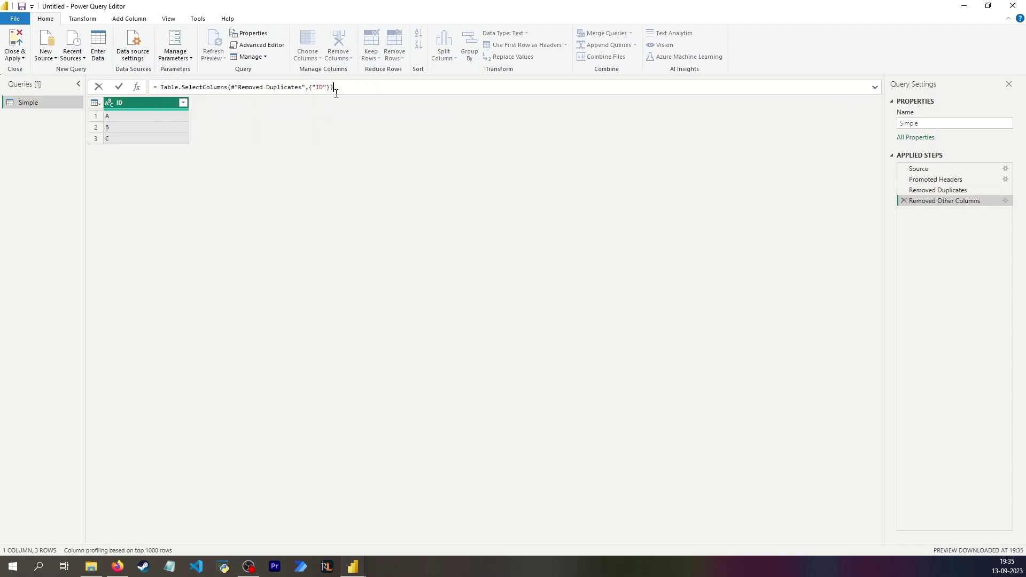
Delete the Removed Other Columns step and insert its full Table.SelectColumns formula before Table.Distinct in the Removed Duplicates formula.
left_click_drag(335, 87, 165, 90)
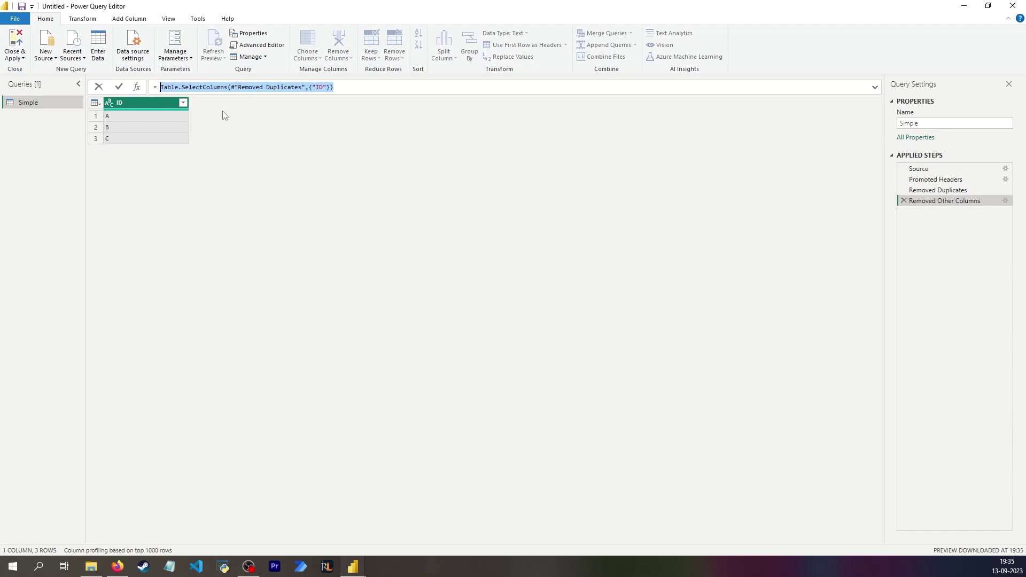
left_click(238, 88)
left_click_drag(234, 87, 307, 88)
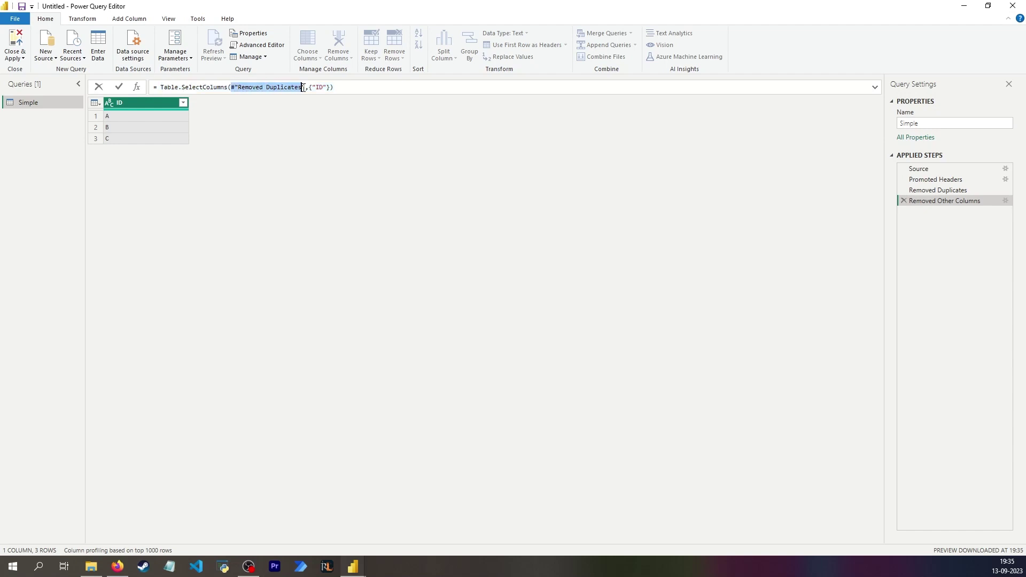
left_click(539, 198)
left_click(903, 201)
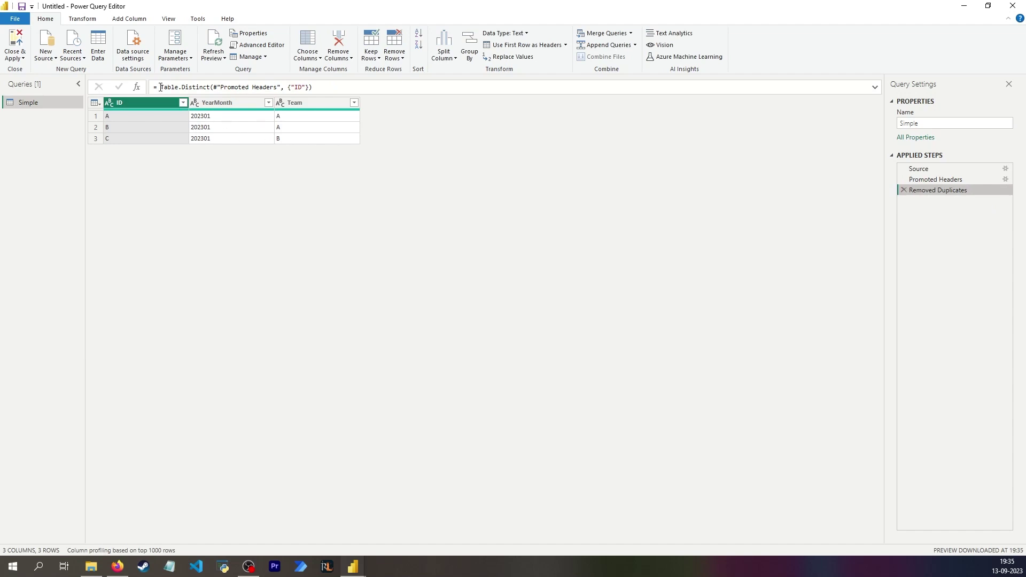
left_click(160, 87)
type("Table.SelectColumns(#\"Removed Duplicates\",{\"ID\"})")
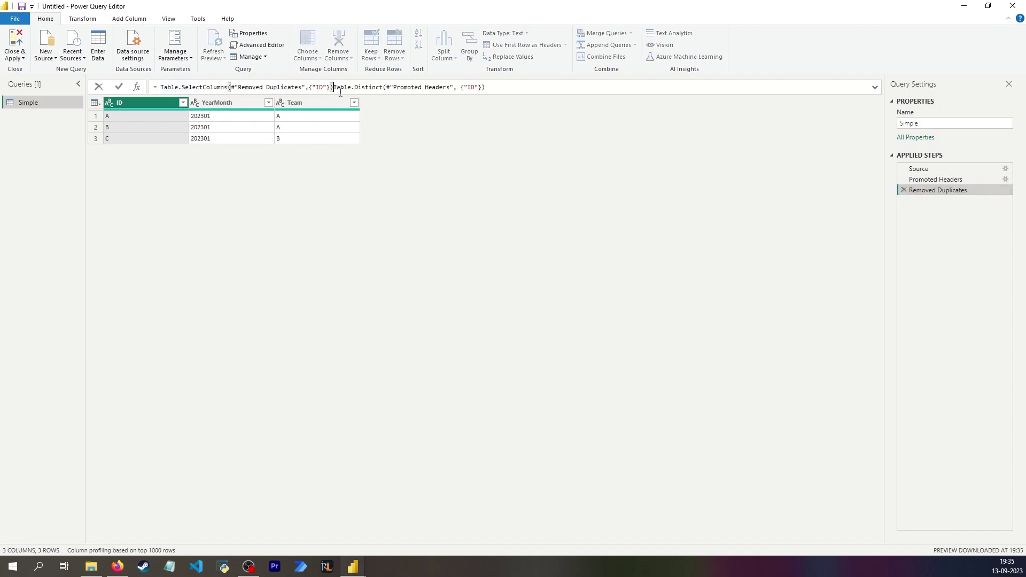
Move the Table.Distinct expression inside Table.SelectColumns, replacing the #"Removed Duplicates" reference, and apply the formula.
left_click_drag(336, 88, 528, 89)
key("ctrl+c")
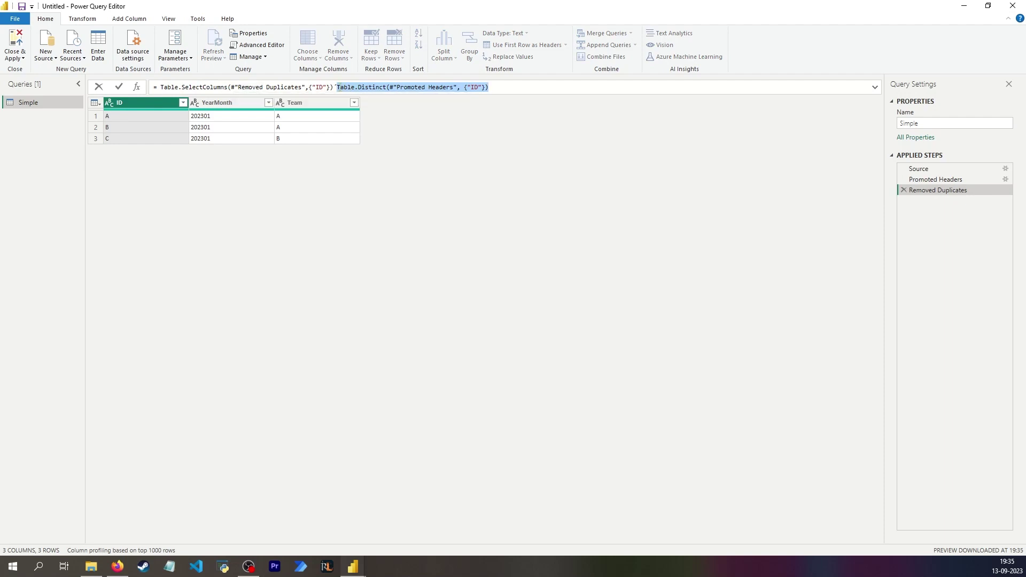
key("BackSpace")
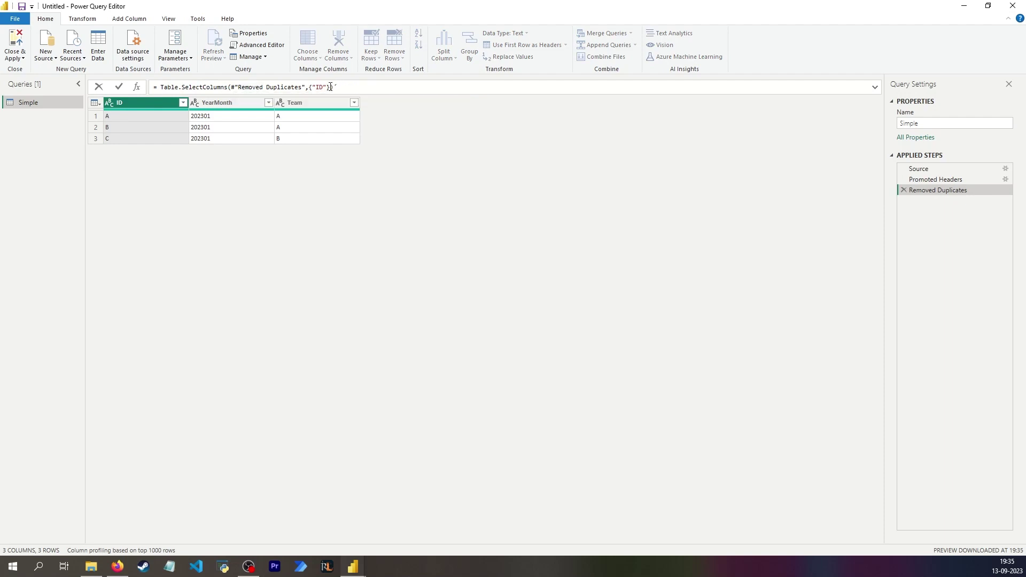
key("BackSpace")
left_click_drag(307, 89, 229, 88)
key("ctrl+v")
key("Return")
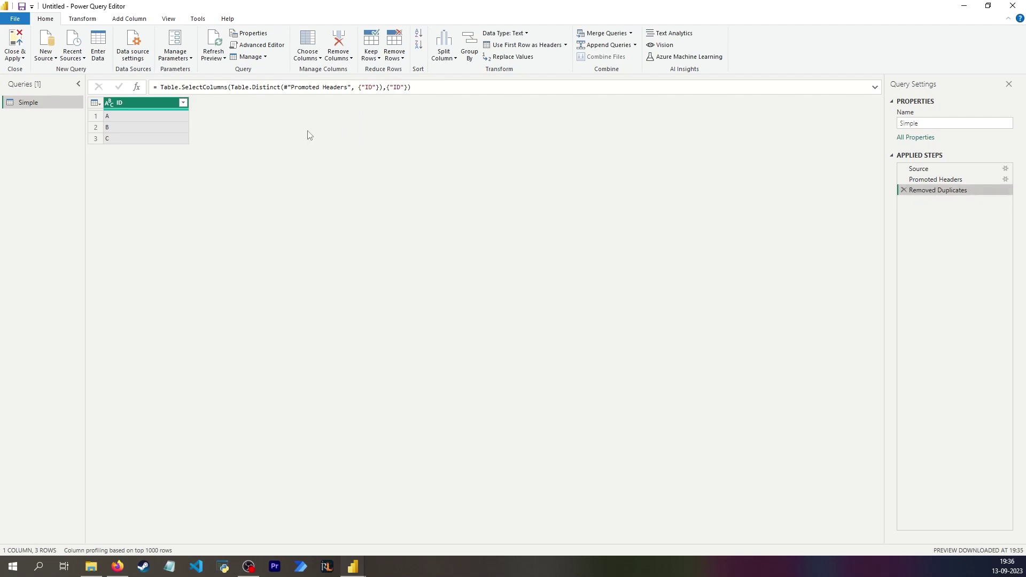
Rename the Removed Duplicates step to Distinct IDs.
key("F2")
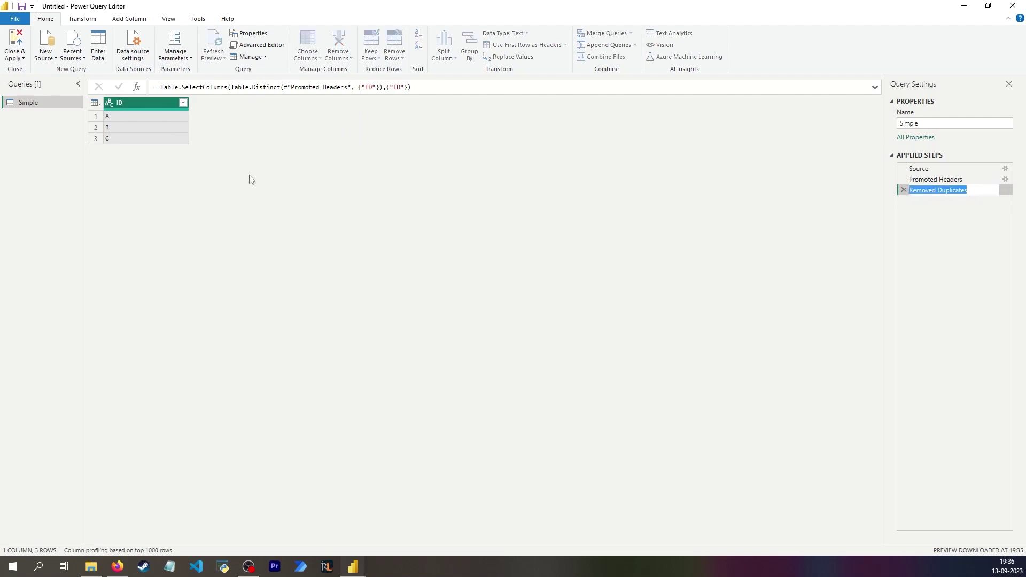
type("Distinct IDs")
key("Return")
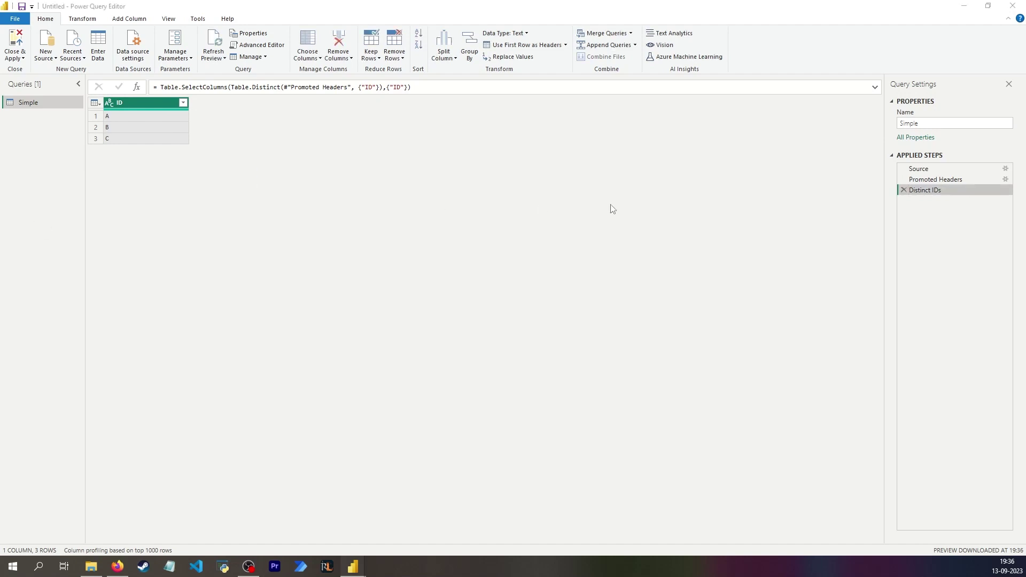
Review the YearMonth data in Promoted Headers, and add a custom step after Distinct IDs with the formula Date.Year(DateTime.LocalNow()).
left_click(929, 181)
left_click(205, 119)
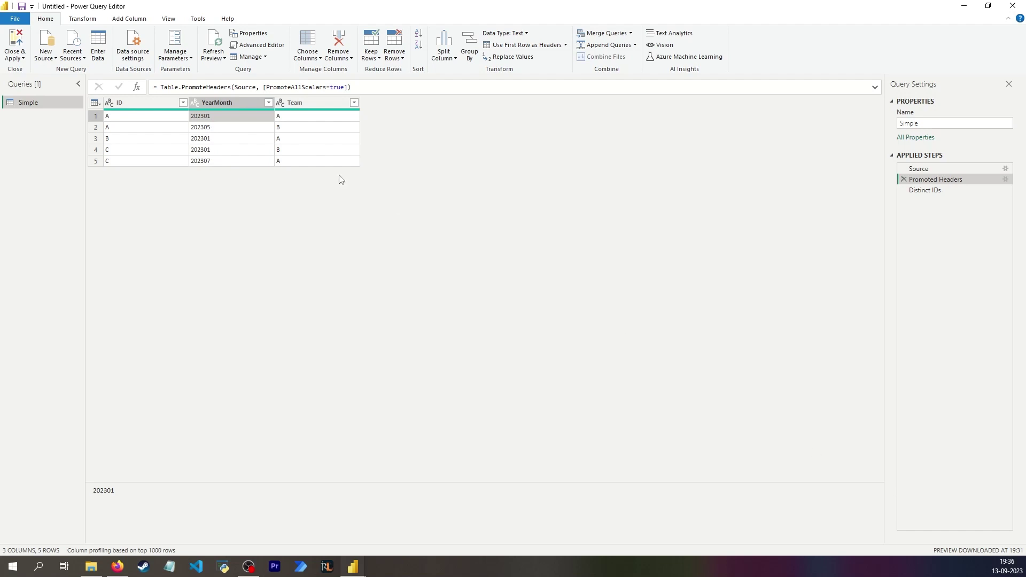
left_click(137, 87)
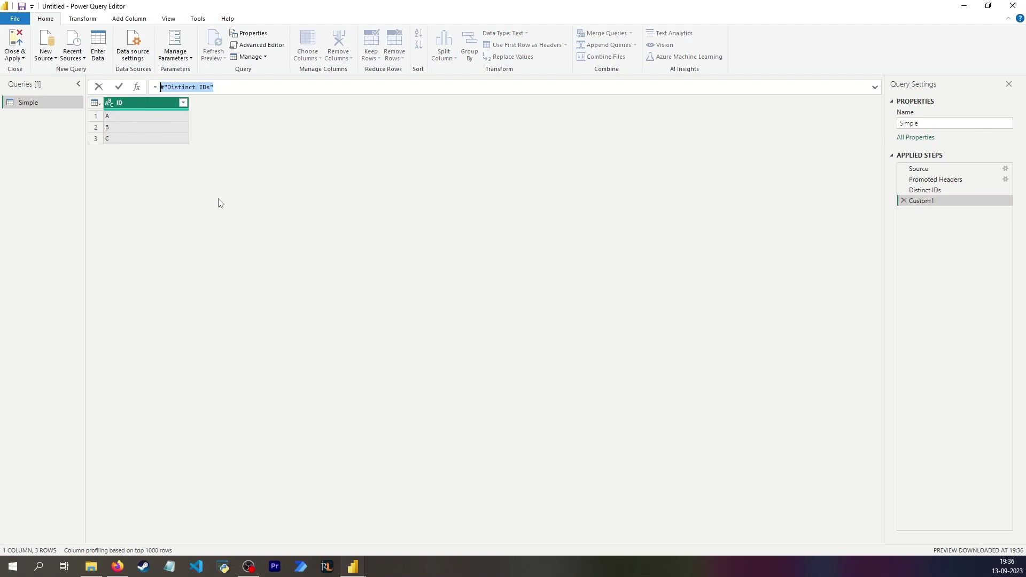
type("D")
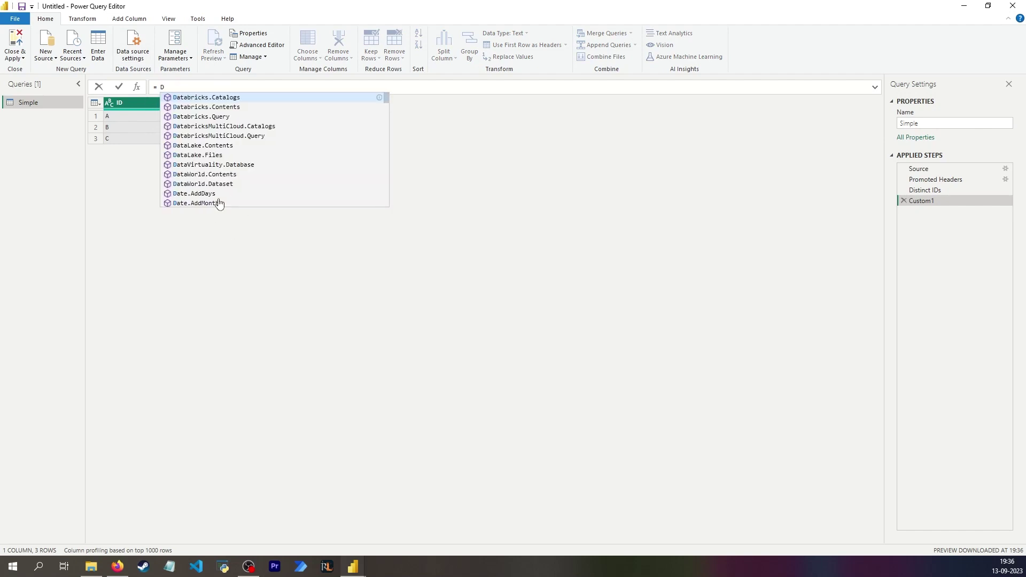
type("ateyear")
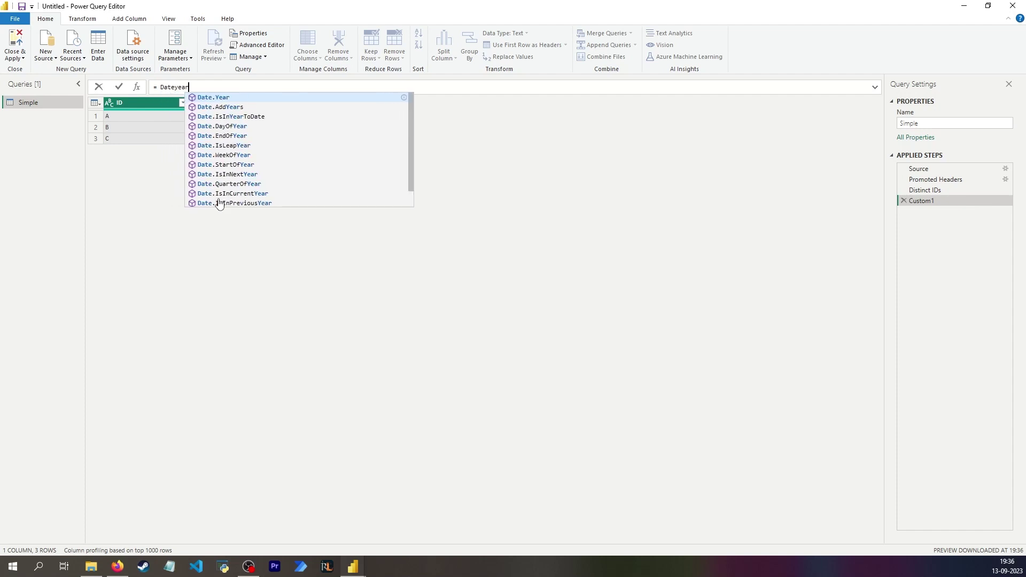
key("Tab")
type("(date")
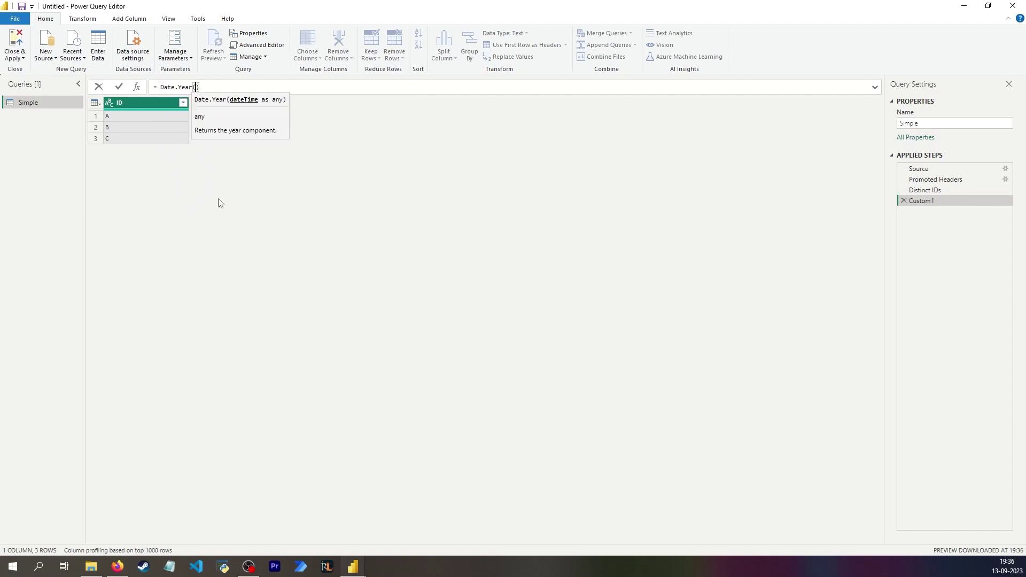
type("time.l")
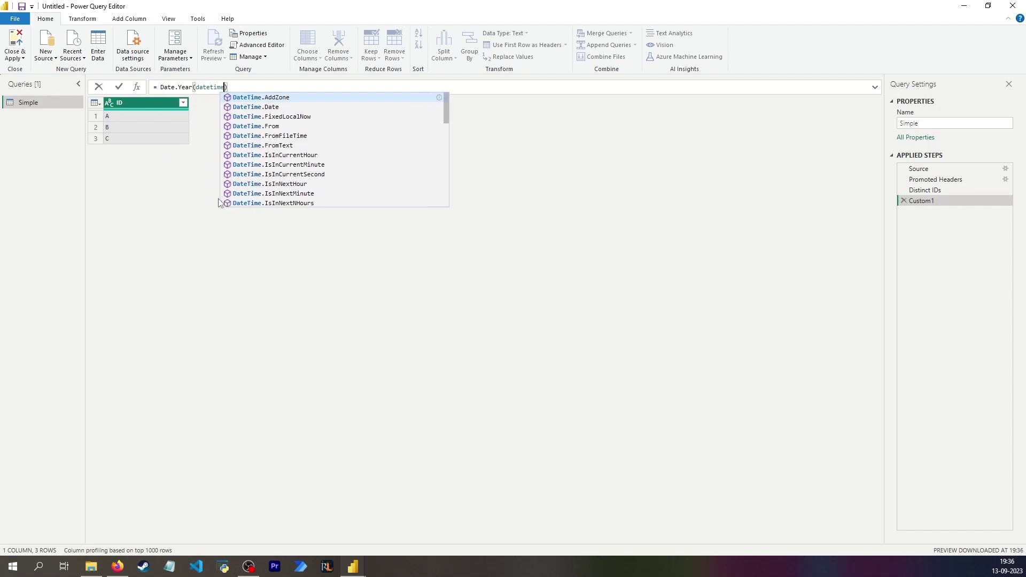
key("Tab")
type("()")
key("Return")
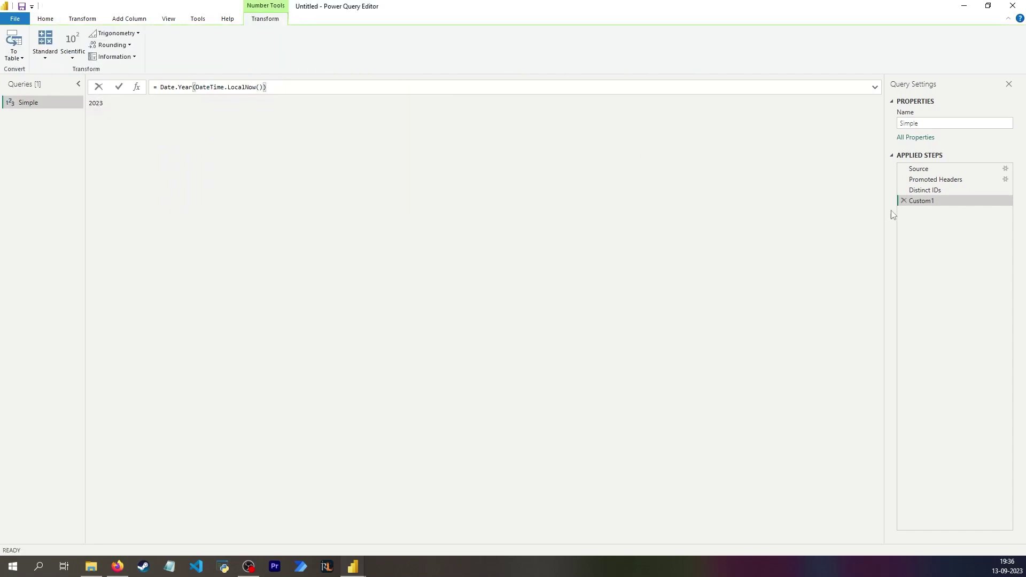
Review the Distinct IDs and Promoted Headers steps, and extend the Custom1 formula to Date.Year(DateTime.LocalNow())*100+1.
left_click(939, 192)
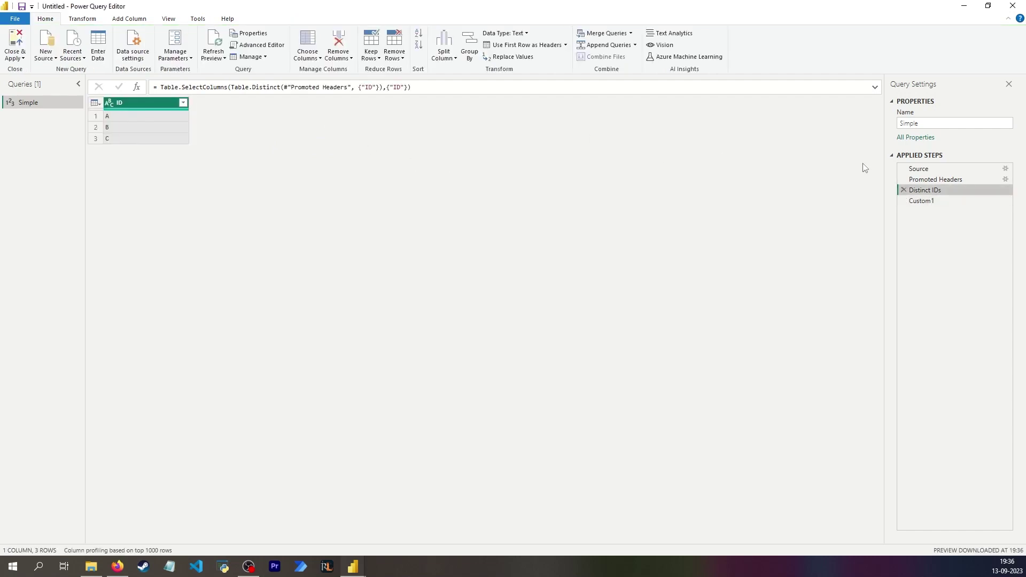
left_click(932, 180)
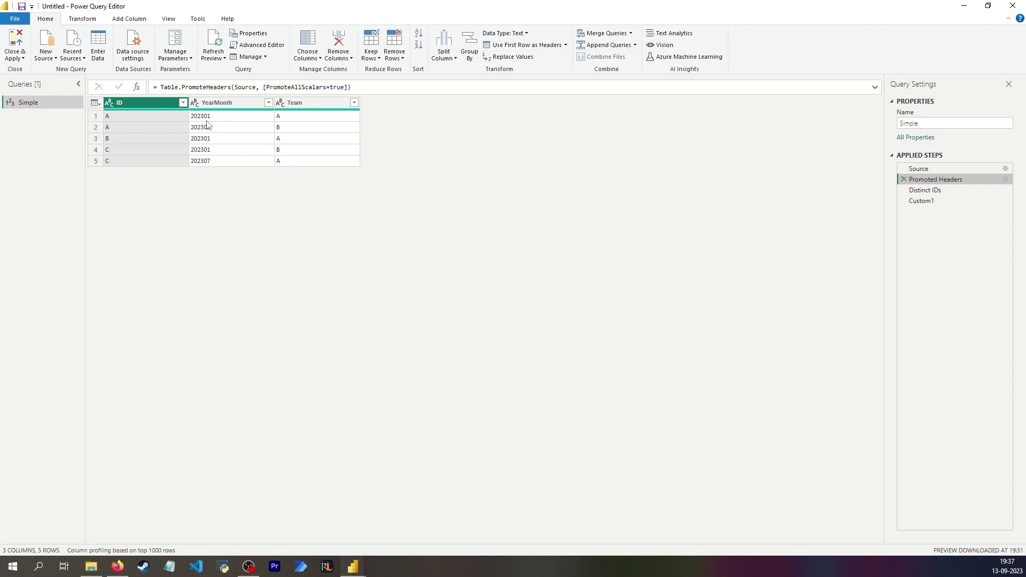
left_click_drag(932, 178, 935, 201)
left_click(306, 85)
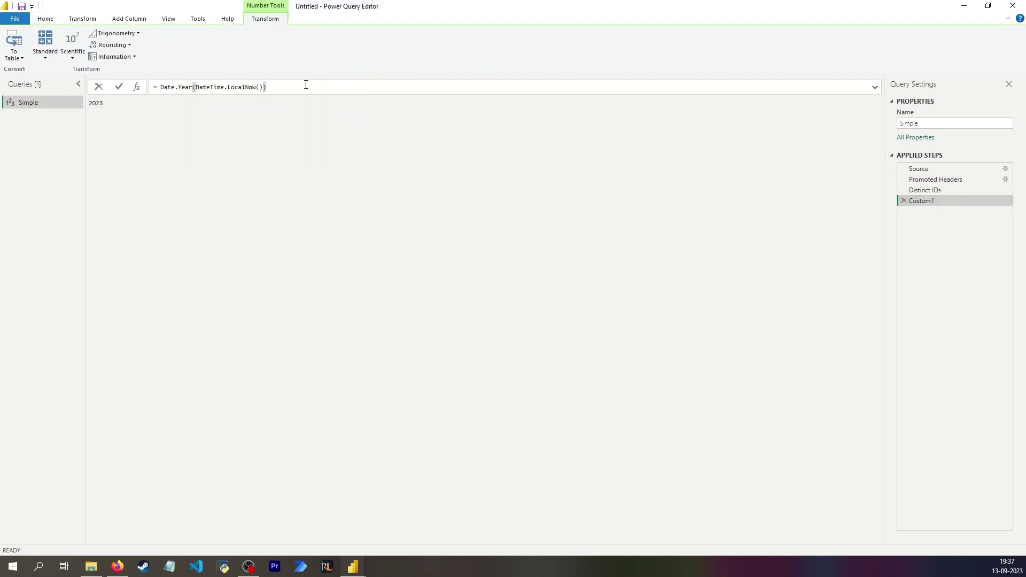
type("*100")
key("Return")
left_click(301, 84)
key("Return")
left_click(297, 87)
Copy the Custom1 expression, and replace the added 1 in the formula with Date.Month(DateTime.LocalNow()).
left_click_drag(300, 91, 164, 87)
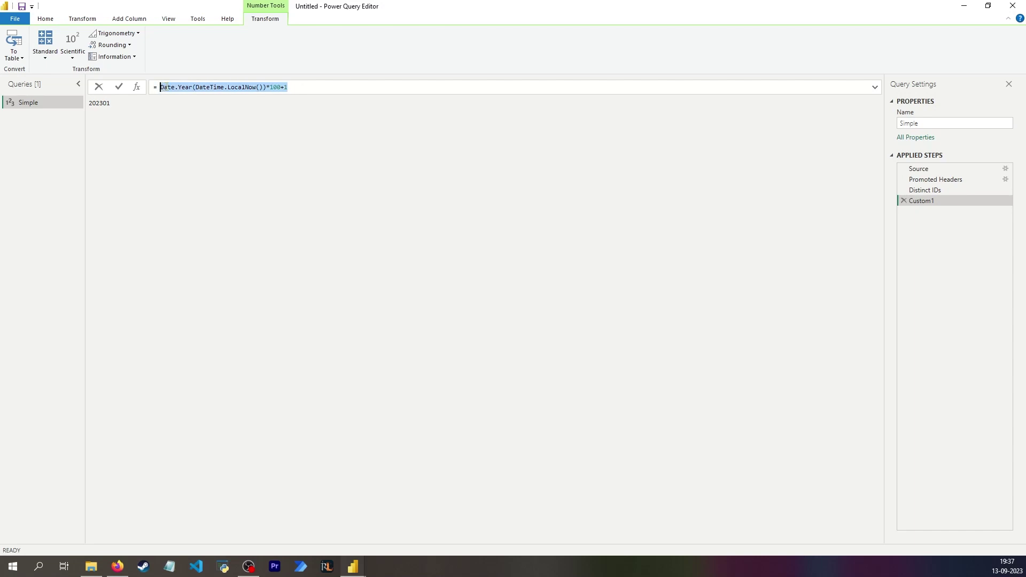
left_click(197, 87)
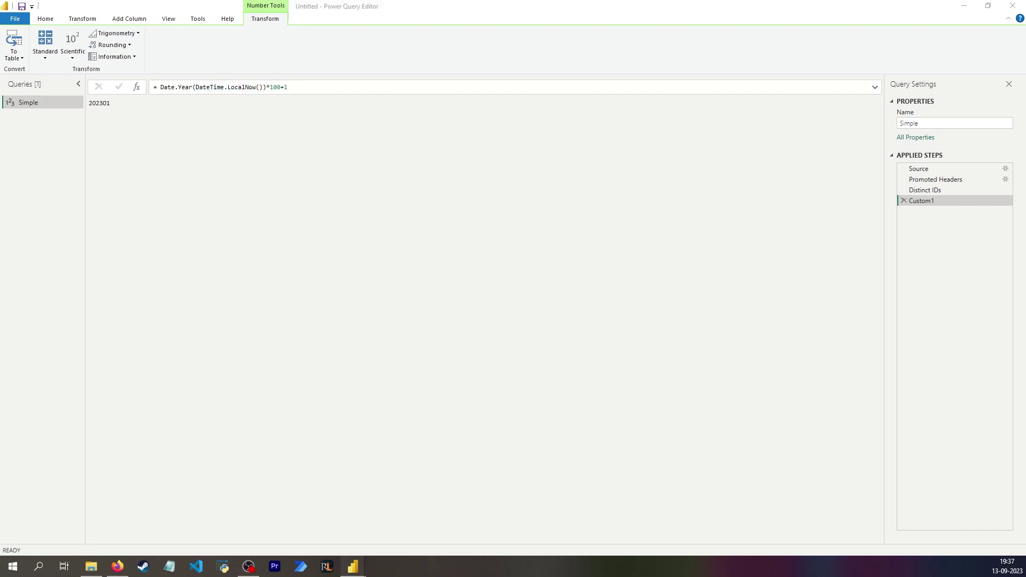
left_click(299, 86)
type("+1")
type("Date.Month")
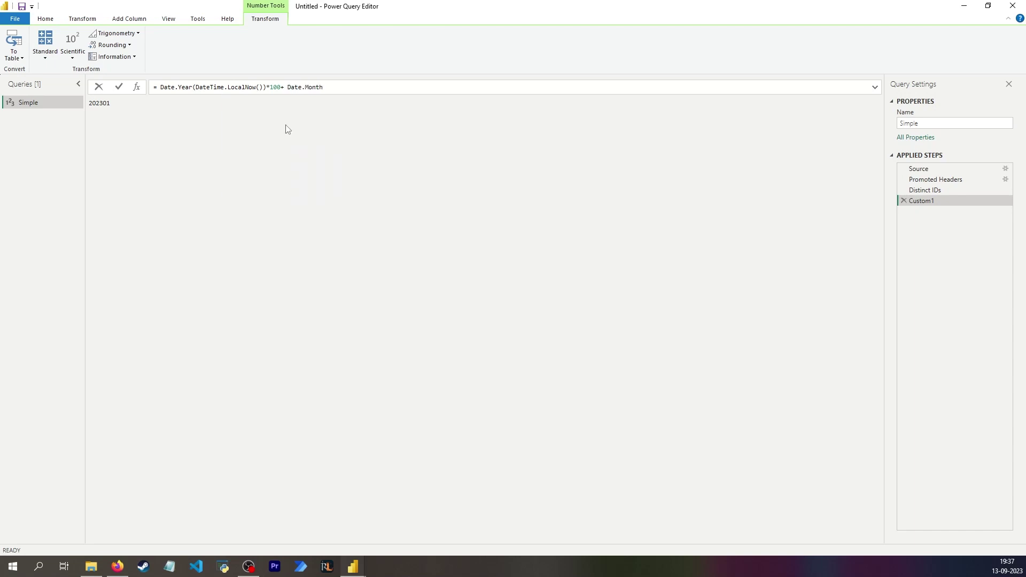
type("(")
type("DateTime.LocalNow()")
key("Return")
Turn Custom1 into a list in curly braces, running from Date.Year(DateTime.LocalNow())*100+1 with .. to the existing current-month expression, and apply it.
left_click(160, 89)
key("shift+Return")
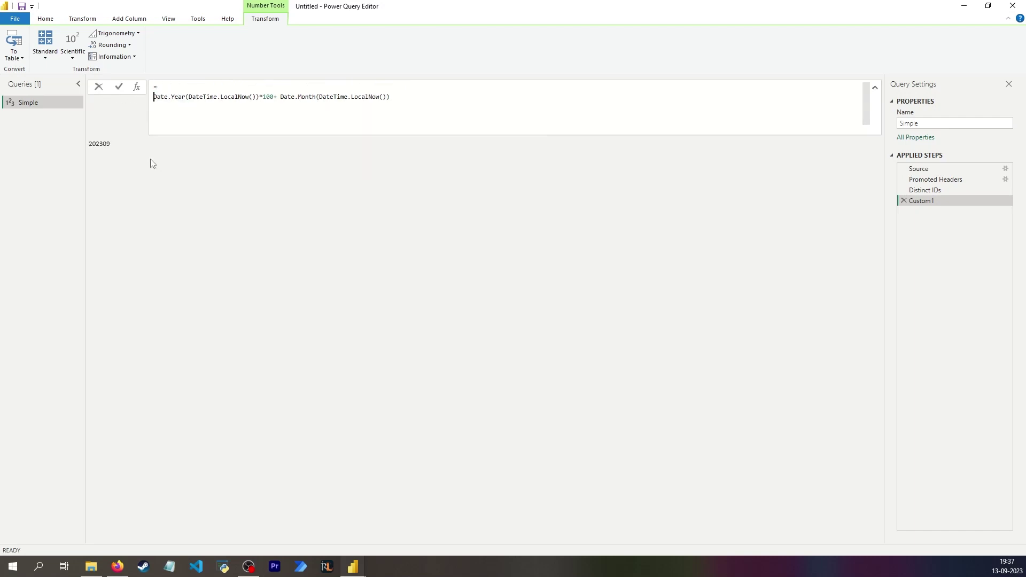
type("(")
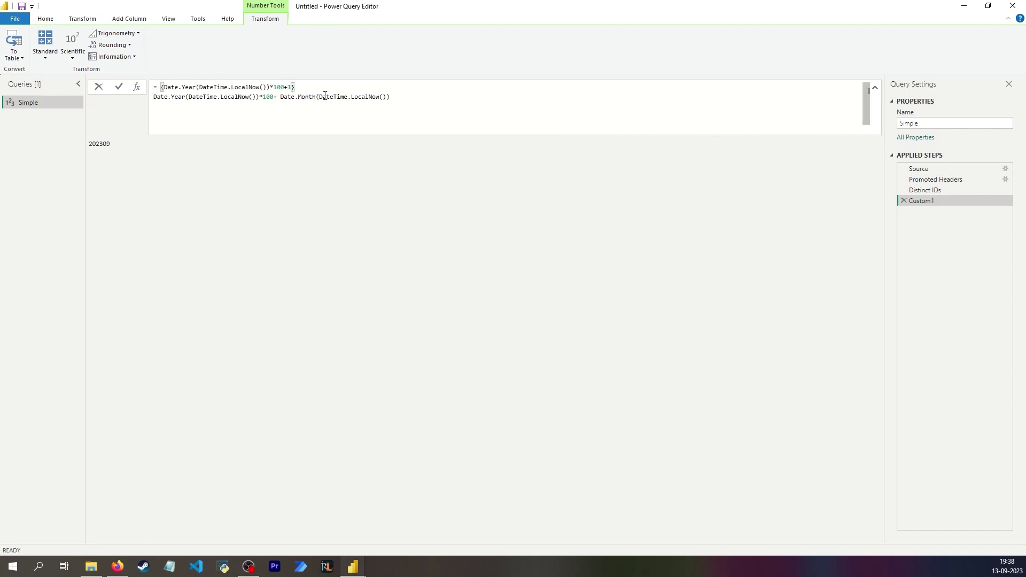
key("Delete")
type("}")
left_click(315, 87)
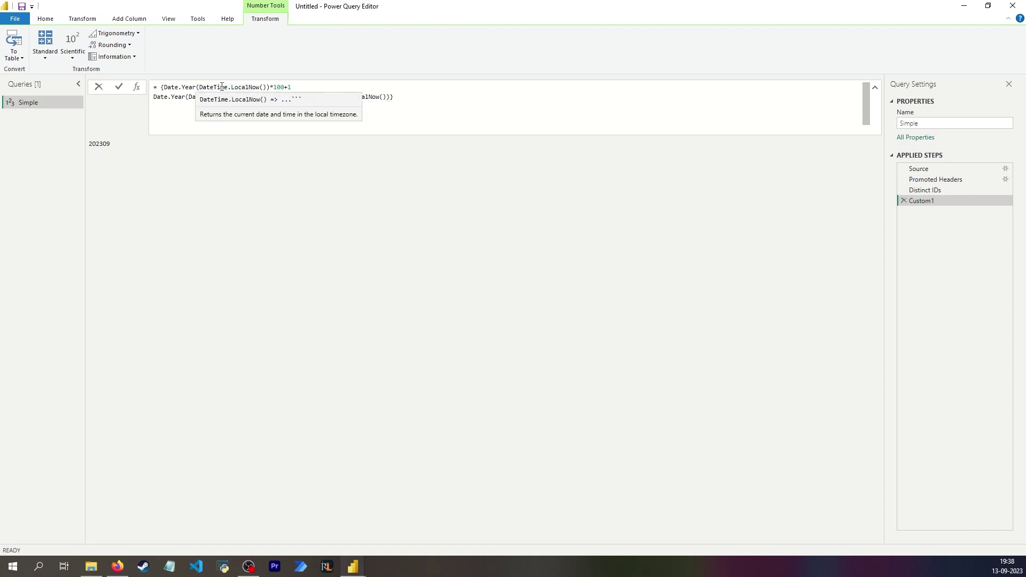
type("..")
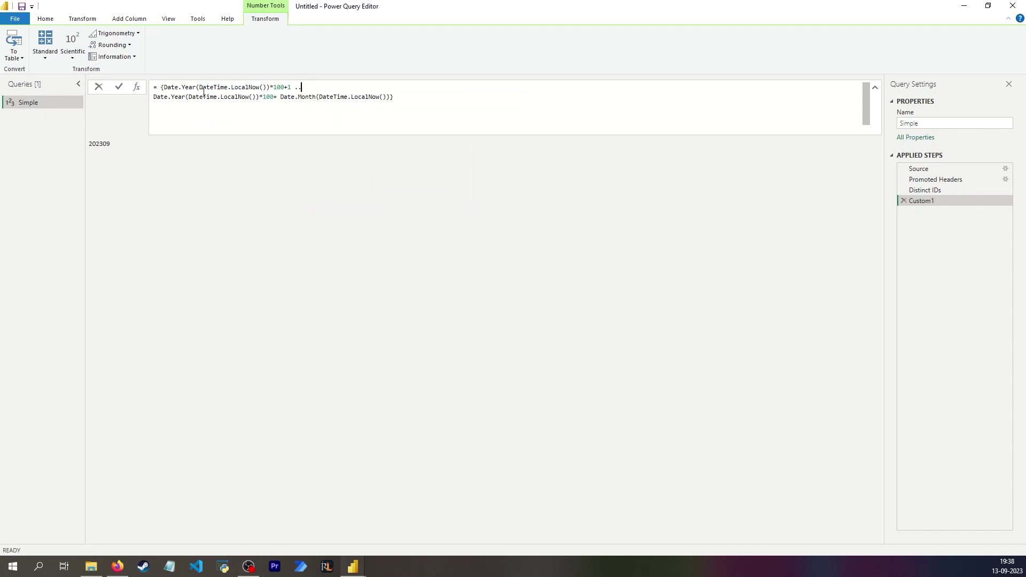
left_click(258, 172)
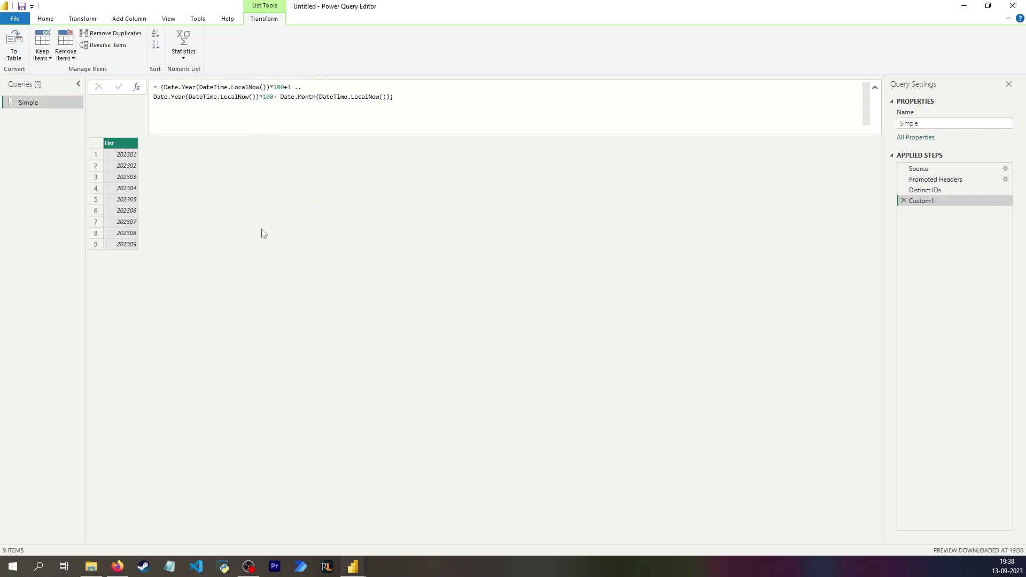
Check the list's first and last values, and convert the list to a table with no delimiter and extra columns shown as errors.
left_click(120, 155)
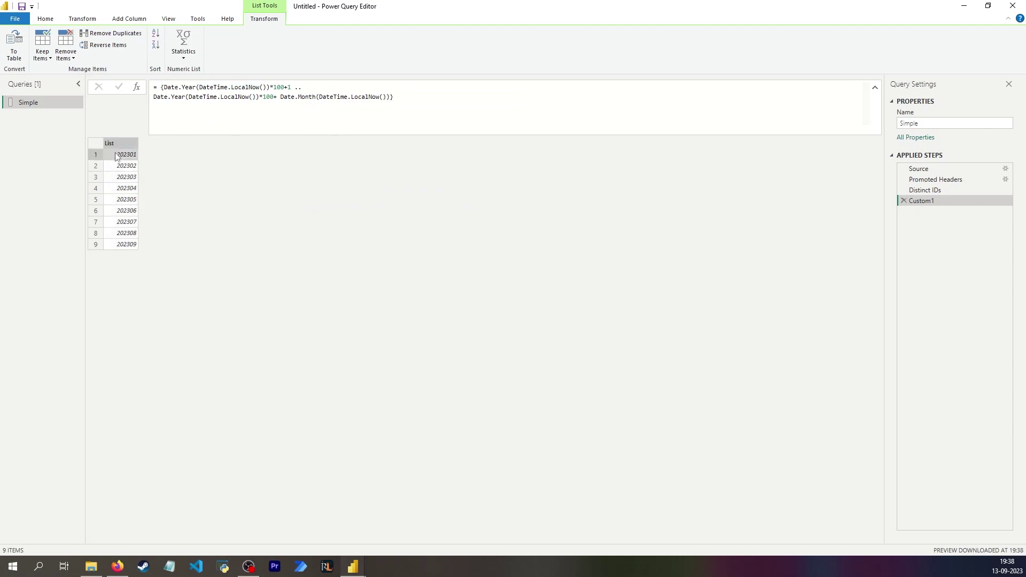
left_click(128, 243)
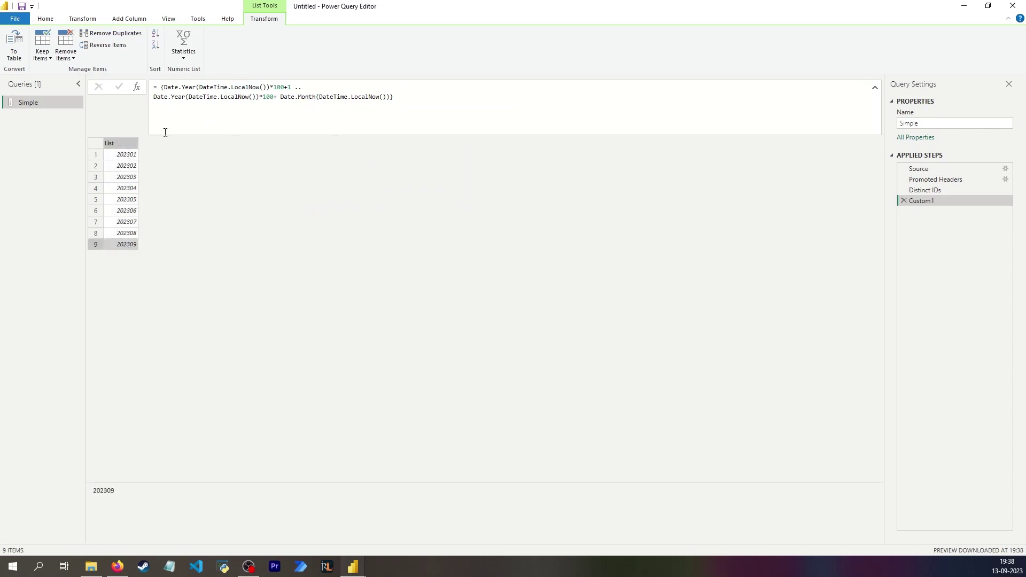
left_click_drag(394, 98, 153, 86)
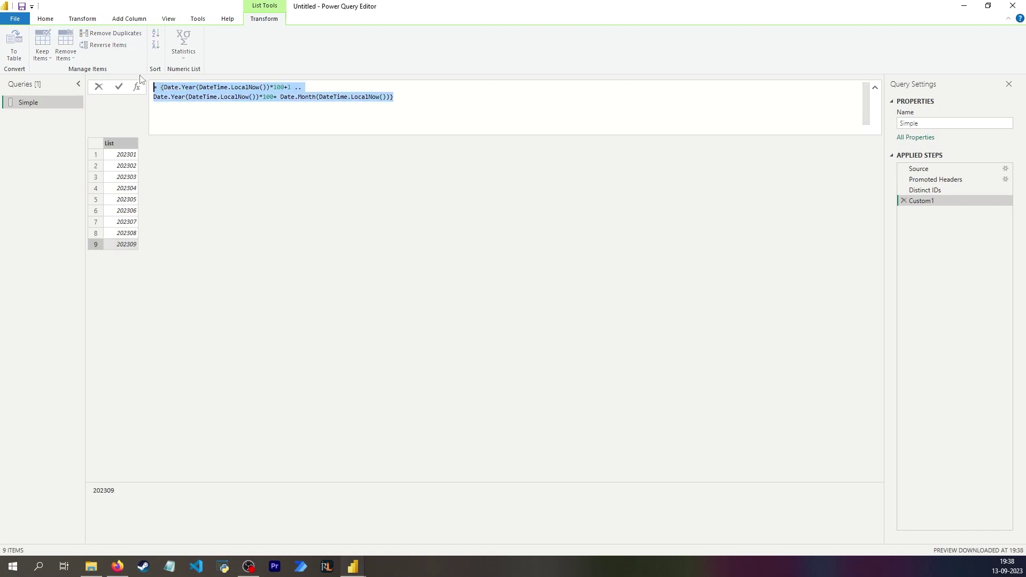
left_click(232, 188)
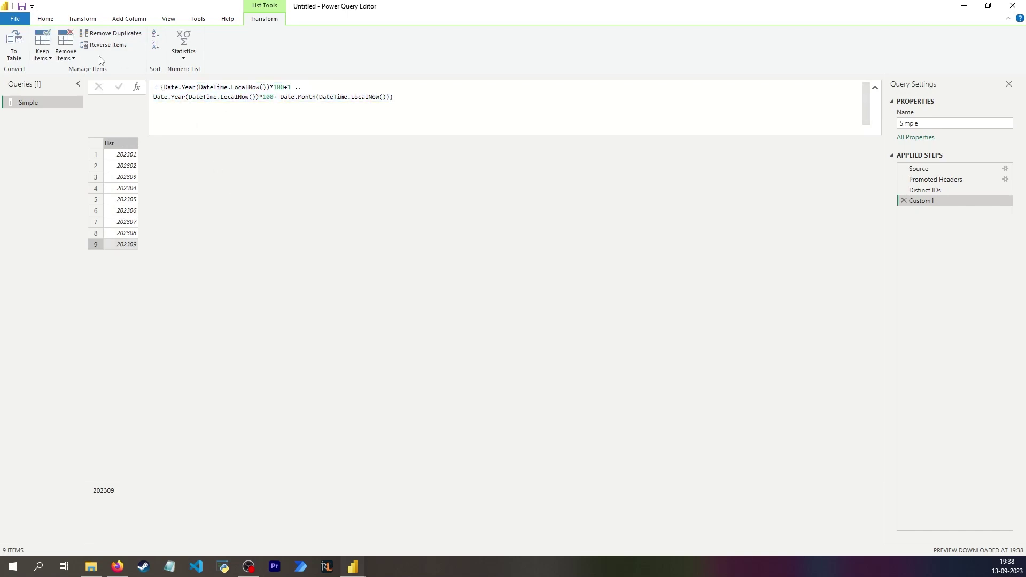
left_click(15, 60)
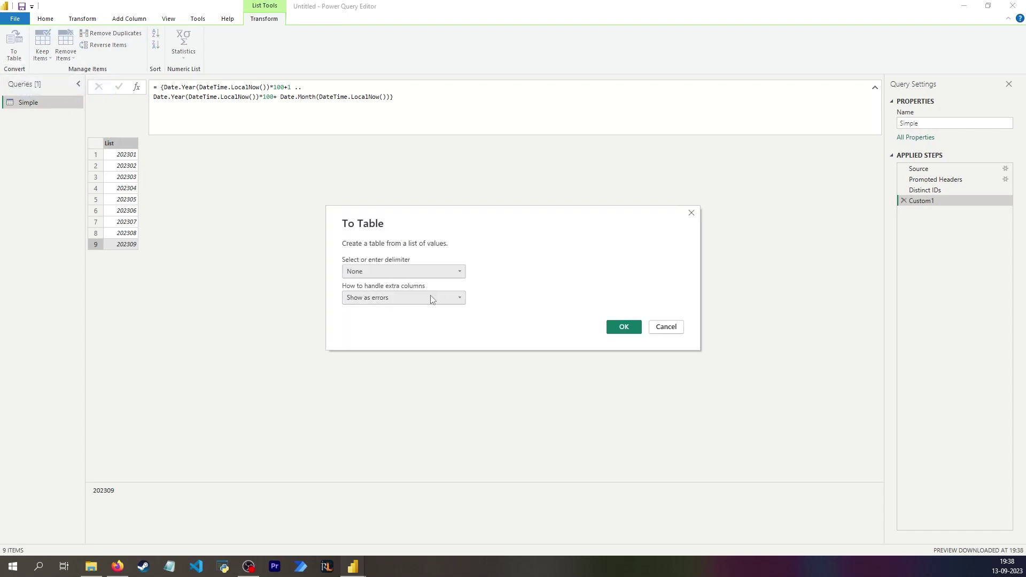
left_click(623, 327)
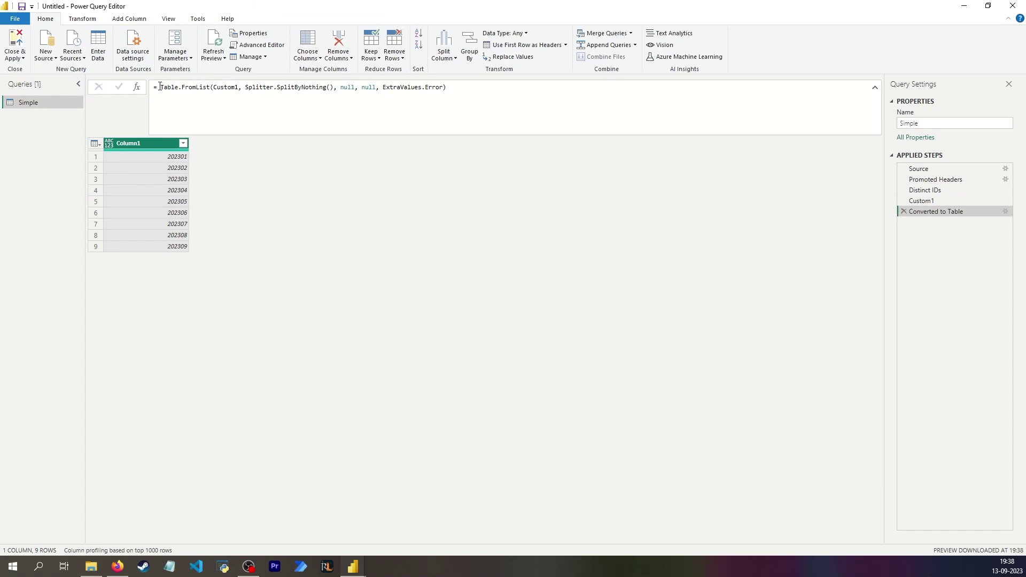
Copy the Table.FromList formula, delete the Converted to Table step, and insert the copied formula on its own line before Custom1's list expression.
left_click_drag(160, 87, 465, 87)
key("ctrl+c")
left_click(596, 200)
left_click(904, 212)
left_click(160, 87)
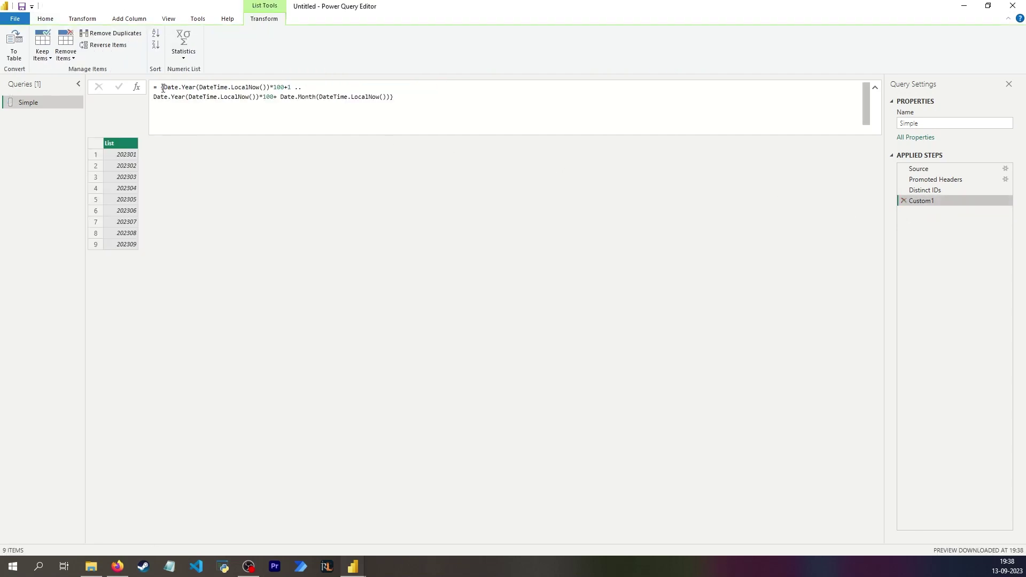
key("Return")
key("Up")
key("End")
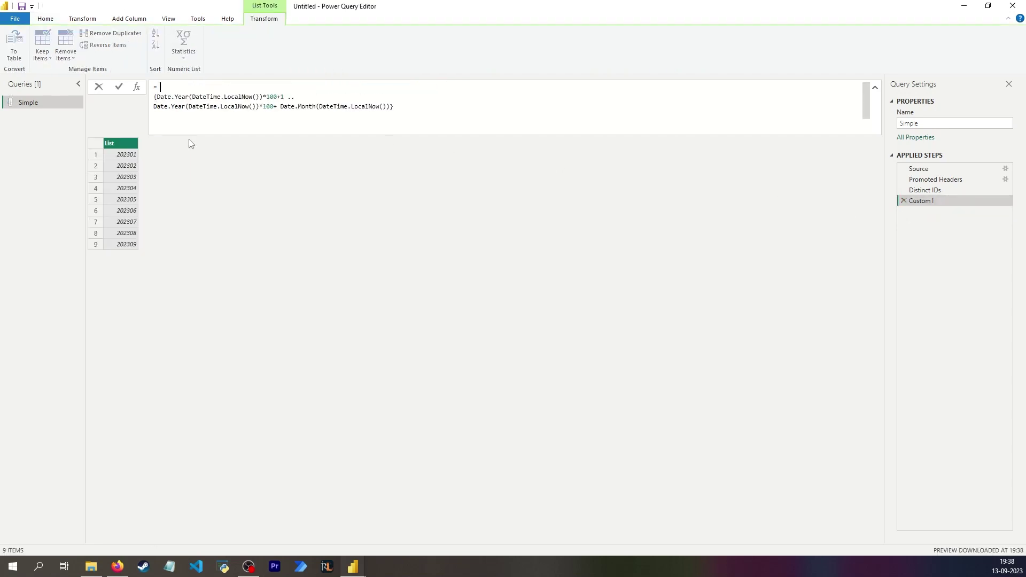
key("ctrl+v")
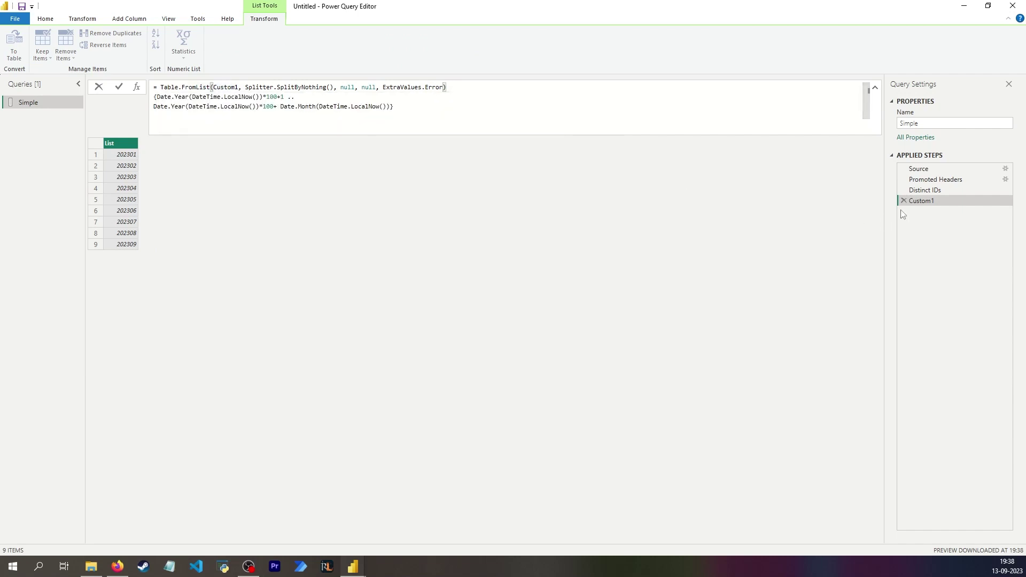
Move the list expression inside Table.FromList in place of the Custom1 reference, put the remaining arguments on a new line, and apply the formula.
left_click_drag(394, 107, 140, 98)
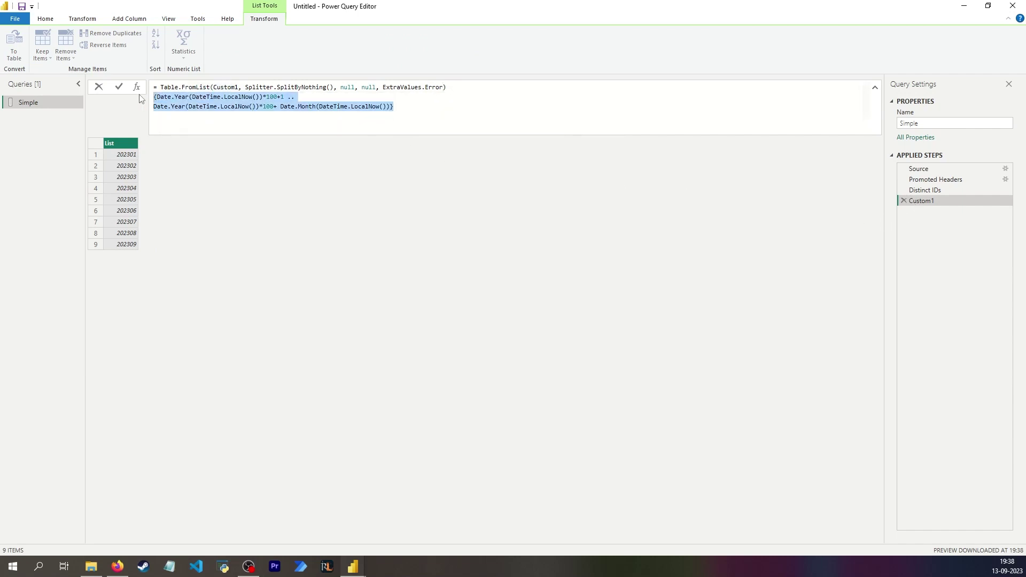
key("ctrl+x")
double_click(222, 87)
key("ctrl+v")
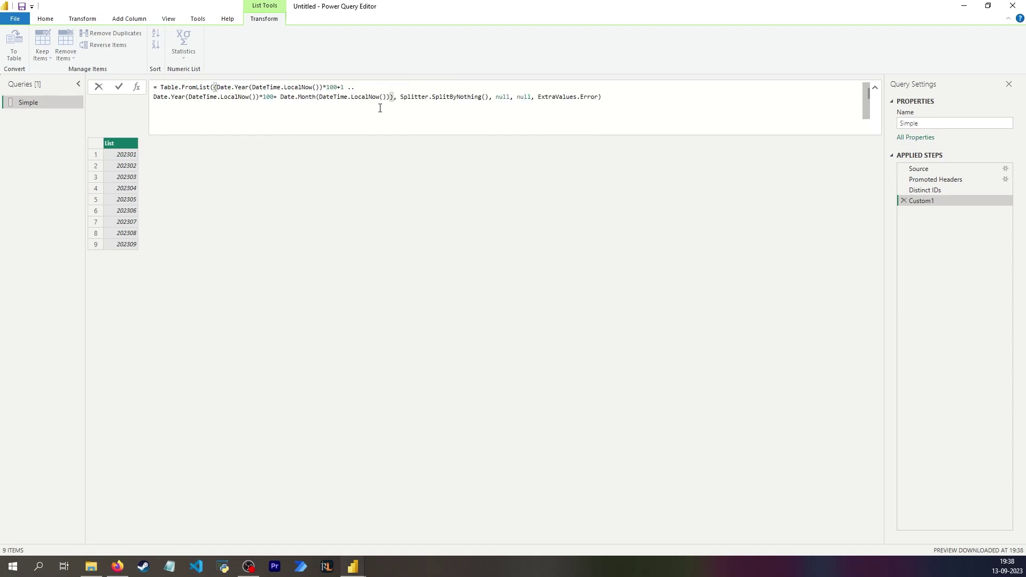
key("shift+Return")
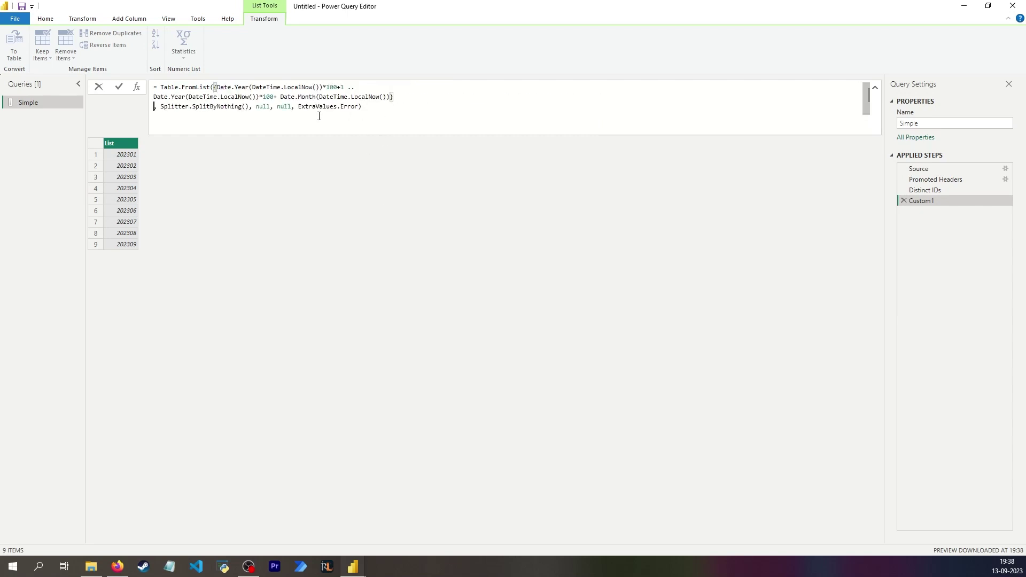
key("Return")
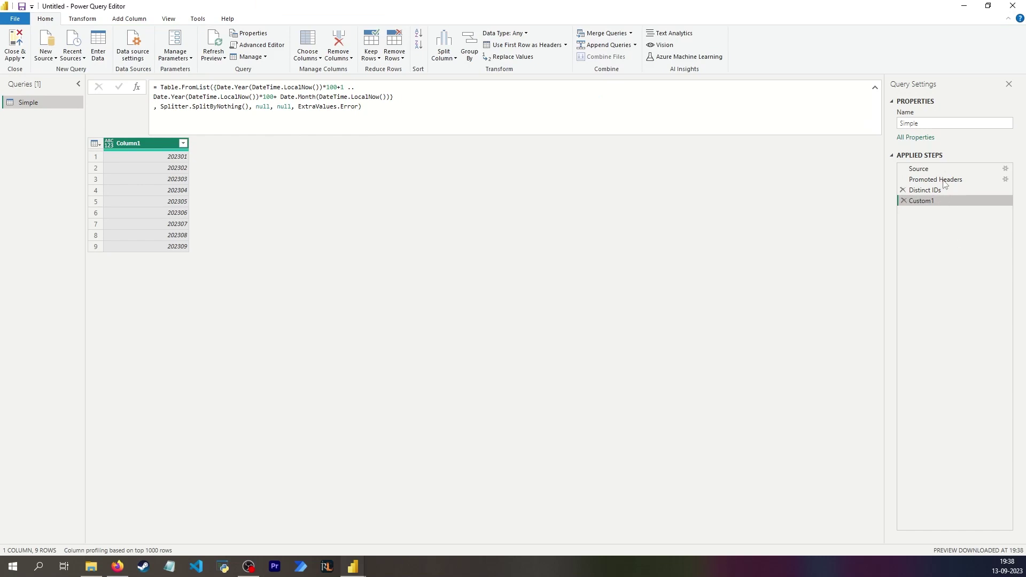
Rename the Custom1 step to List from 01 to current month.
key("F2")
key("ctrl+v")
key("Return")
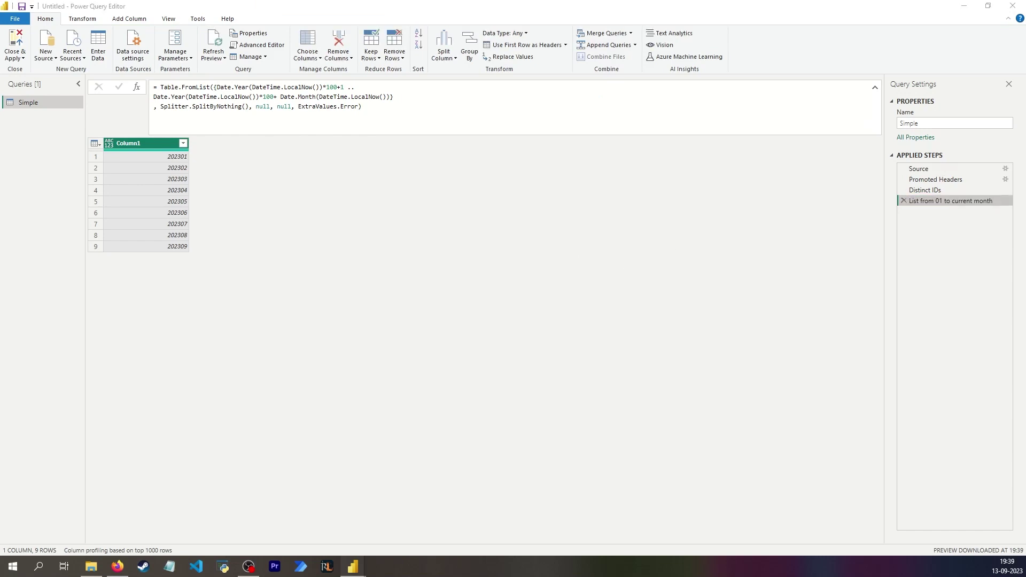
Compare the last two steps' tables, and add a custom step at the end of the query that references #"Distinct IDs".
left_click(936, 192)
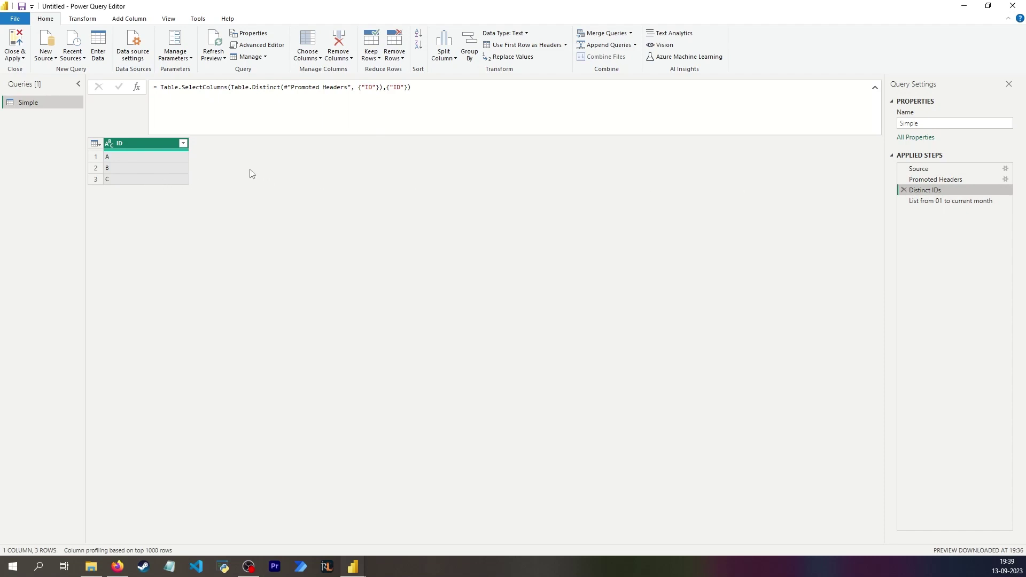
left_click(937, 202)
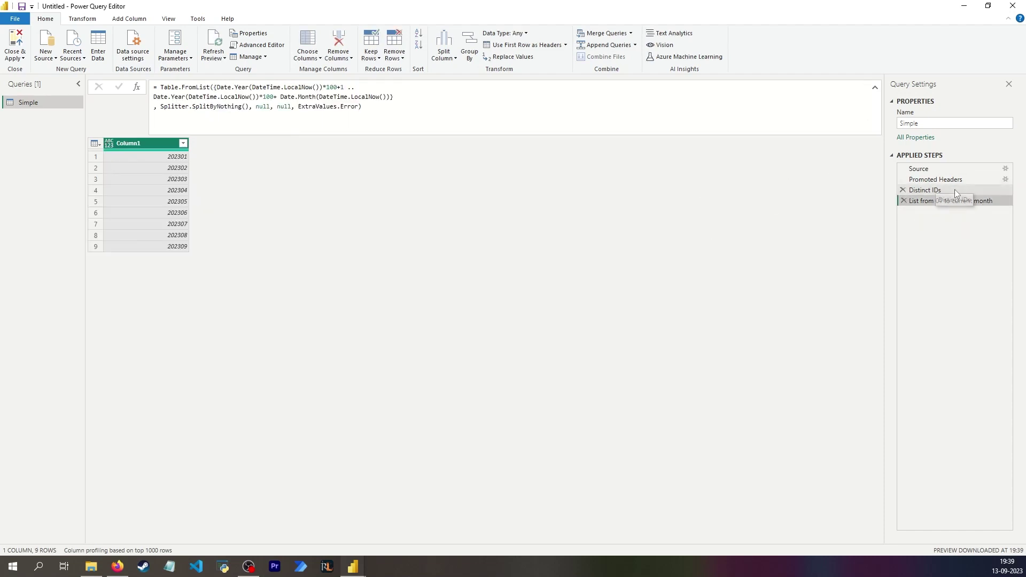
left_click(137, 89)
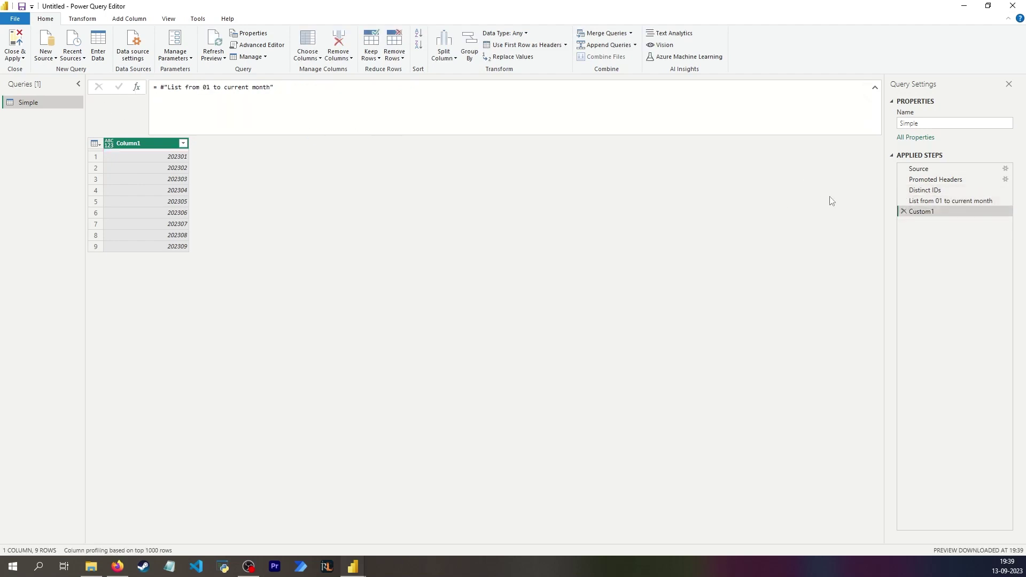
left_click_drag(272, 91, 158, 90)
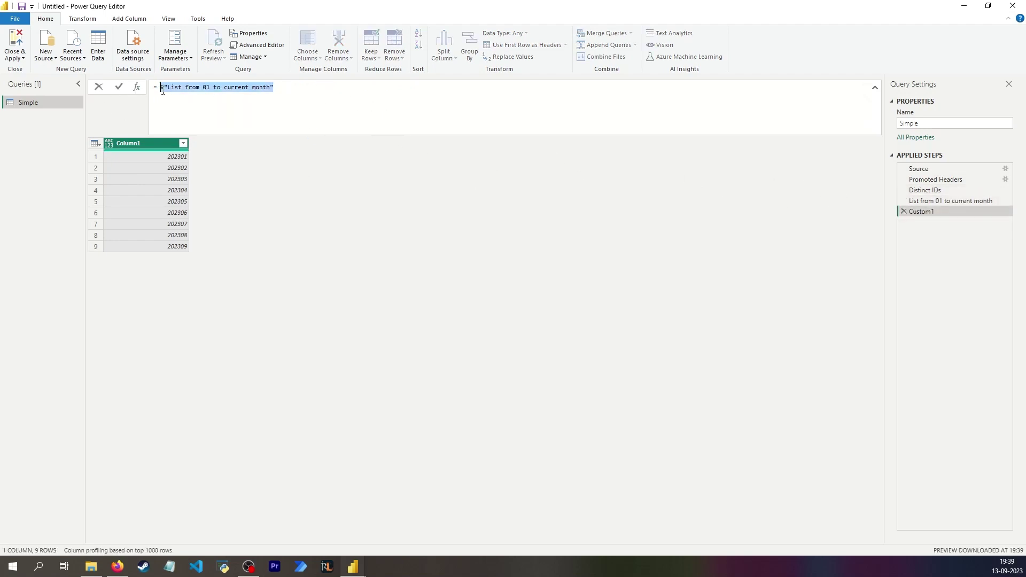
type("Dist")
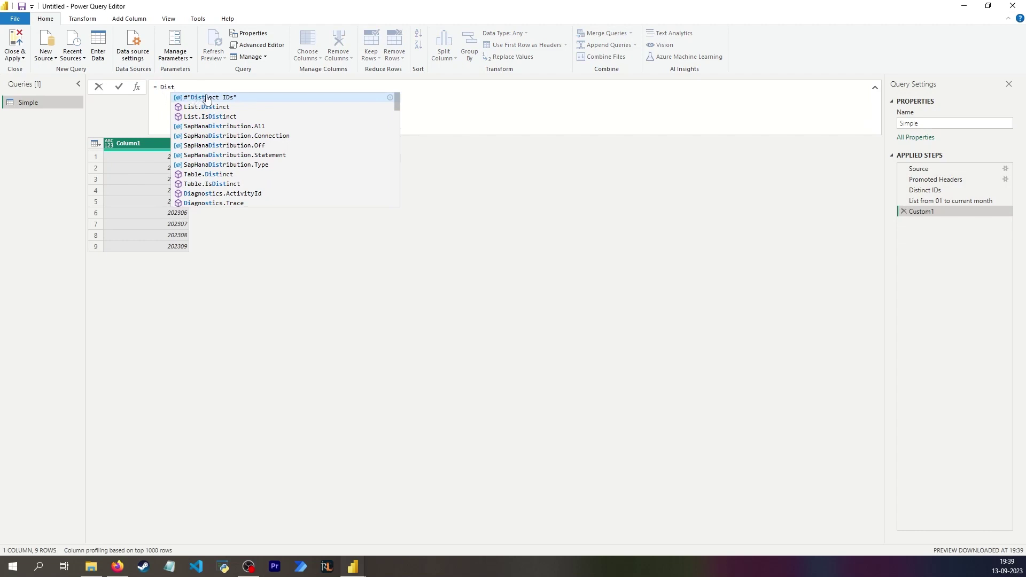
left_click(208, 100)
key("Return")
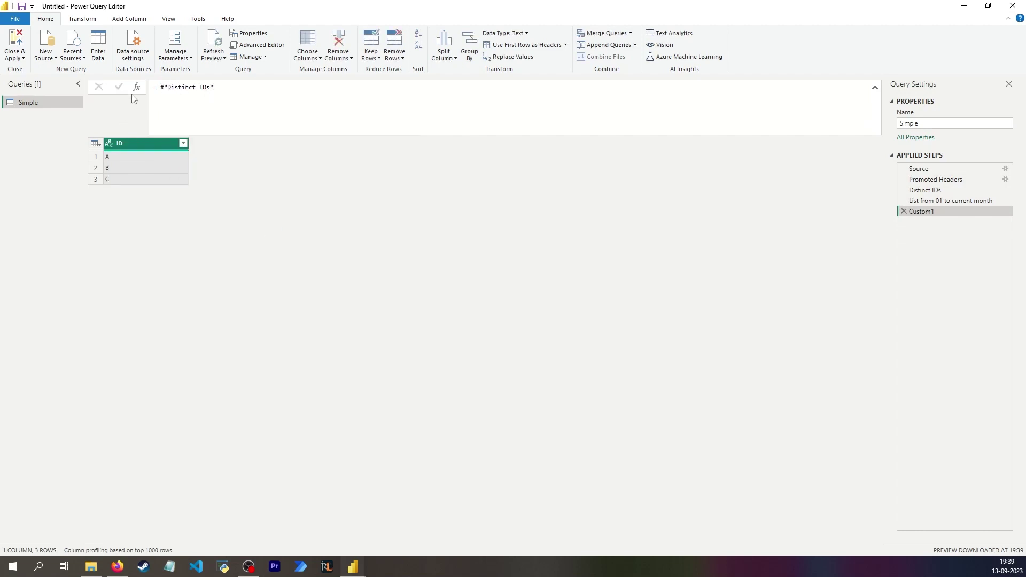
Add a custom column with the formula #"List from 01 to current month", and preview the nested tables for IDs A and B.
left_click(220, 92)
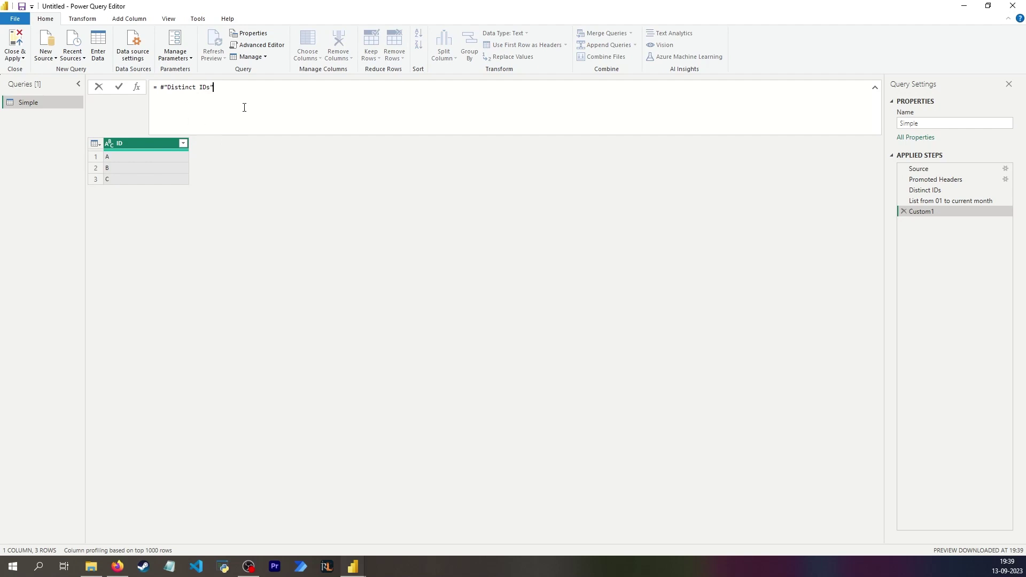
left_click(129, 19)
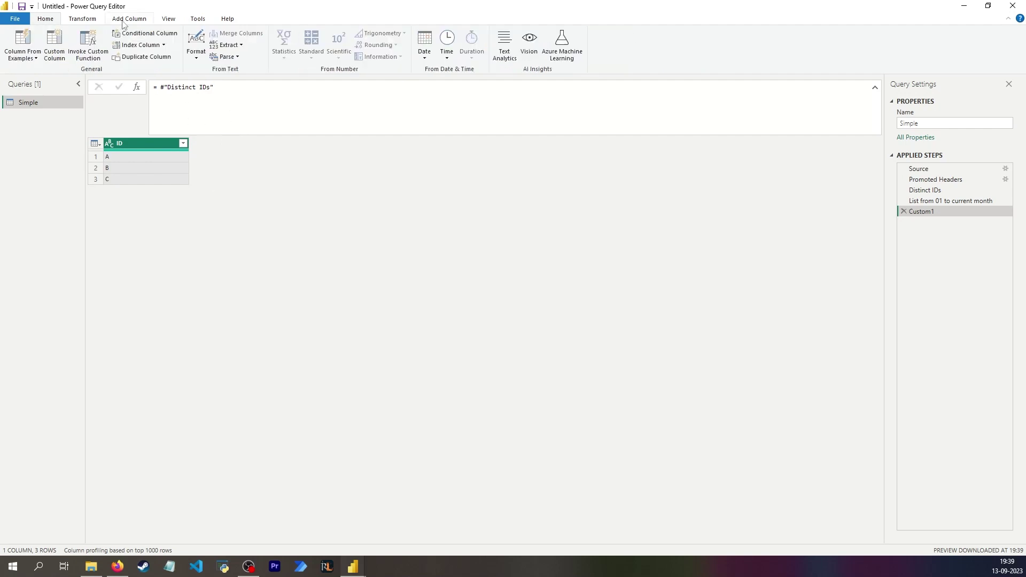
left_click(55, 48)
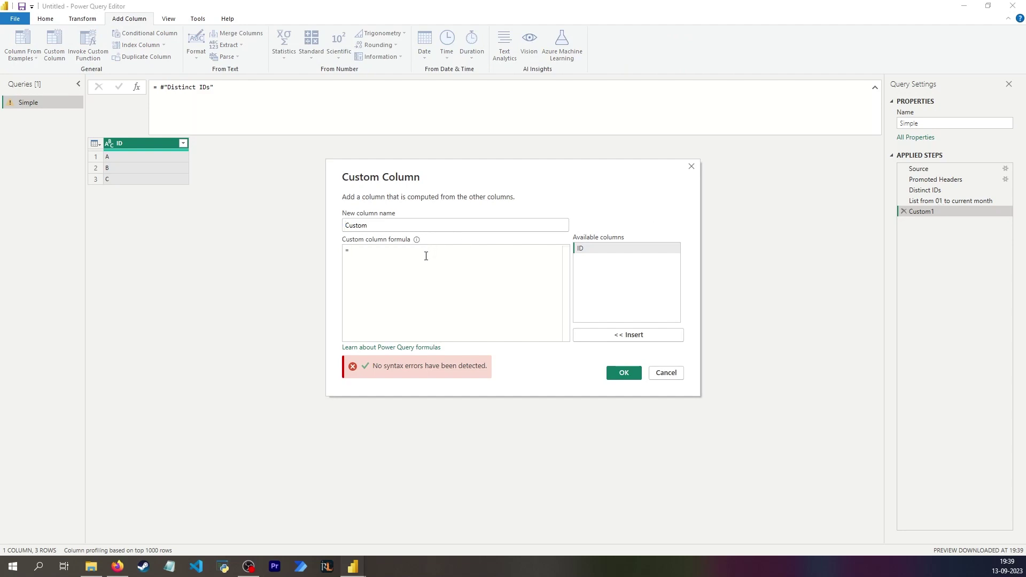
key("ctrl+v")
left_click(350, 251)
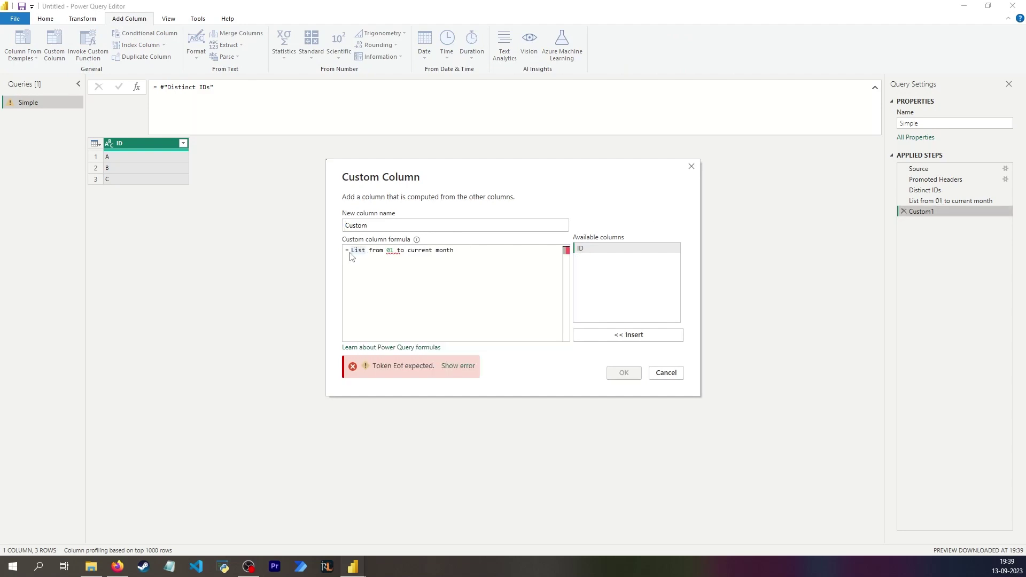
type("#\"")
left_click(471, 262)
type("\"")
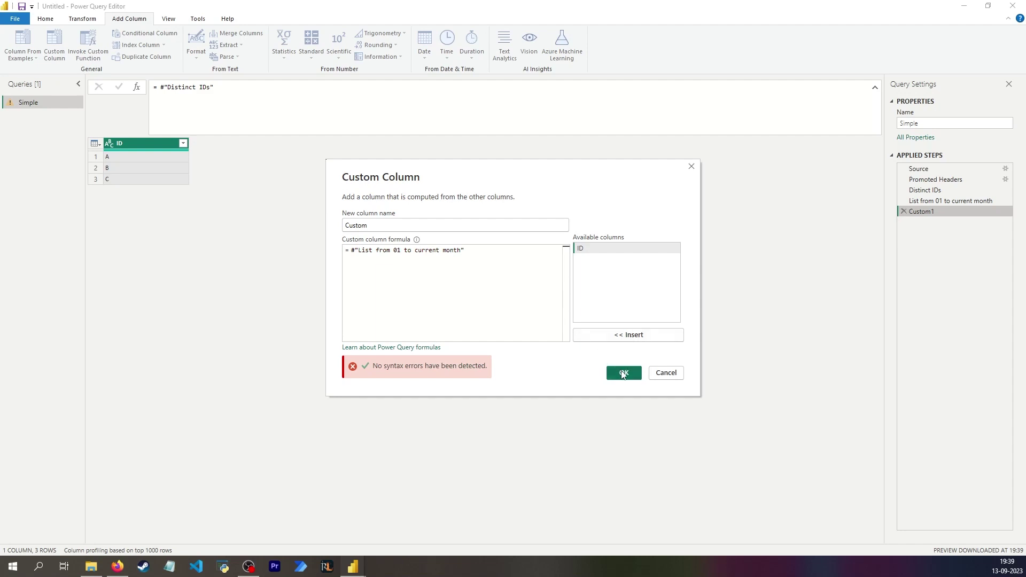
left_click(623, 372)
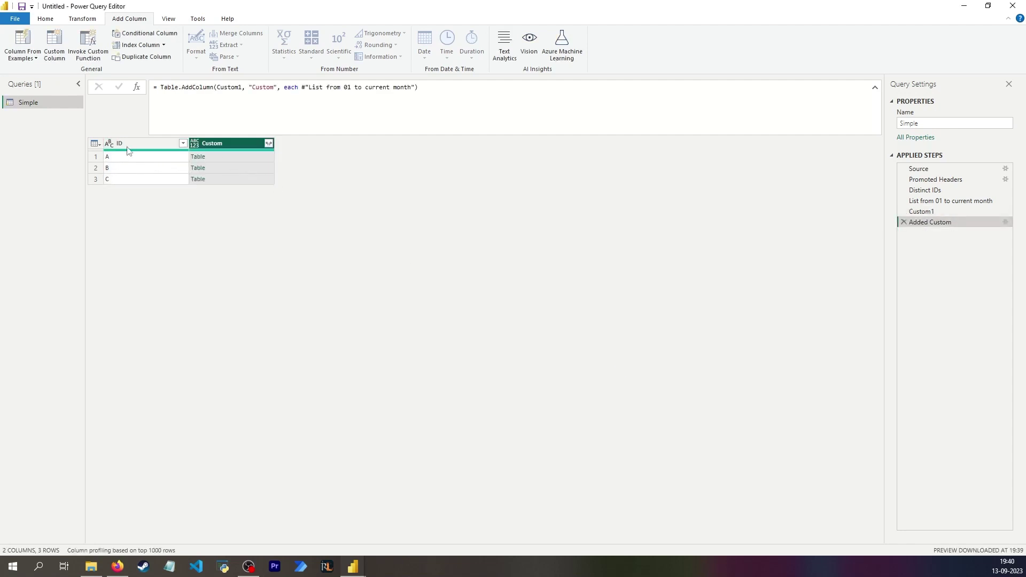
left_click(222, 158)
scroll(119, 517, "down", 2)
scroll(120, 517, "down", 2)
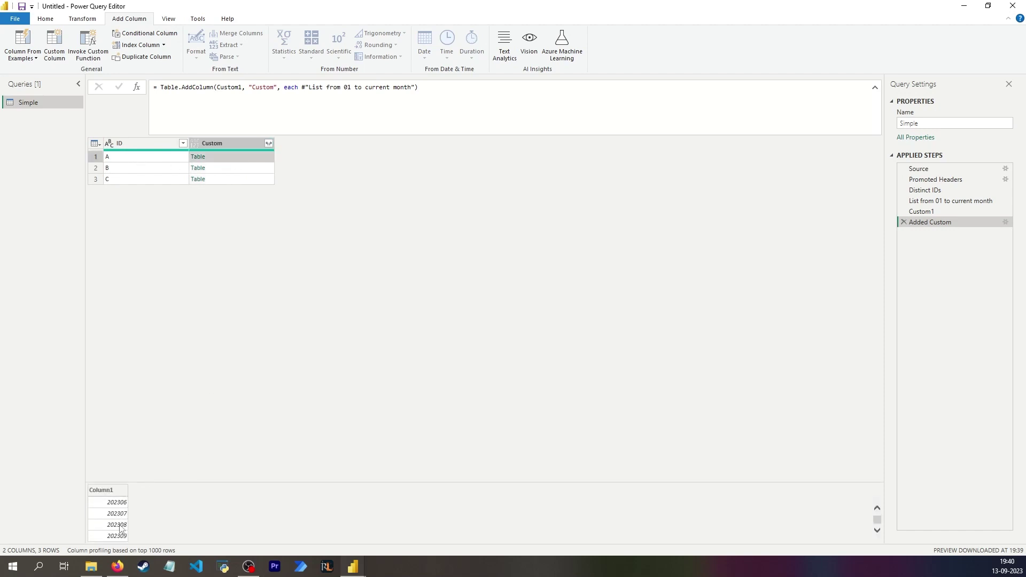
left_click(226, 167)
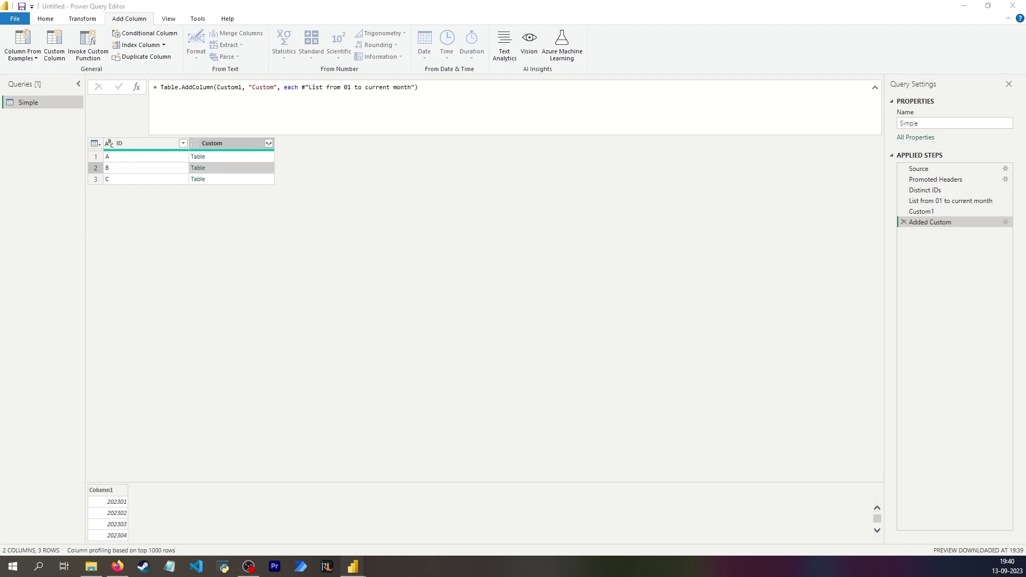
Copy the Table.AddColumn formula, delete the Added Custom step, and use the formula in Custom1 with #"Distinct IDs" as its source table.
left_click_drag(508, 90, 122, 87)
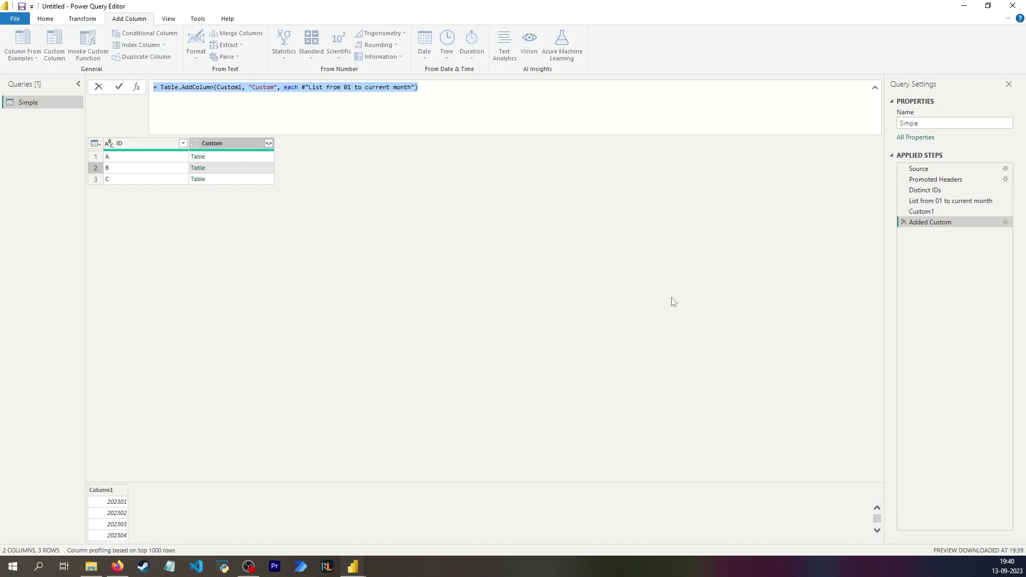
left_click(931, 221)
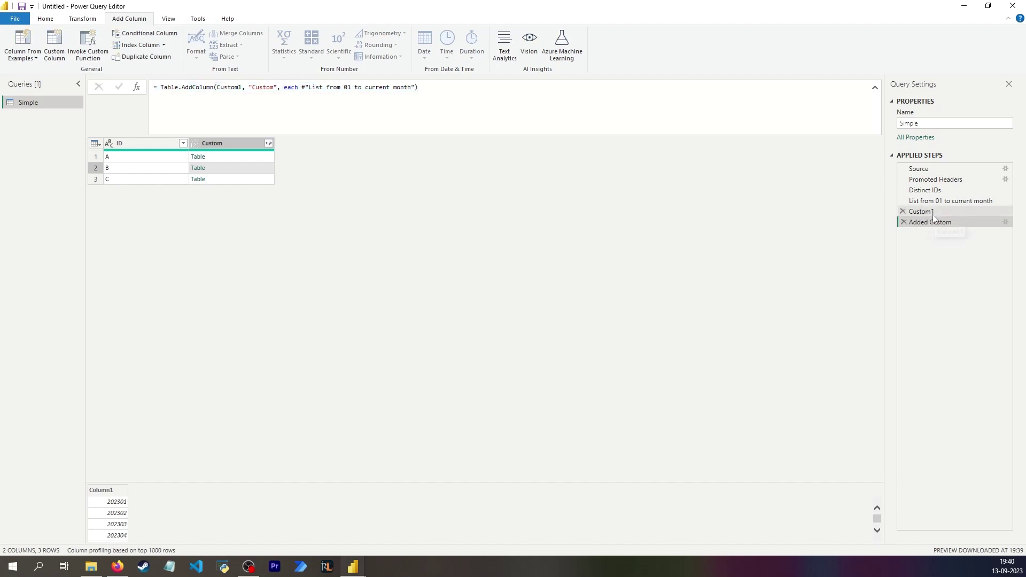
left_click(903, 223)
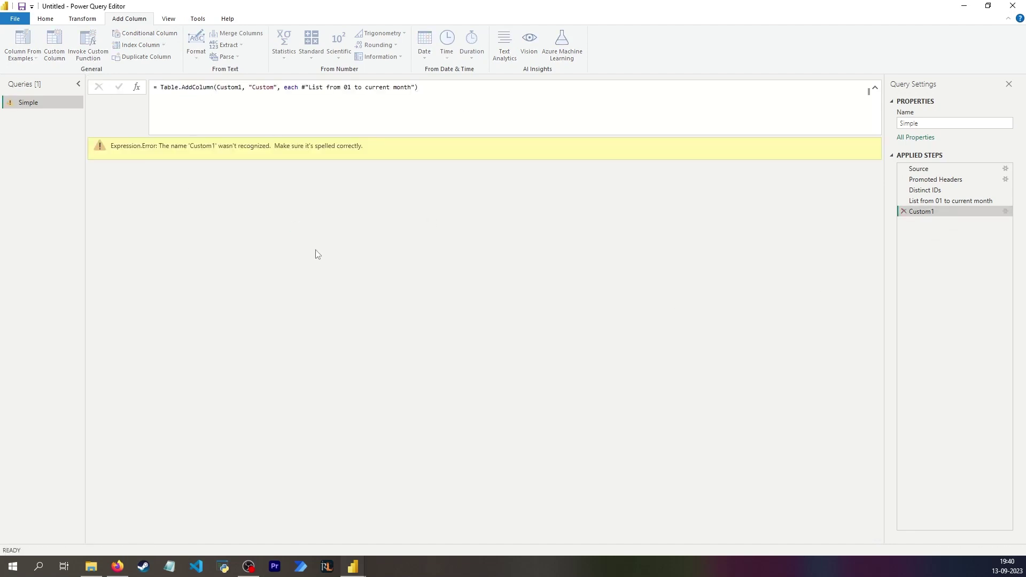
double_click(233, 88)
type("D")
type("istinct IDs")
key("Return")
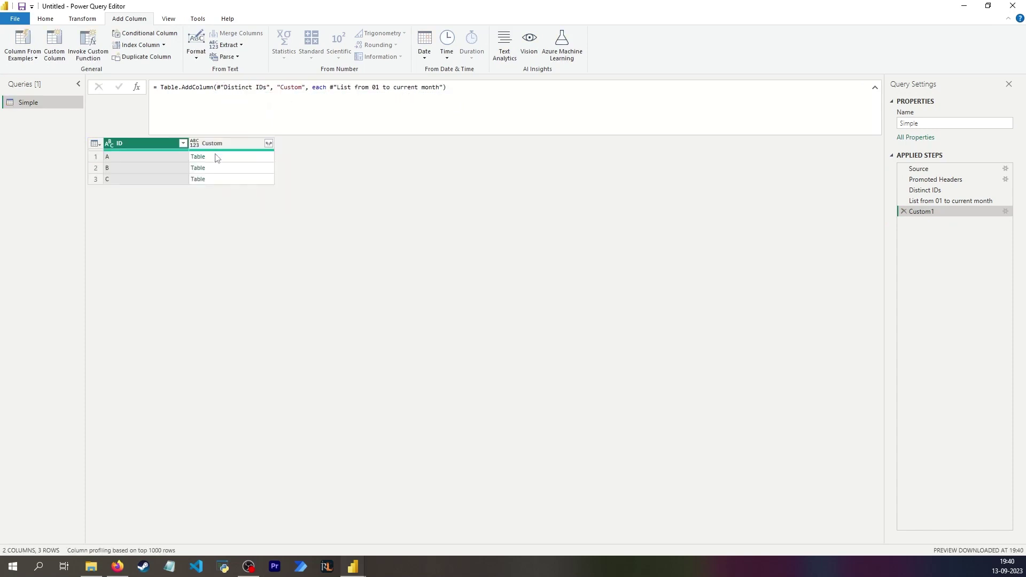
Expand Column1 from the Custom column without a name prefix, and compare the column types with the Source and Promoted Headers steps.
left_click(269, 144)
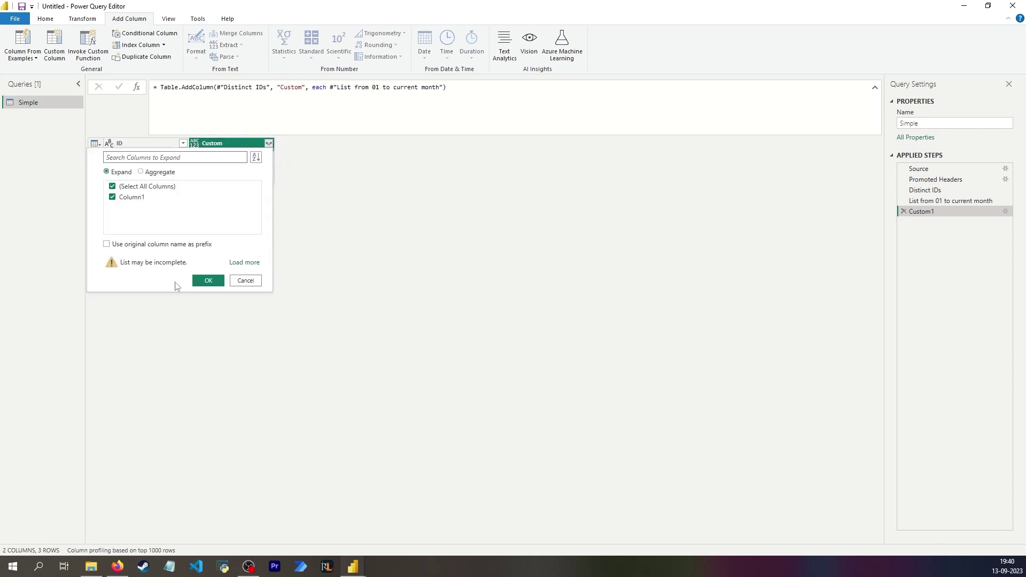
left_click(208, 281)
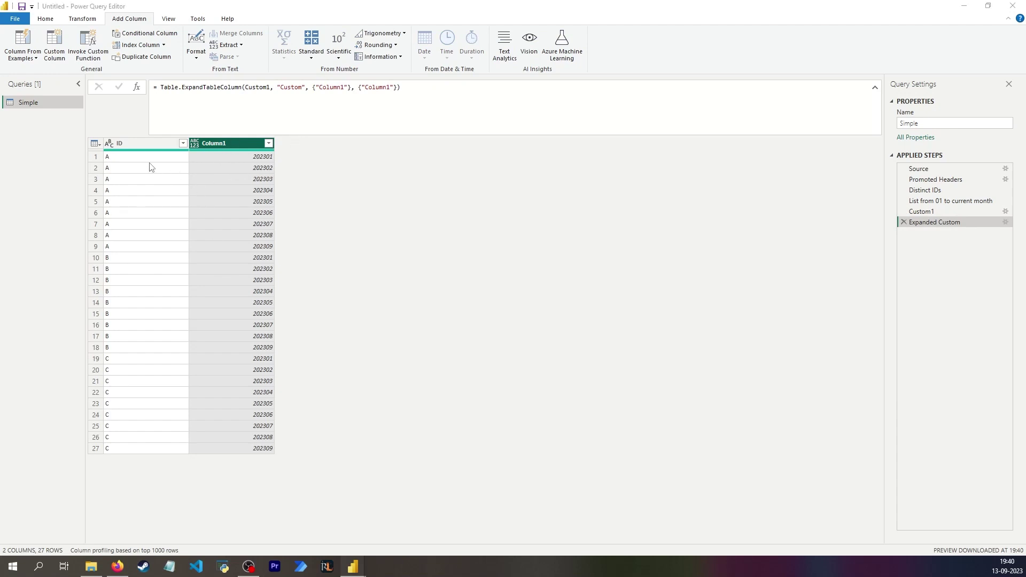
left_click(940, 180)
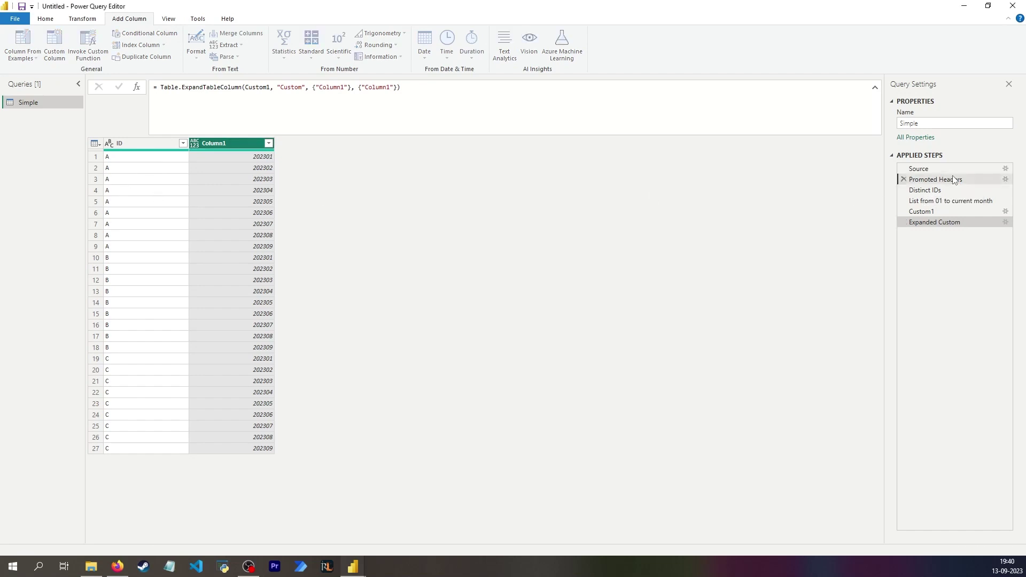
left_click(948, 168)
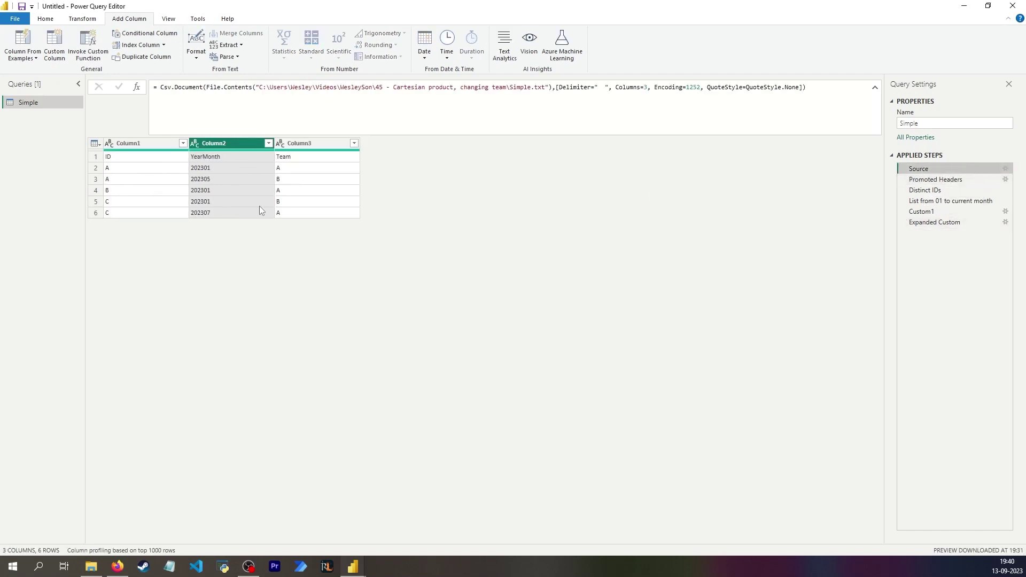
left_click(309, 180)
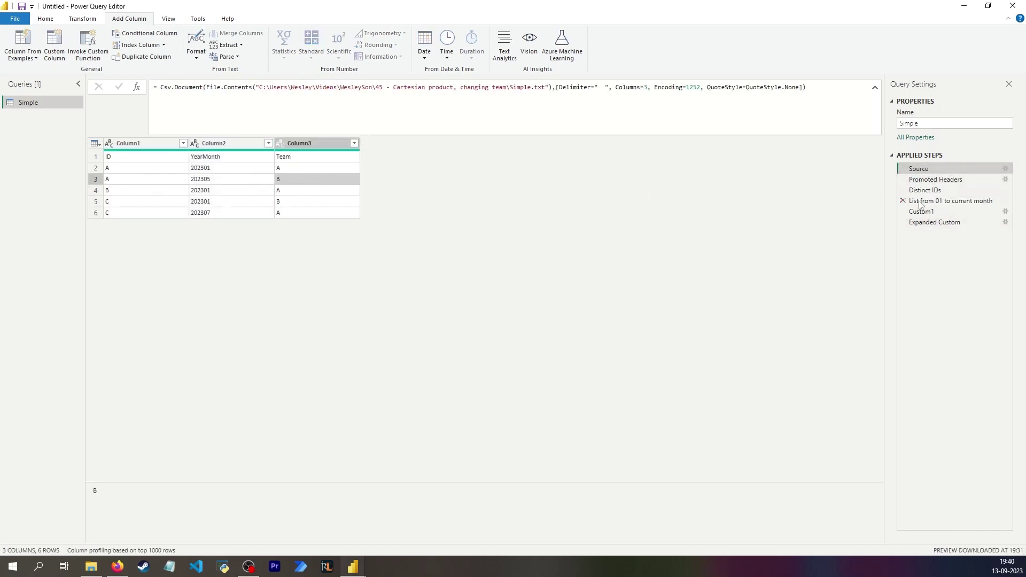
left_click(930, 222)
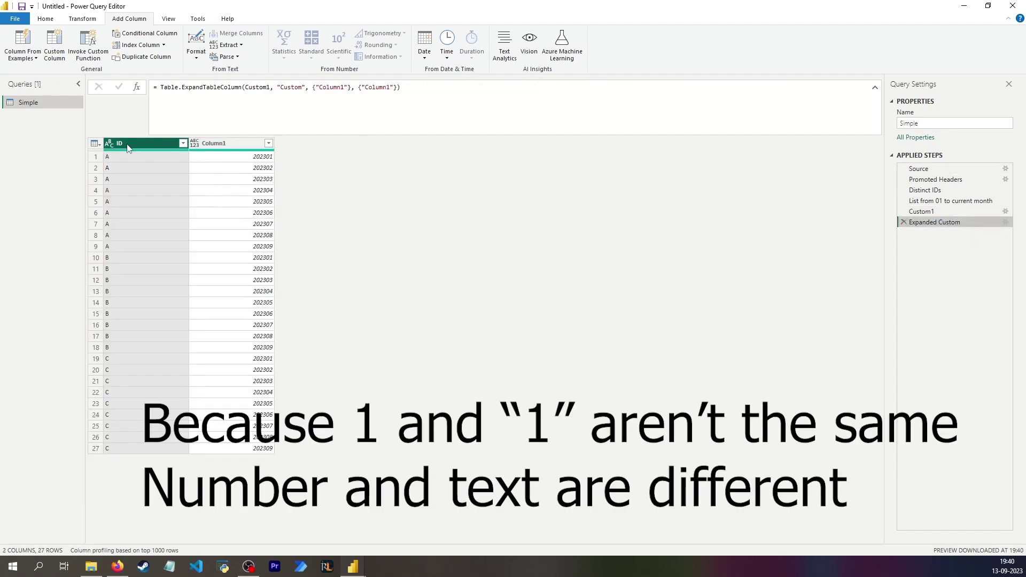
left_click(935, 181)
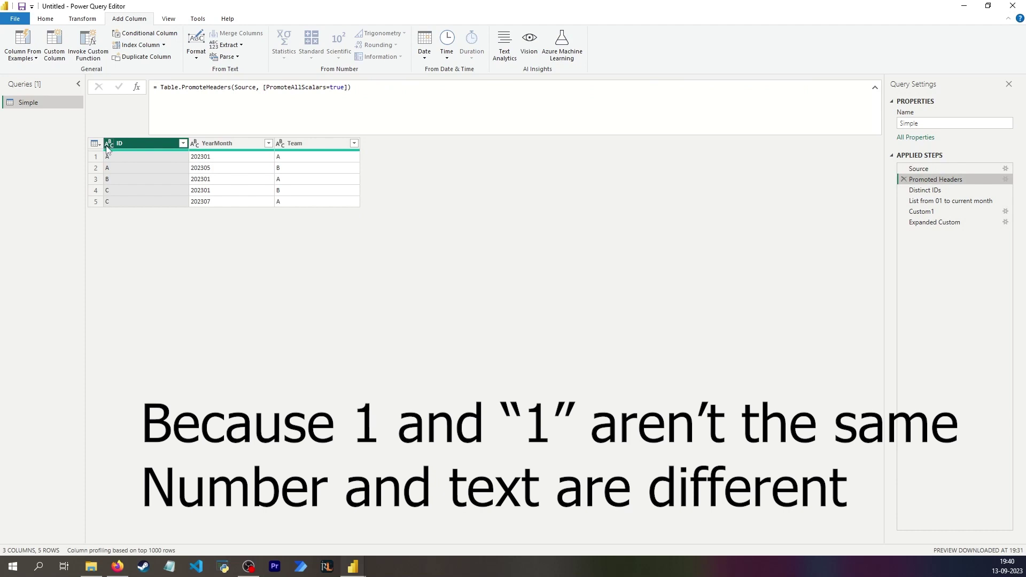
left_click(934, 224)
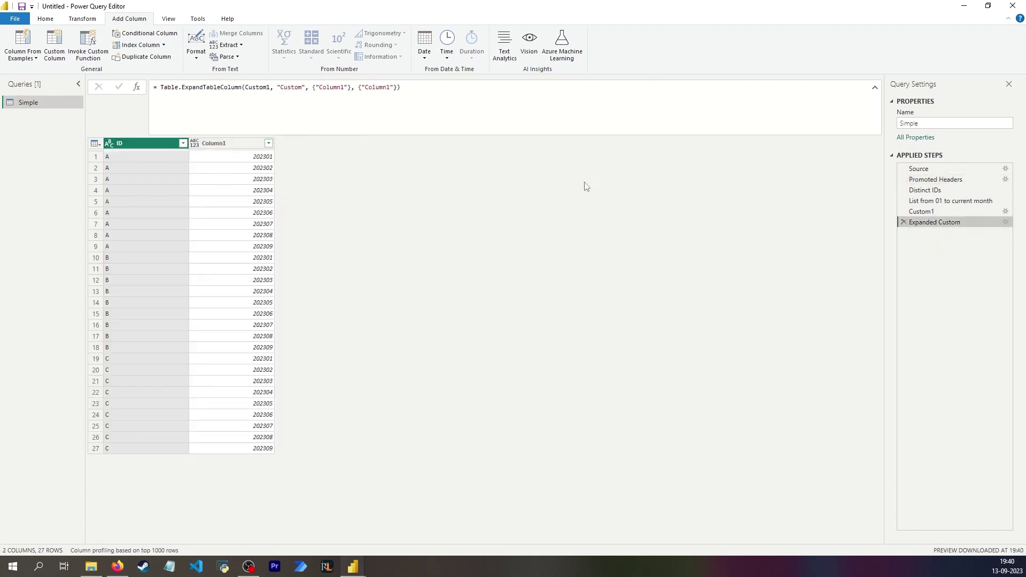
Set the data types of Column1 and ID to Text.
left_click(194, 143)
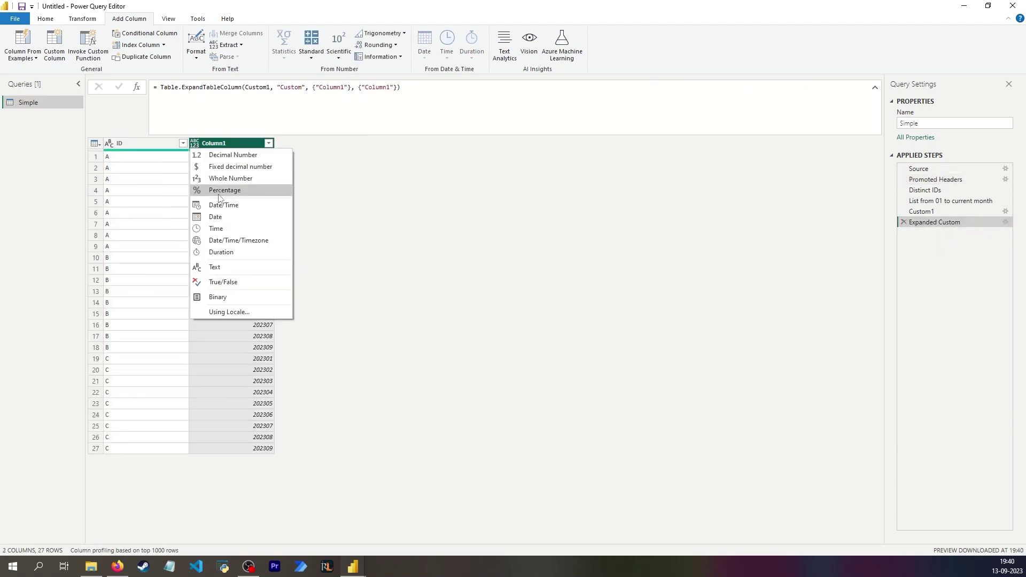
left_click(215, 266)
left_click(109, 143)
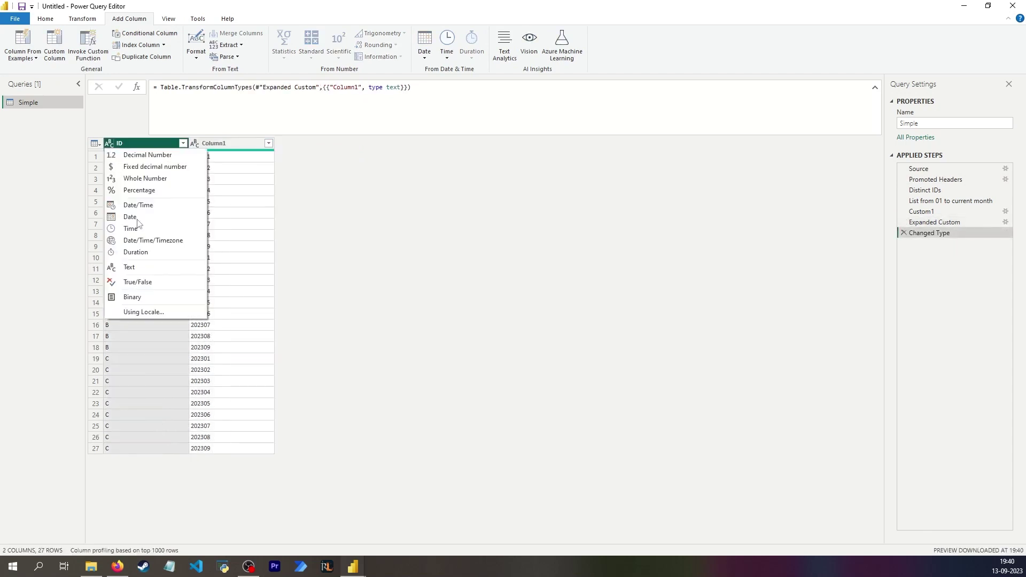
left_click(137, 266)
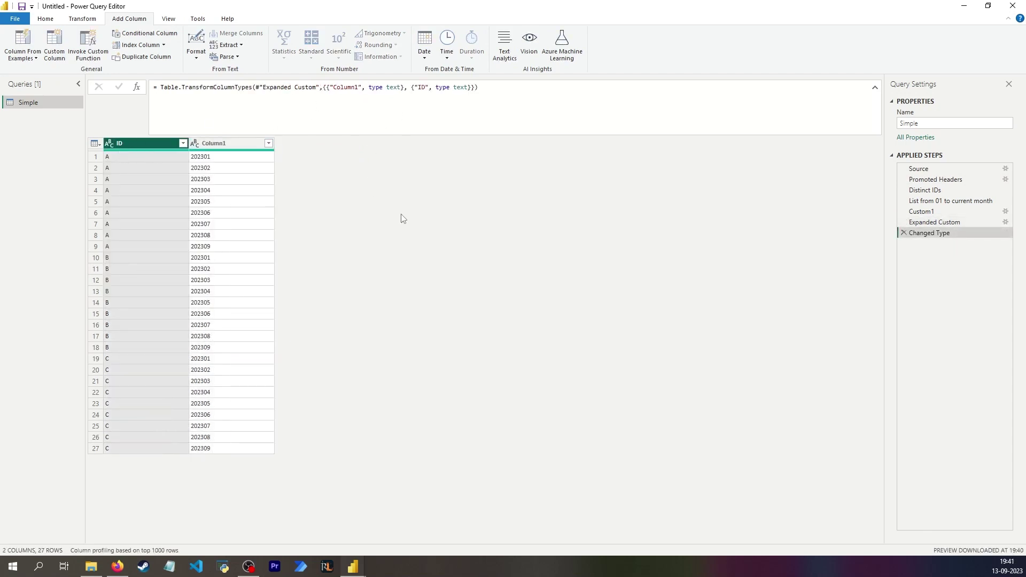
Merge the Simple query with itself, matching on ID and Column1 with a Left Outer join.
left_click(219, 143)
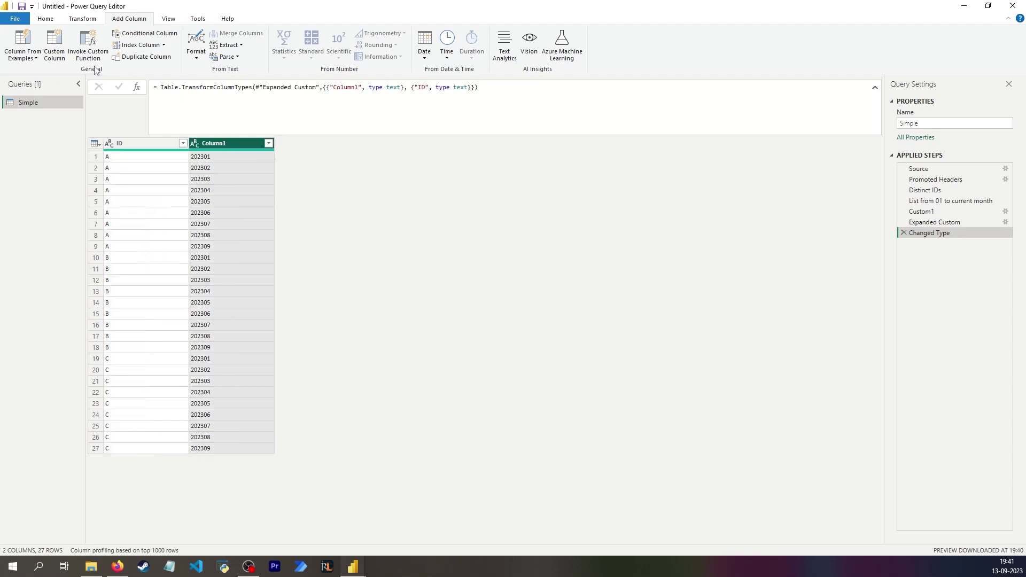
left_click(53, 19)
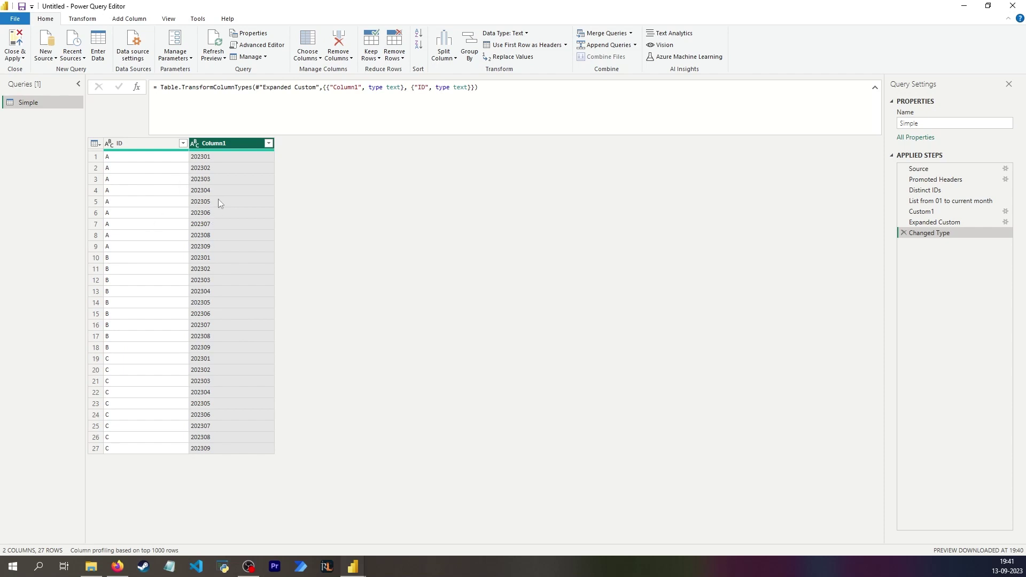
left_click(604, 33)
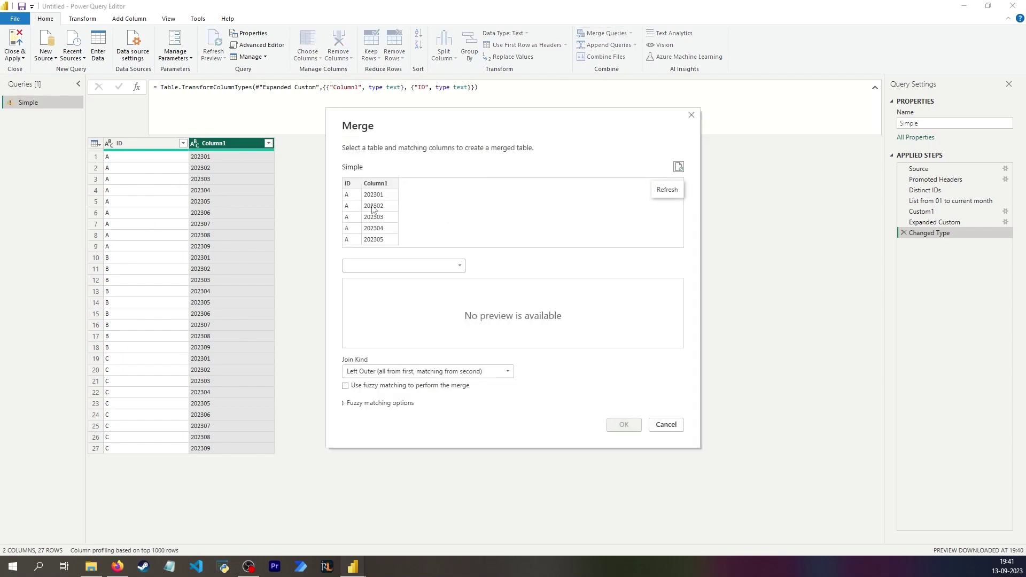
left_click(354, 183)
left_click(384, 185, "ctrl")
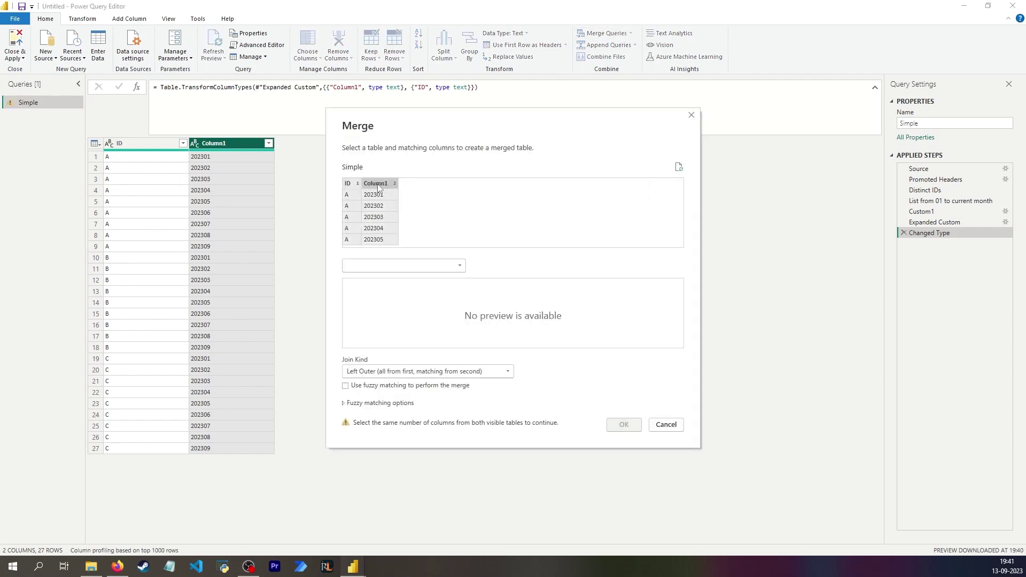
left_click(387, 267)
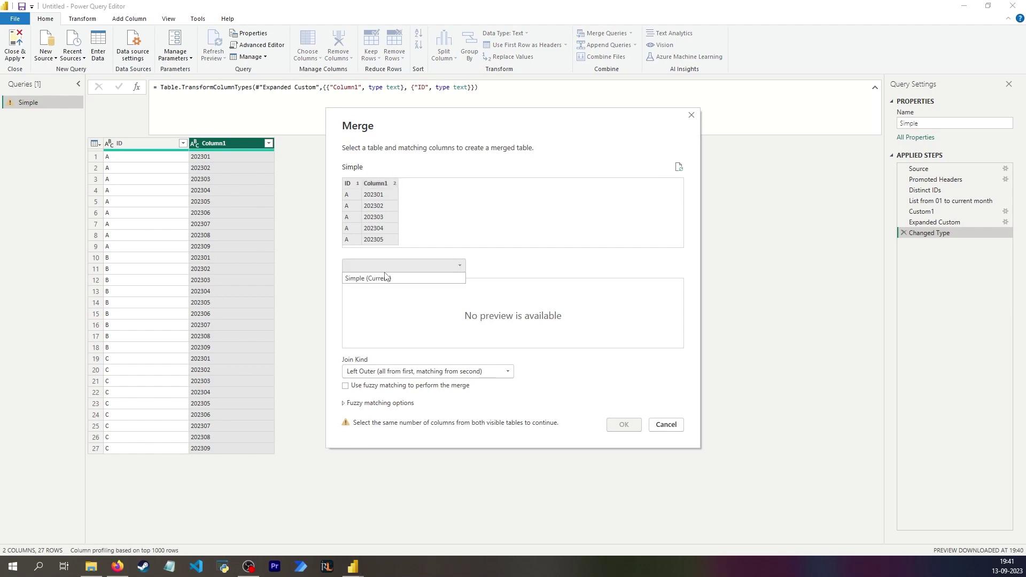
left_click(381, 278)
left_click(348, 284)
left_click(377, 284, "ctrl")
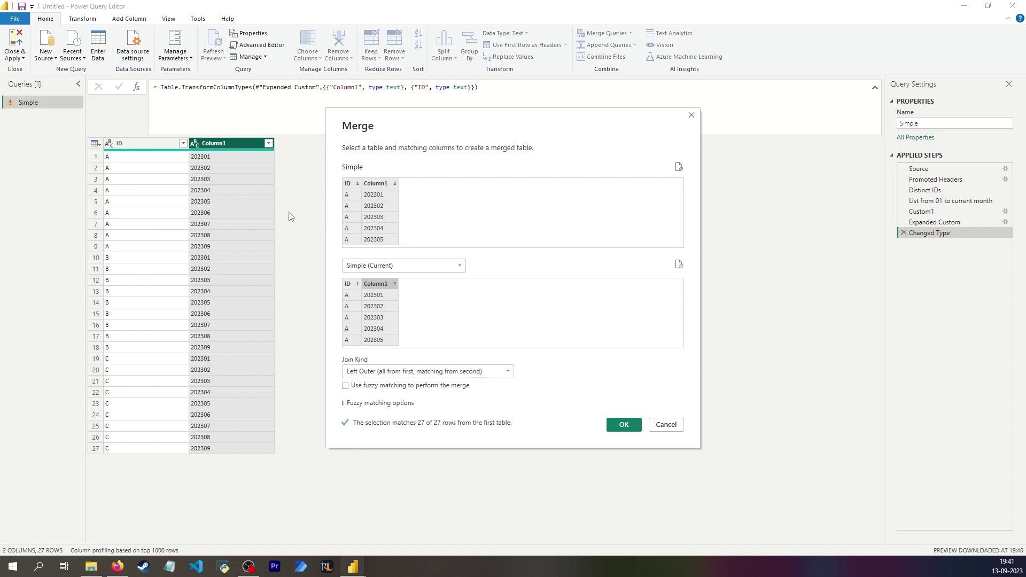
left_click(624, 424)
Copy the Promoted Headers step name and replace the second #"Changed Type" table in the Merged Queries formula with #"Promoted Headers".
left_click(947, 182)
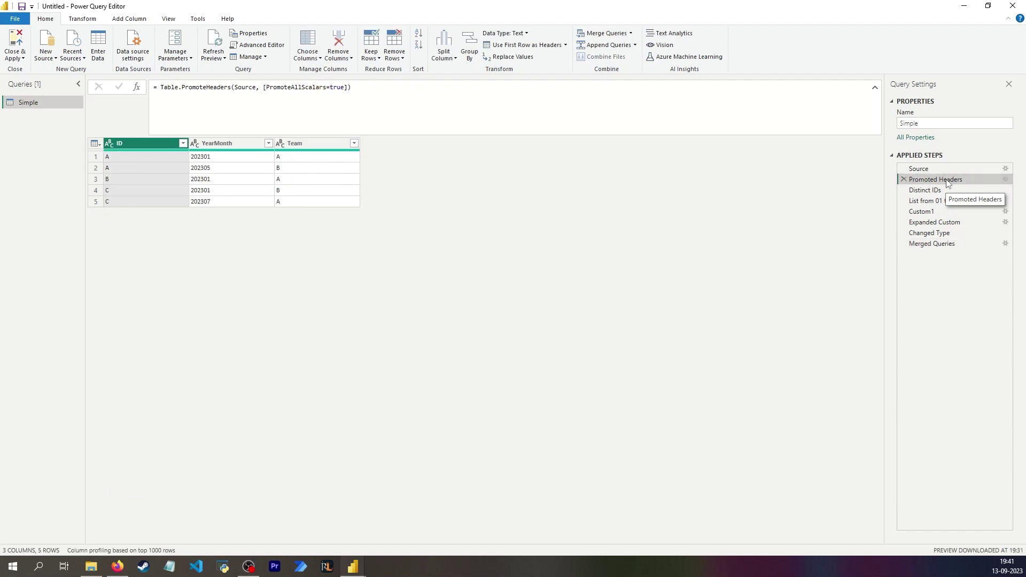
double_click(947, 184)
left_click(665, 313)
left_click(931, 243)
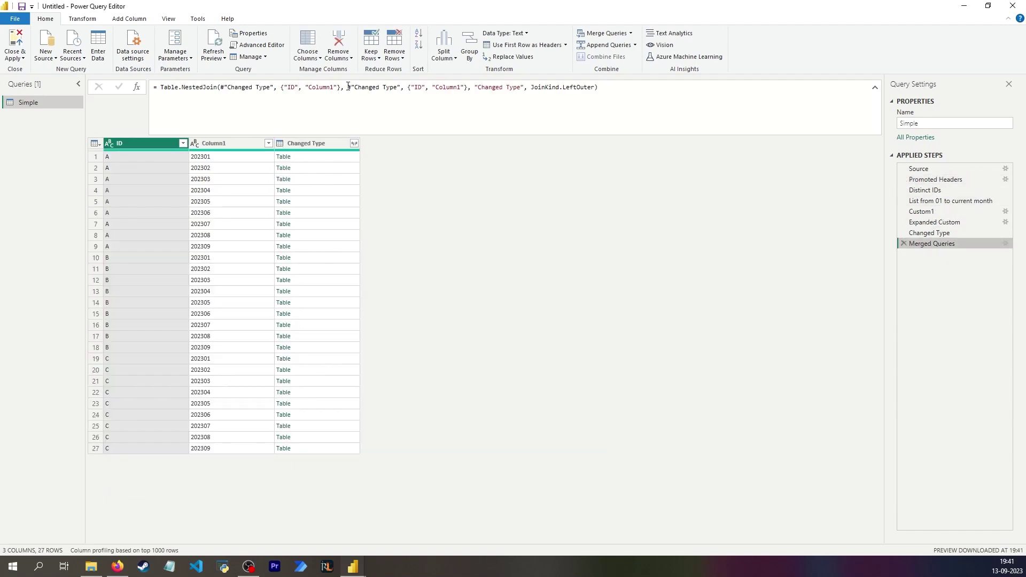
left_click_drag(348, 87, 404, 87)
type("Promoted Headers")
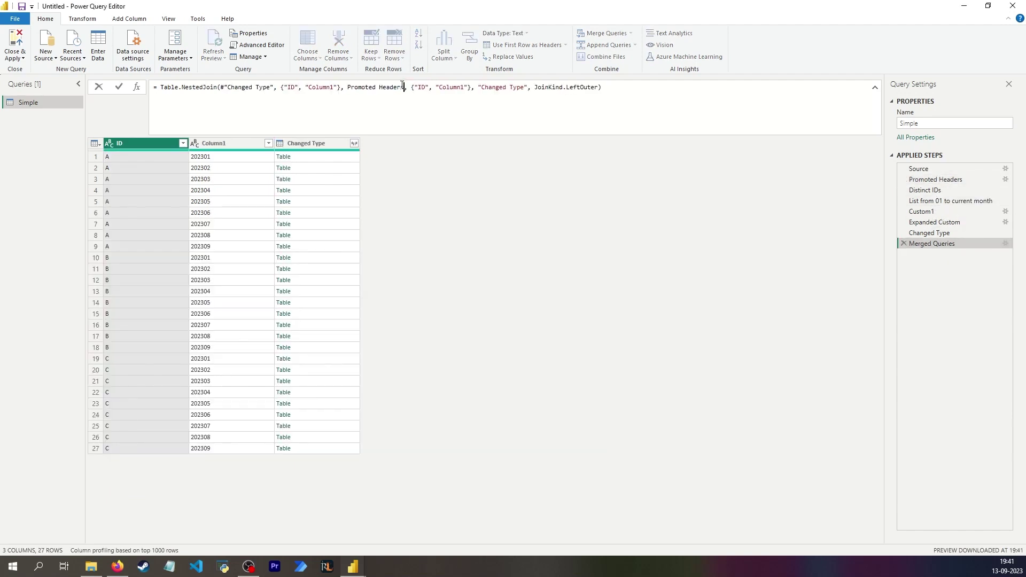
left_click(348, 87)
type("#\"")
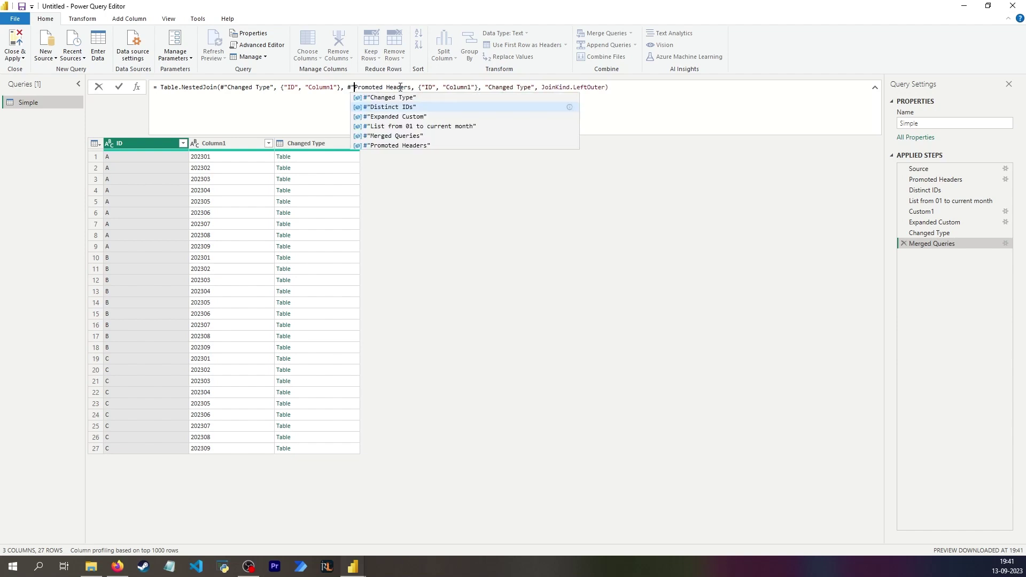
left_click(411, 87)
type("\"")
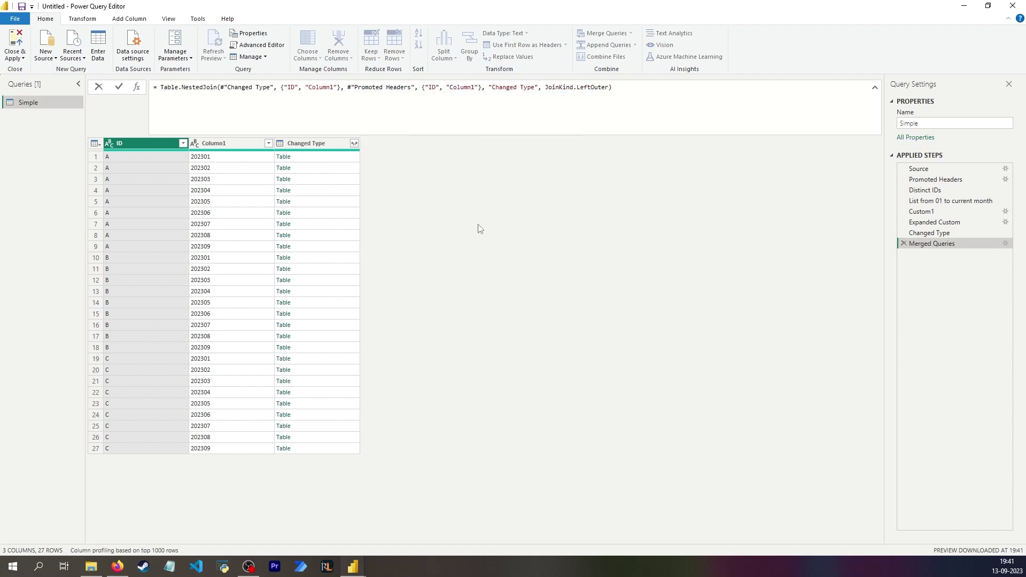
key("Return")
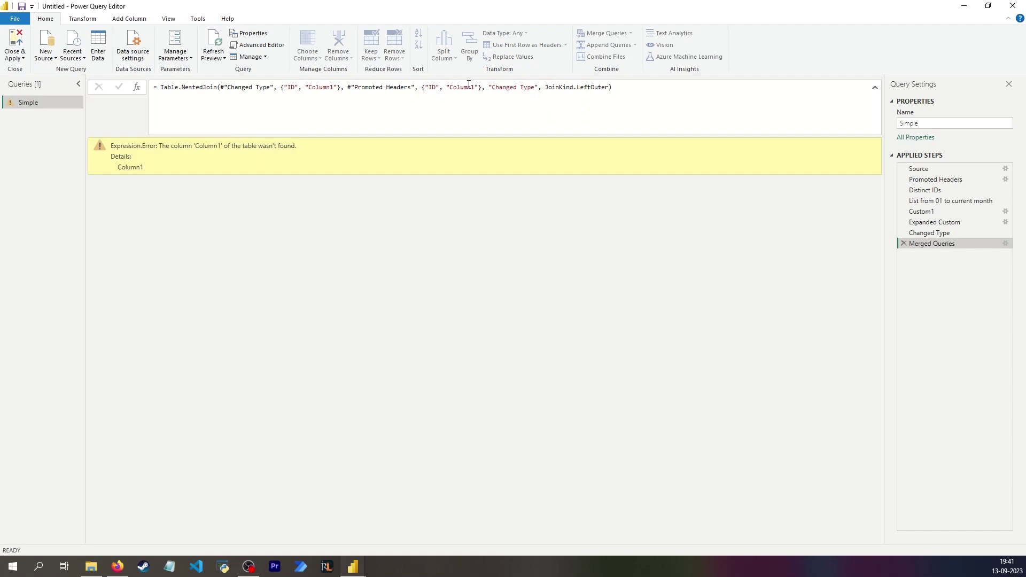
Replace the second "Column1" key in the Merged Queries formula with "YearMonth", the column name used in the Promoted Headers step.
left_click(956, 179)
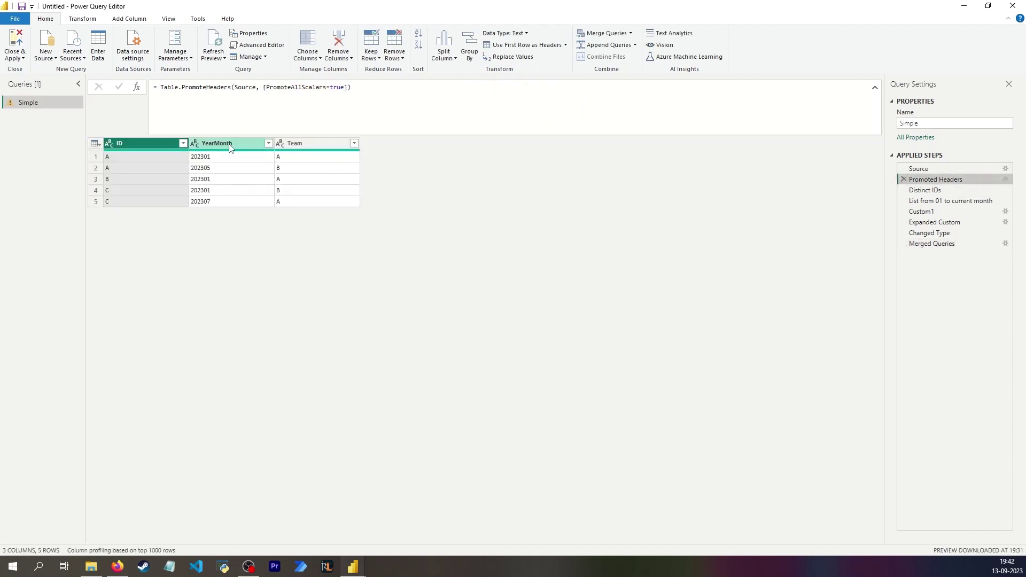
left_click(936, 243)
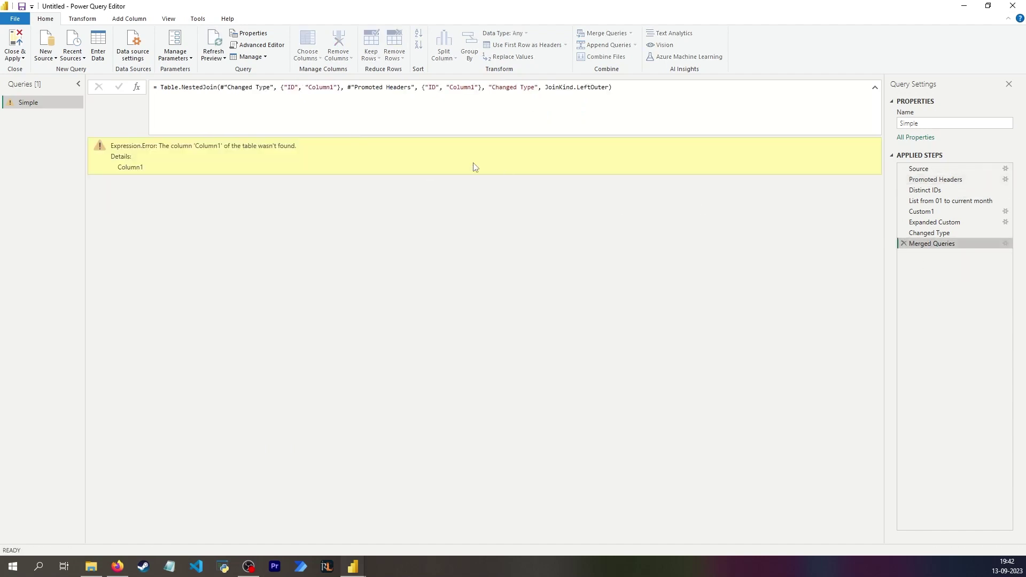
left_click(456, 88)
double_click(457, 88)
type("Year")
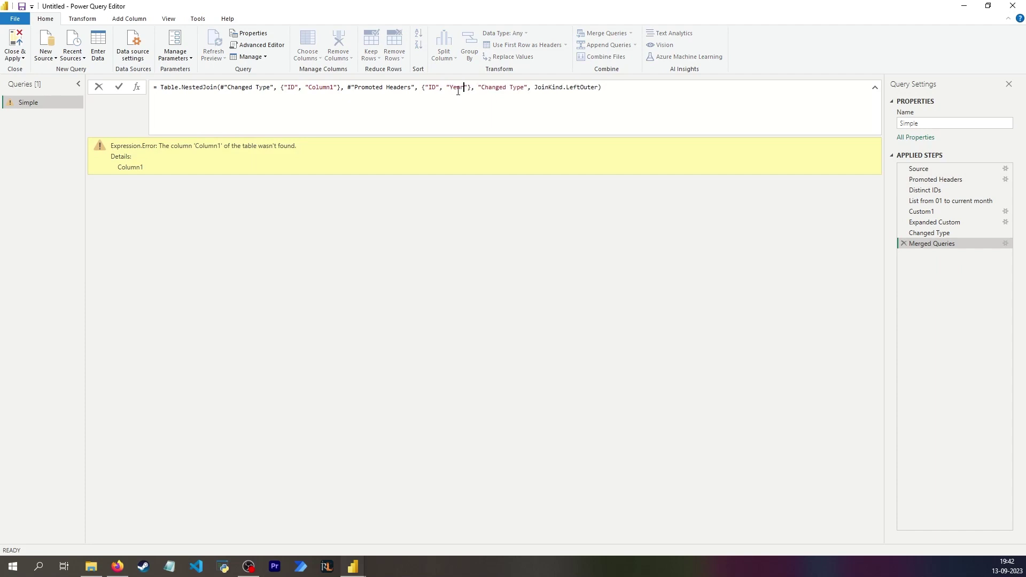
type("Motnh")
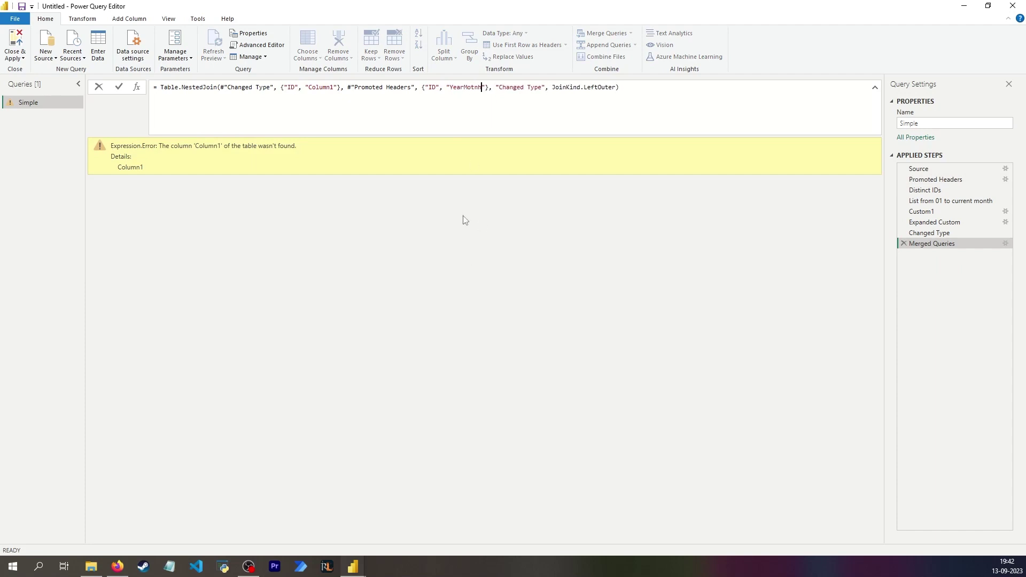
key("Return")
Examine the nested tables in the first two merged rows and compare them with the first record of the Promoted Headers step.
left_click(309, 159)
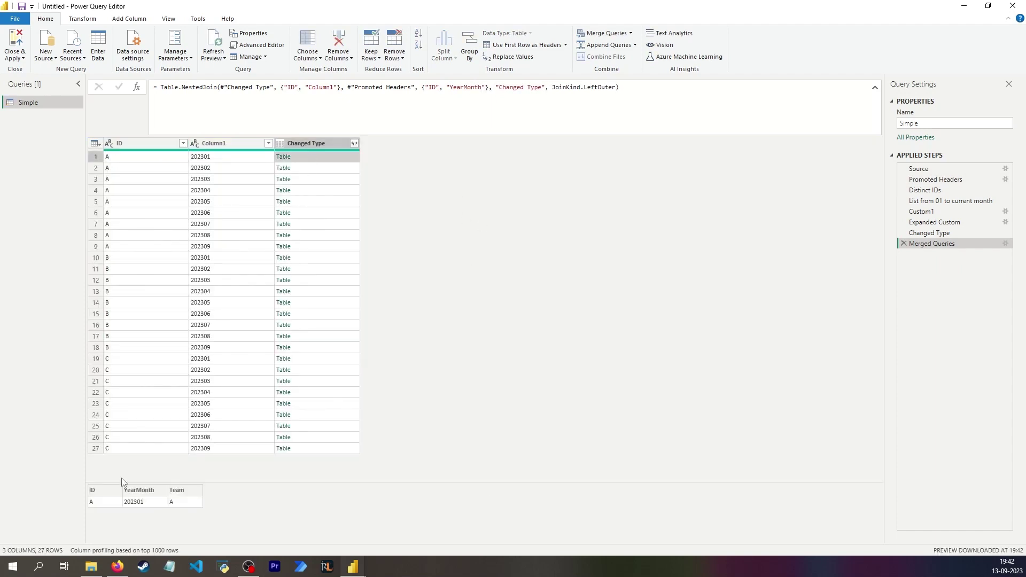
left_click(305, 170)
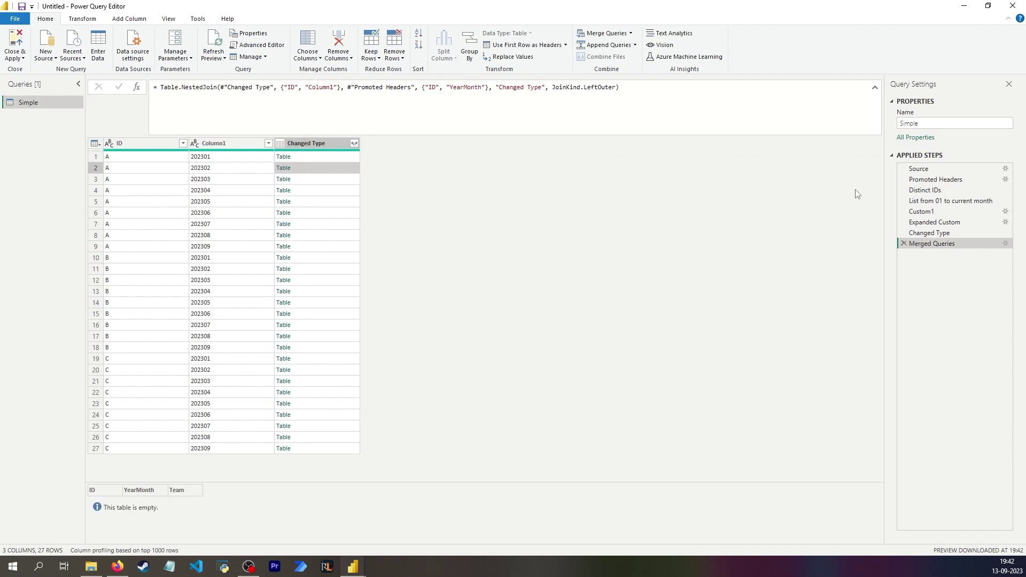
left_click(934, 180)
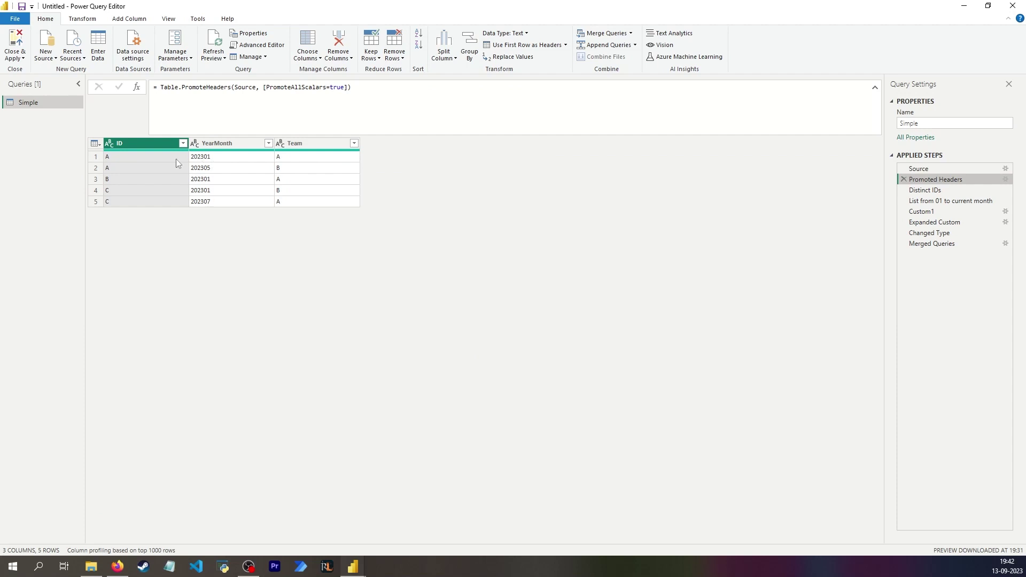
left_click(133, 159)
left_click(203, 159)
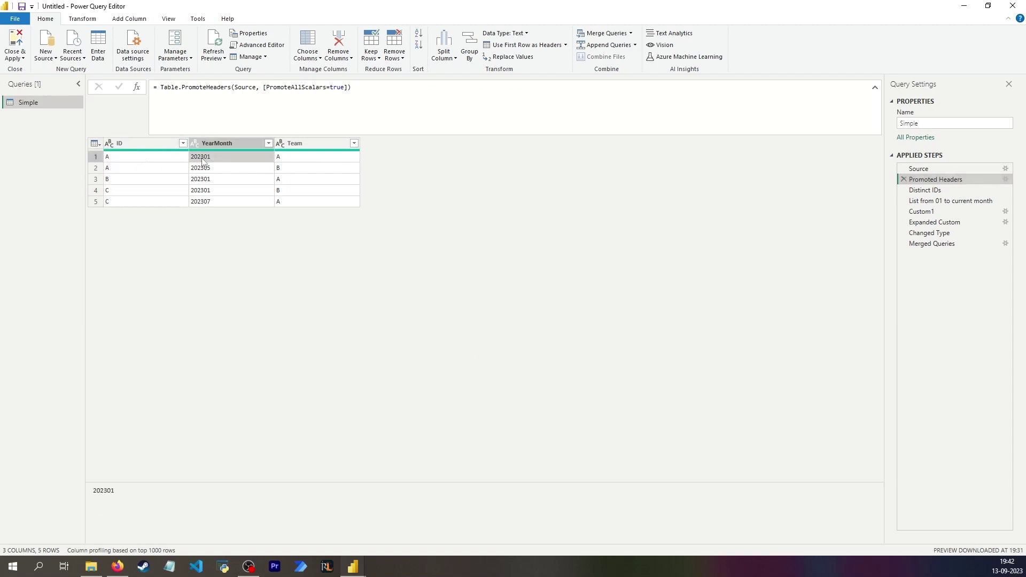
left_click(305, 159)
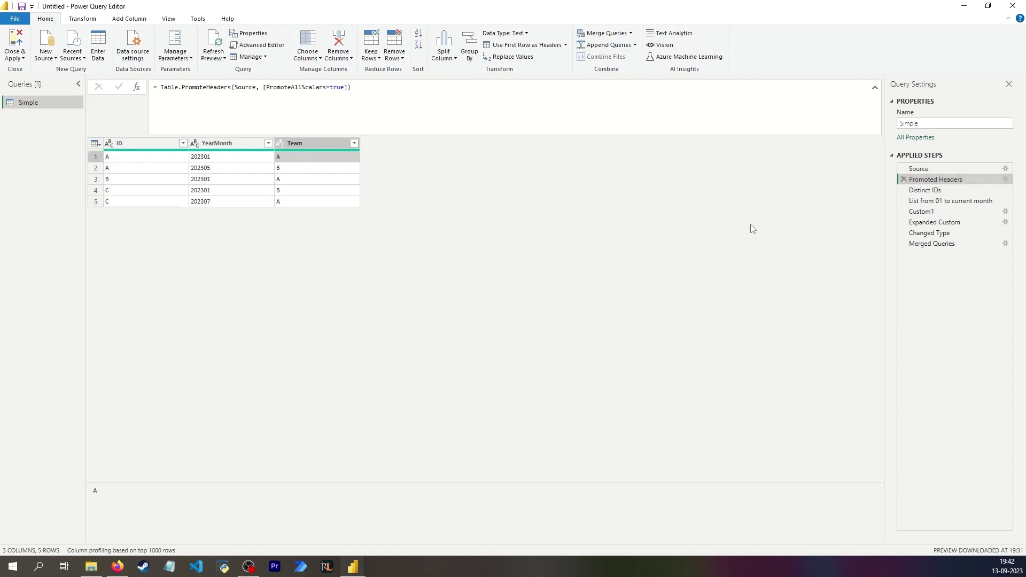
left_click(943, 244)
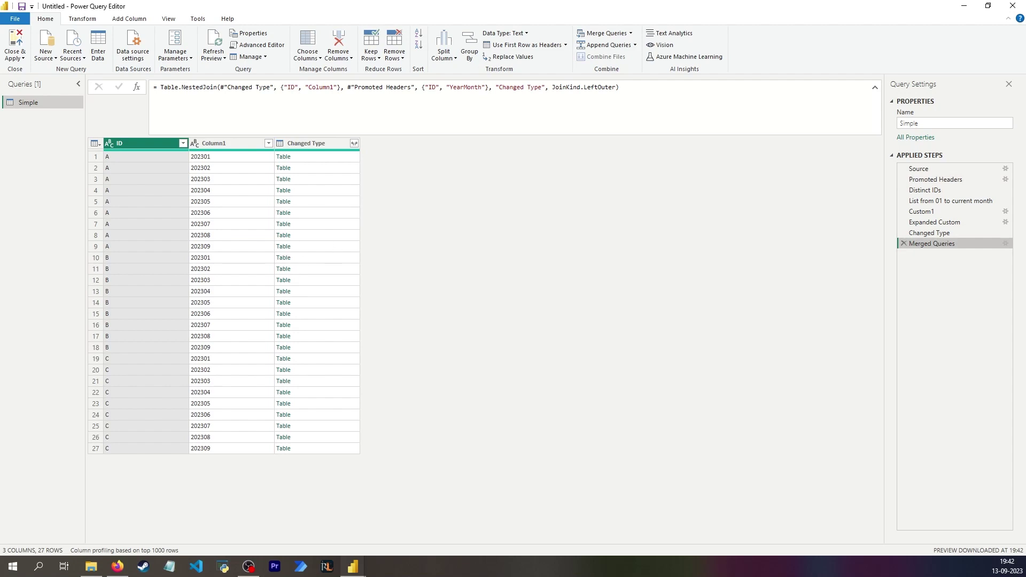
Sort the merged rows by ID ascending and by Column1 ascending, and check the month range for ID A.
left_click(183, 143)
left_click(143, 152)
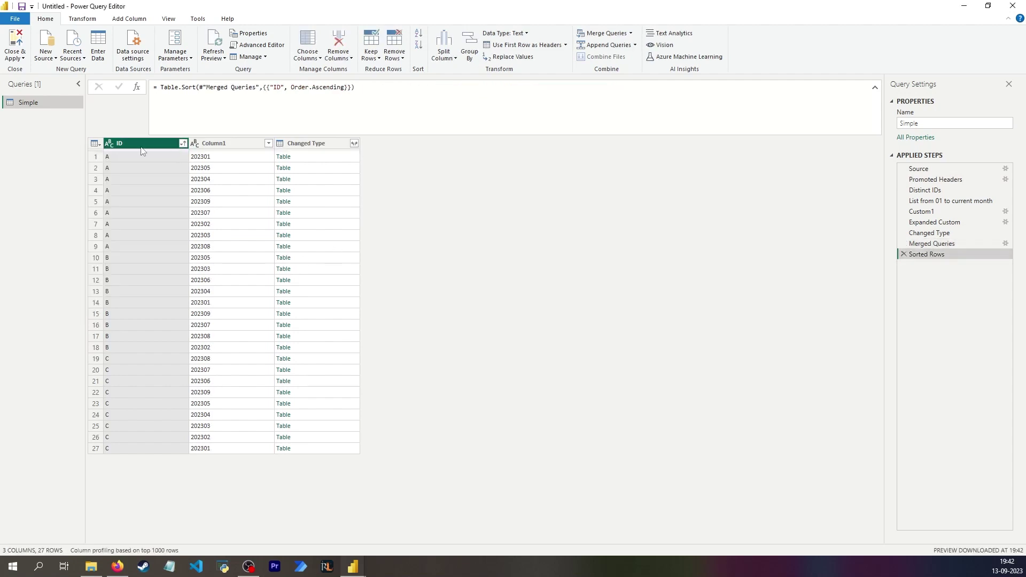
left_click(268, 143)
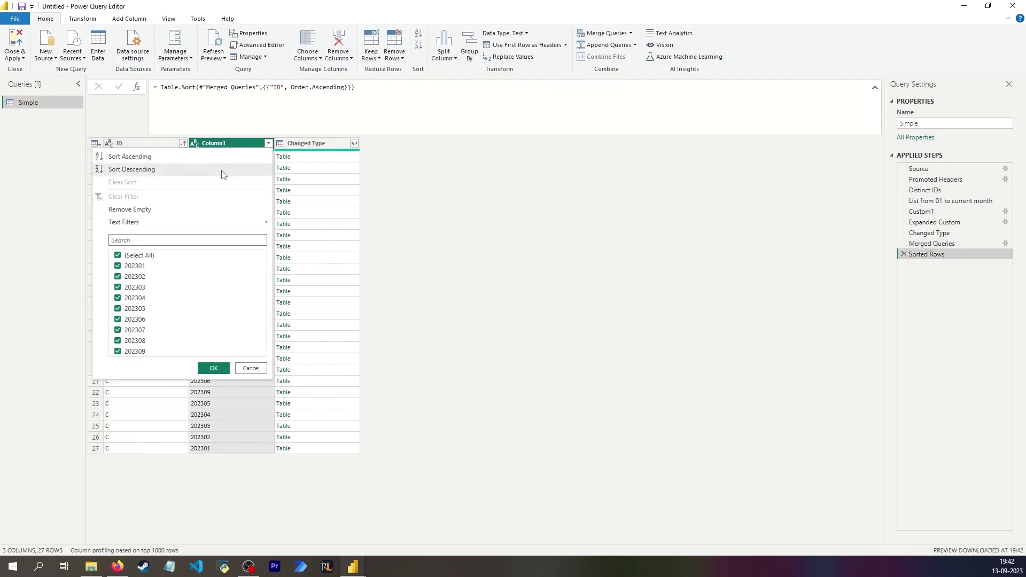
left_click(221, 170)
left_click(268, 143)
left_click(252, 157)
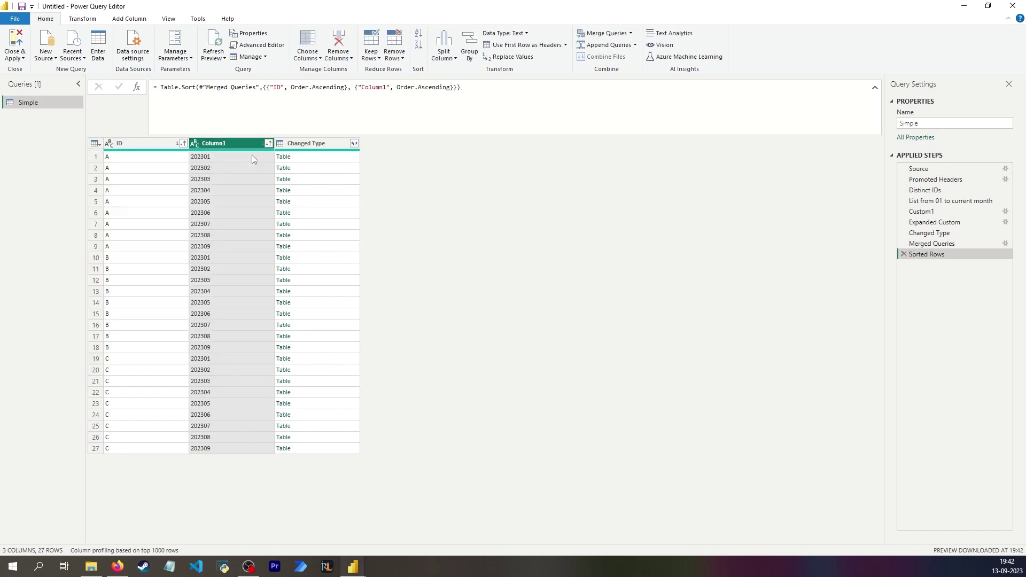
left_click(133, 161)
left_click(219, 160)
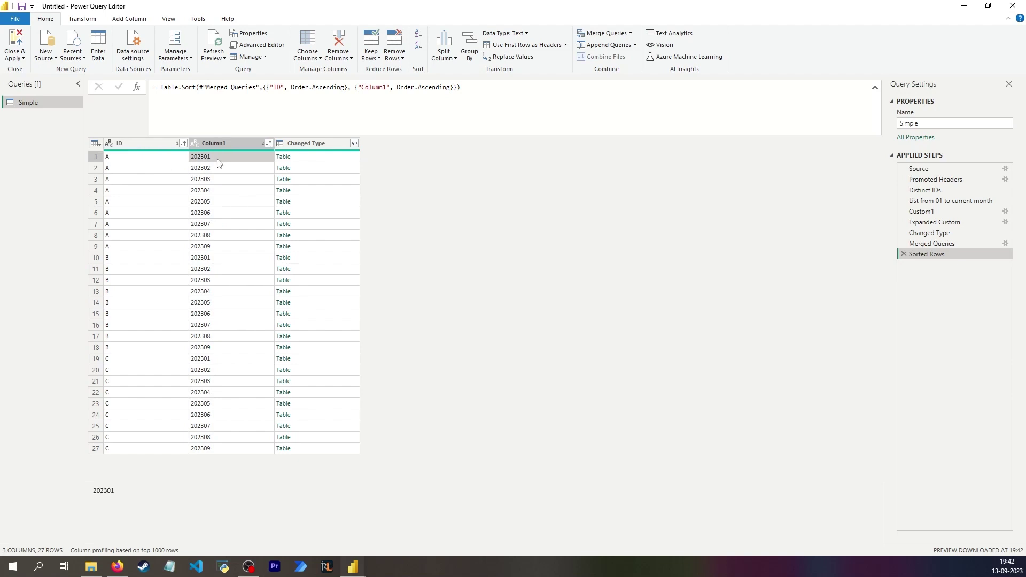
left_click(214, 247)
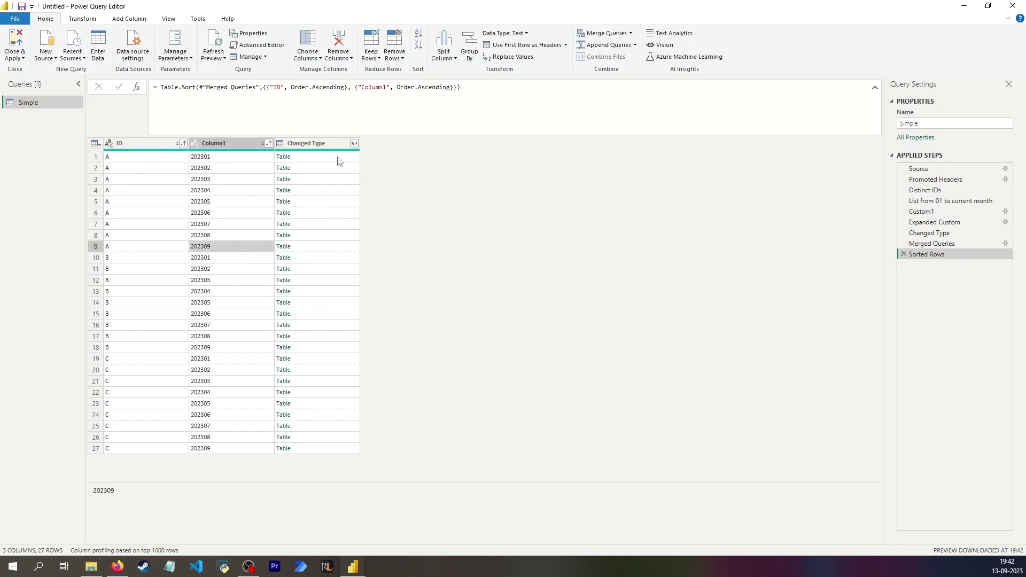
Expand only the Team column from the Changed Type table column, without a name prefix.
left_click(353, 143)
left_click(198, 186)
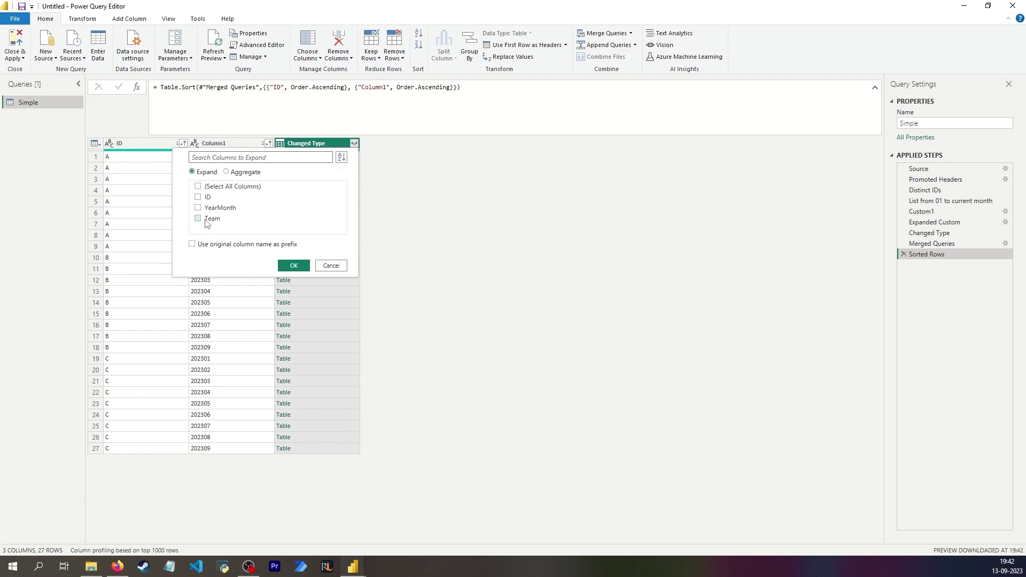
left_click(198, 218)
left_click(294, 266)
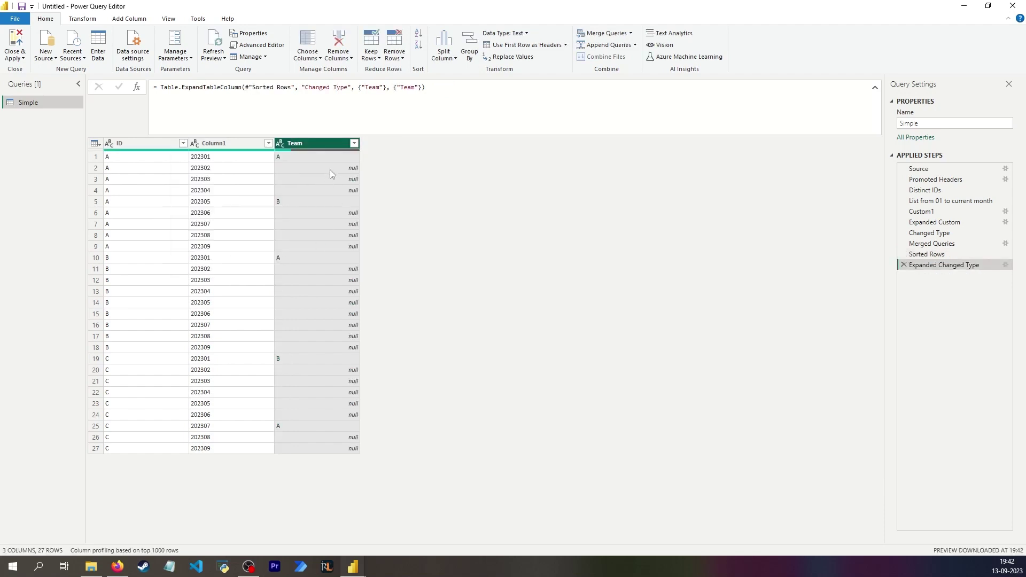
Fill the Team column down and check the team values for ID A.
left_click(214, 156)
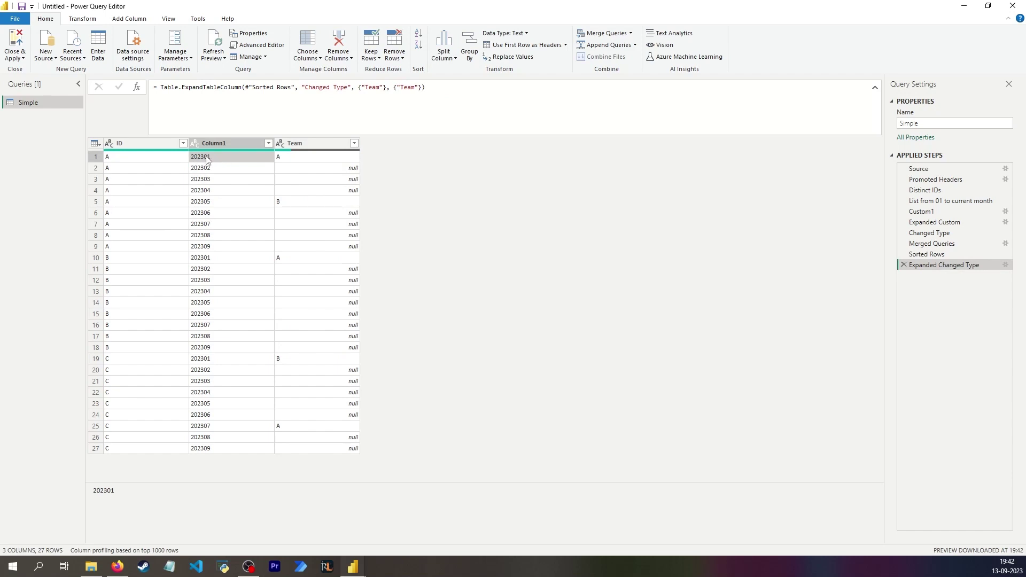
left_click(112, 258)
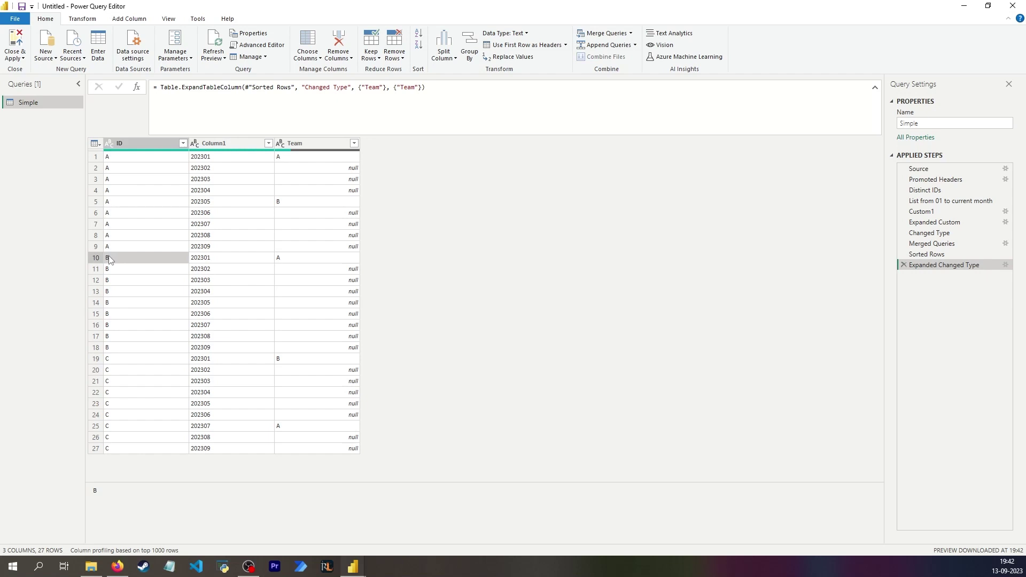
left_click(296, 261)
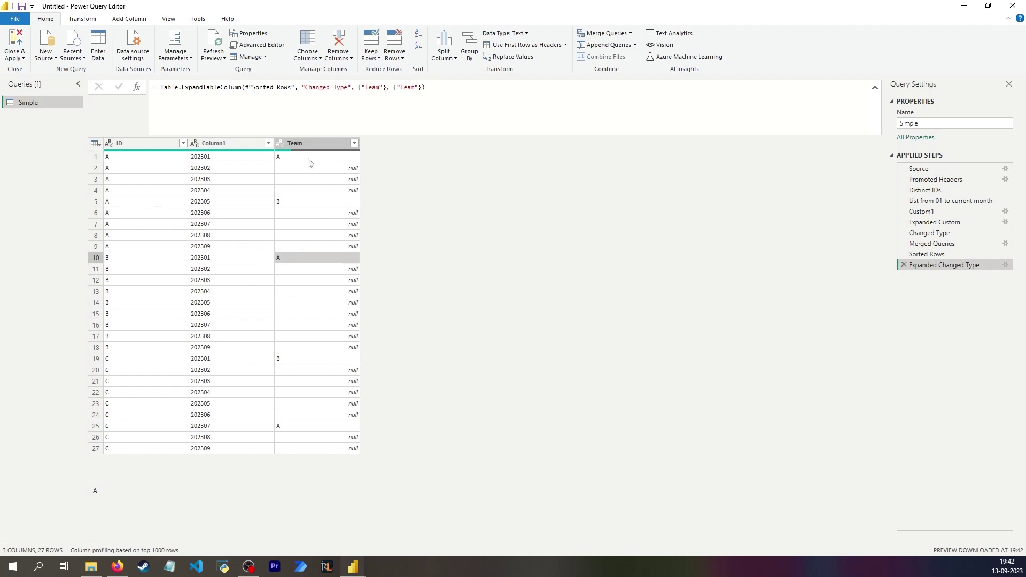
left_click(297, 143)
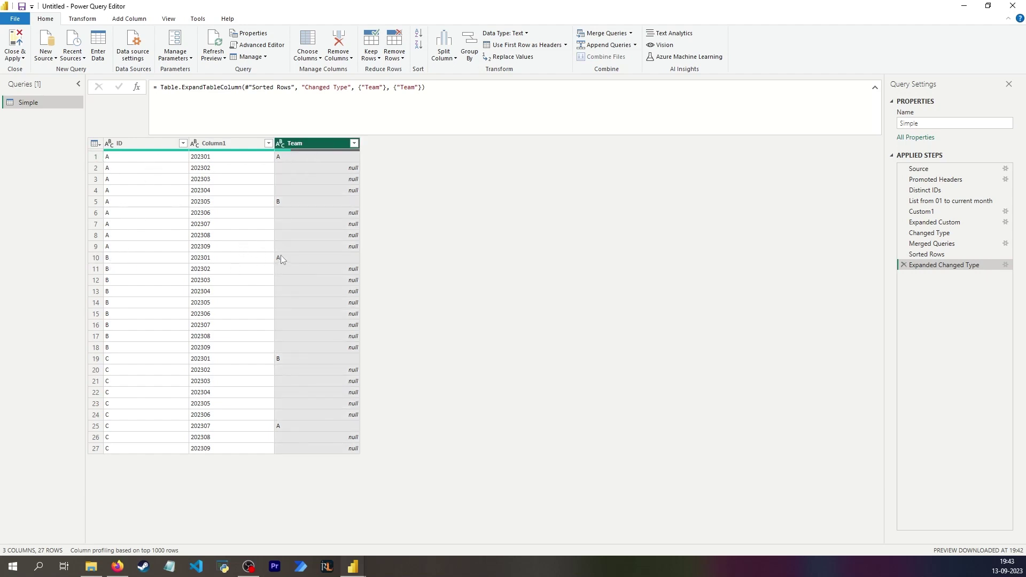
right_click(309, 144)
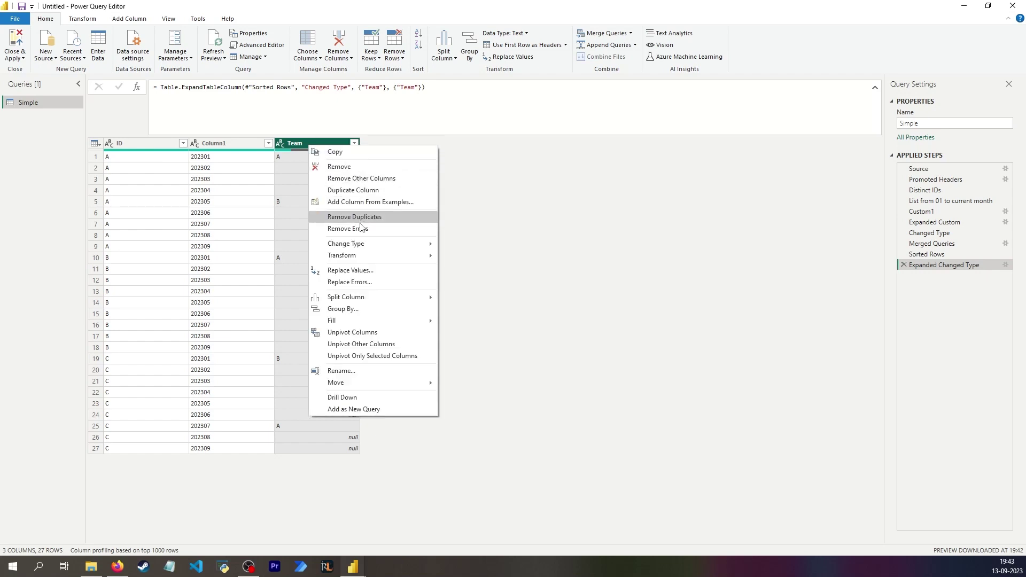
left_click(446, 321)
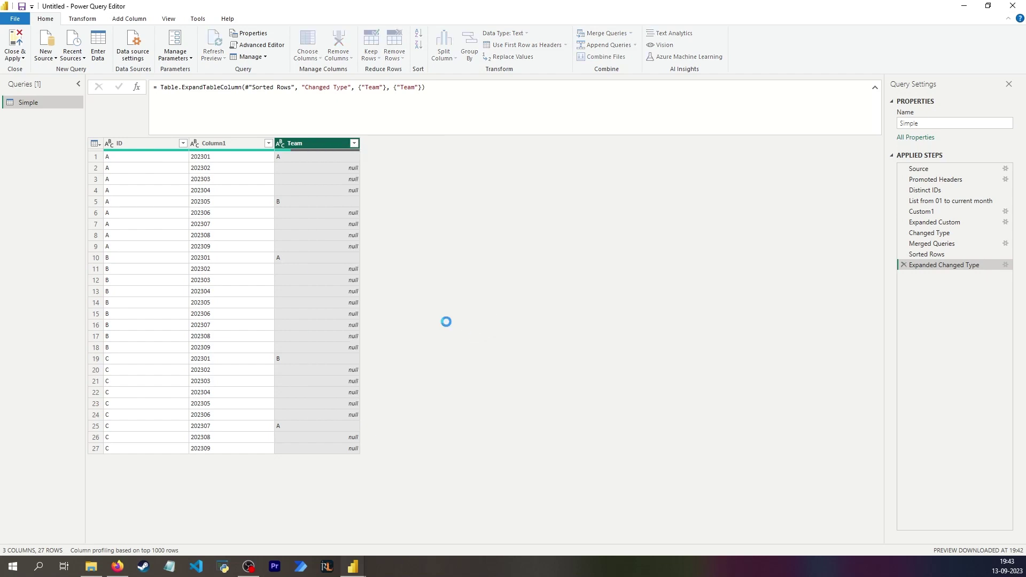
left_click(320, 213)
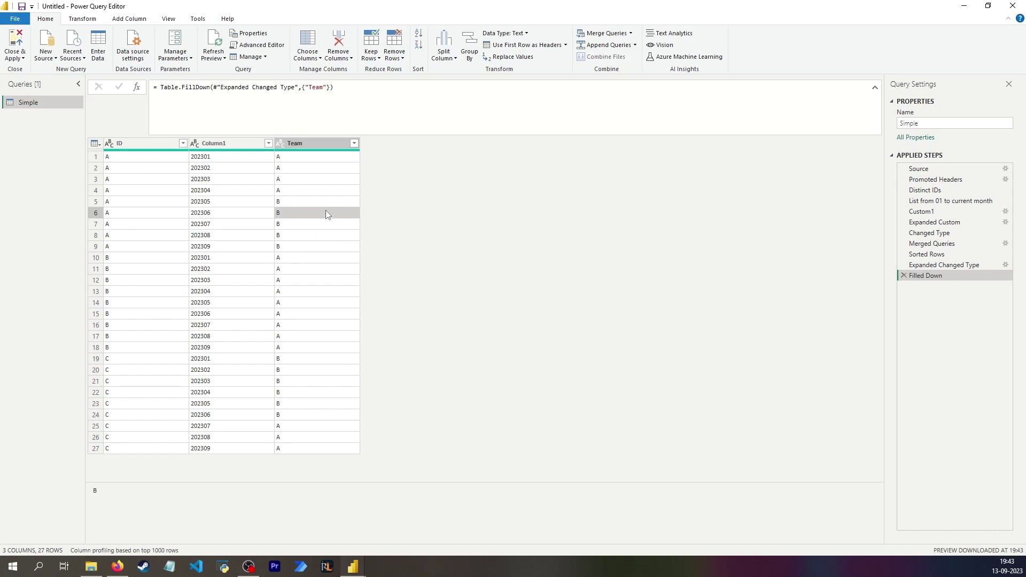
left_click(293, 169)
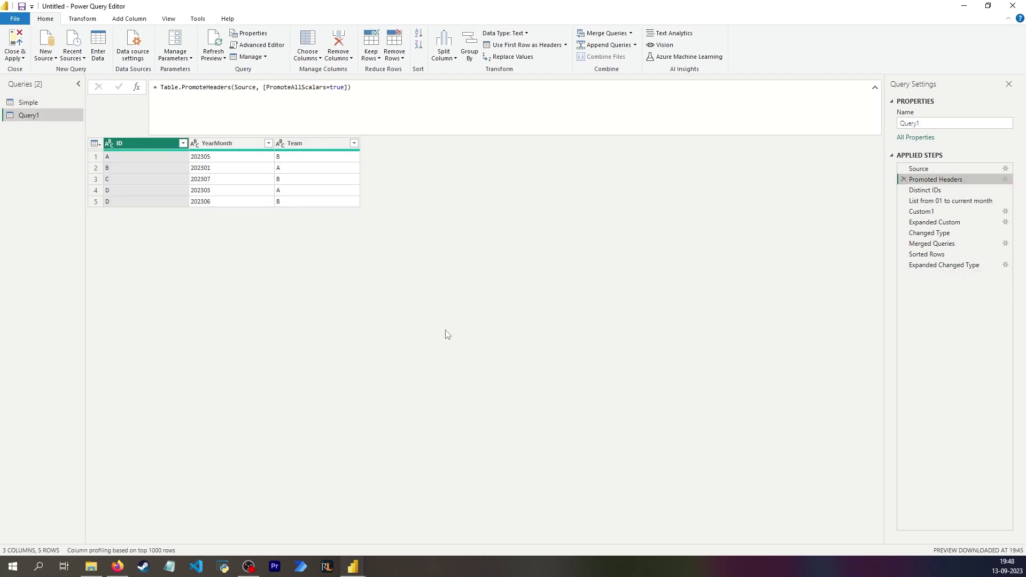
Examine each ID's months and teams in Query1's Promoted Headers step and the Team gaps in its Expanded Changed Type step.
left_click(222, 159)
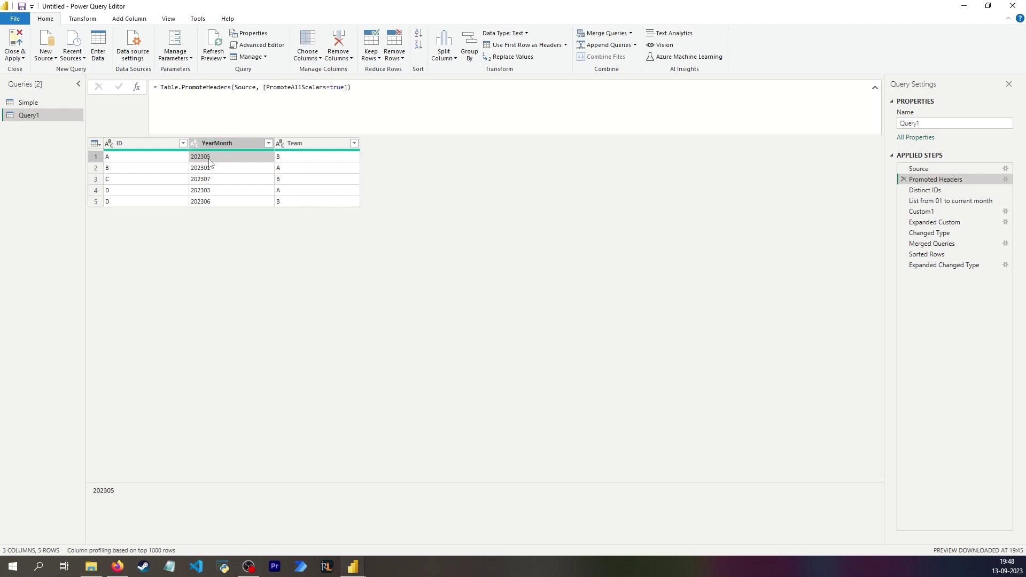
left_click(160, 156)
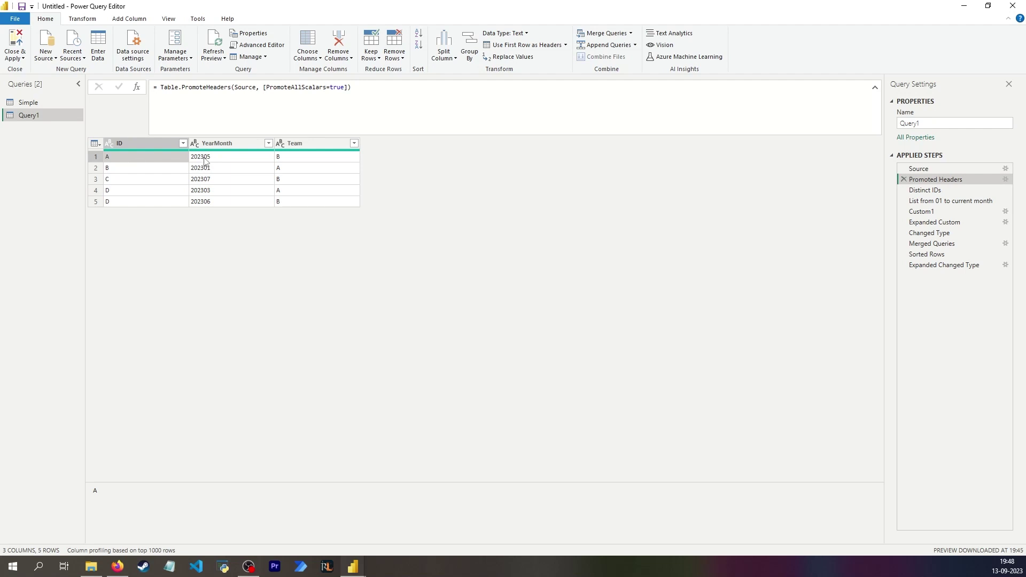
left_click(118, 180)
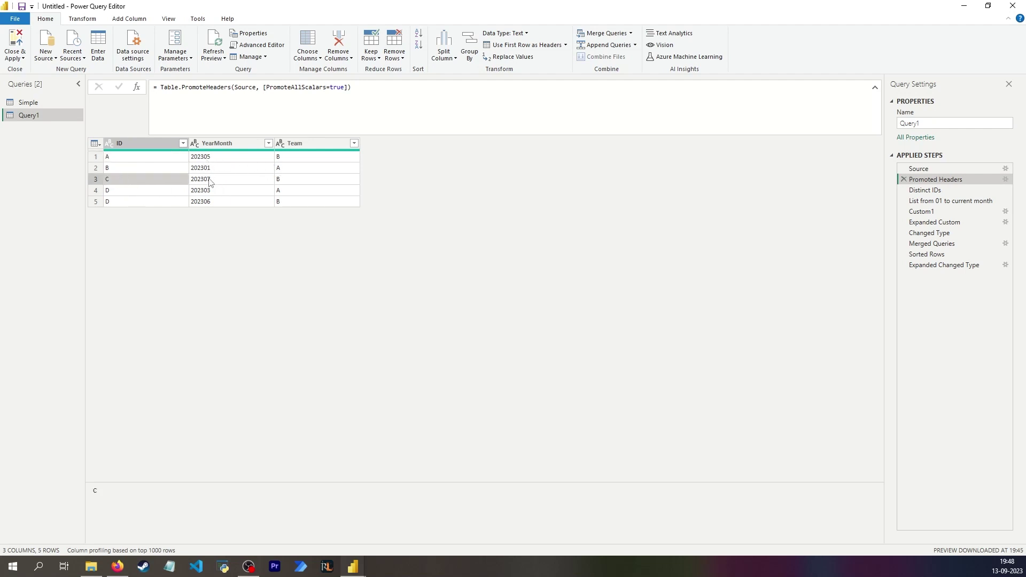
left_click(129, 169)
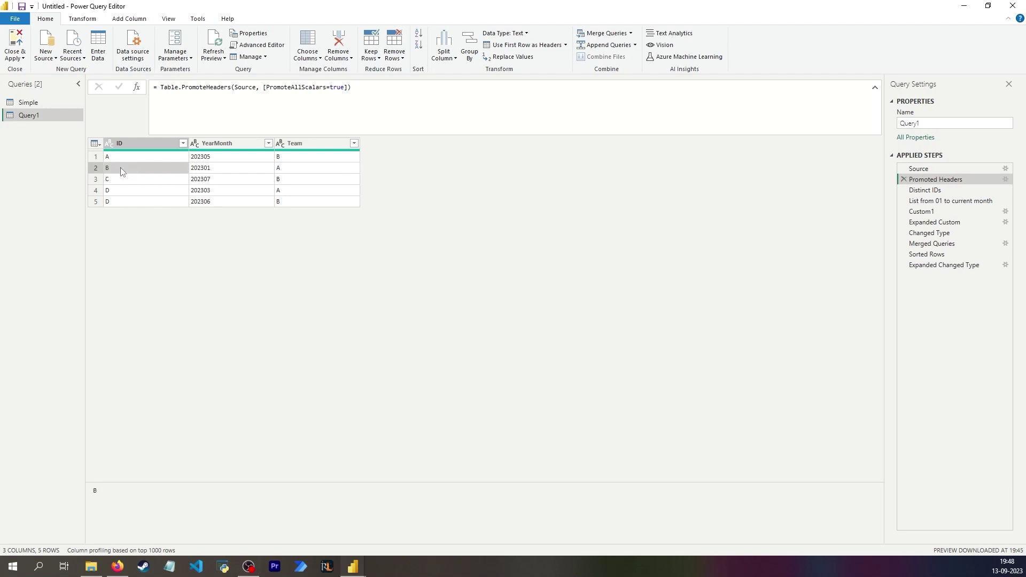
left_click(219, 170)
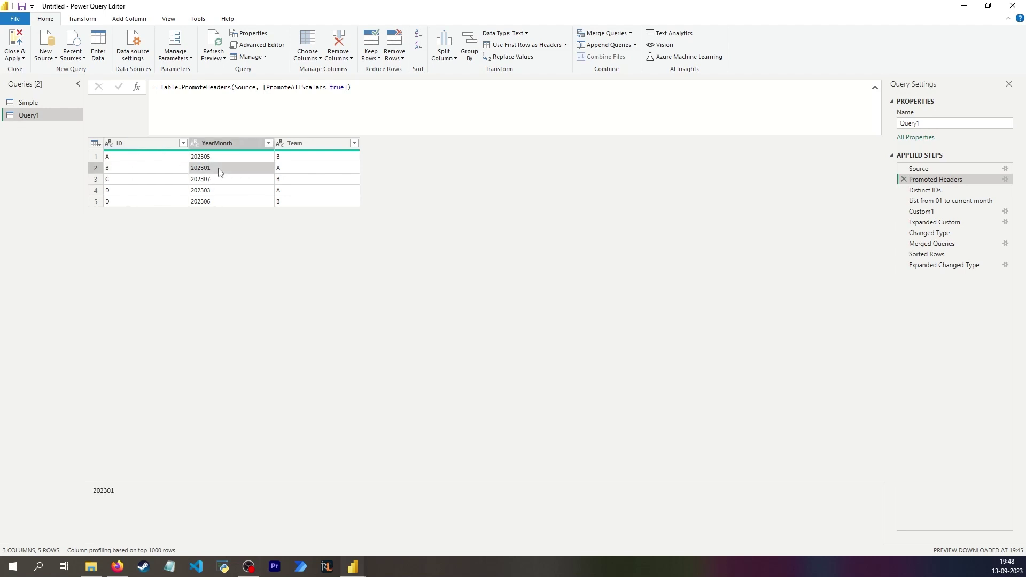
left_click(206, 194)
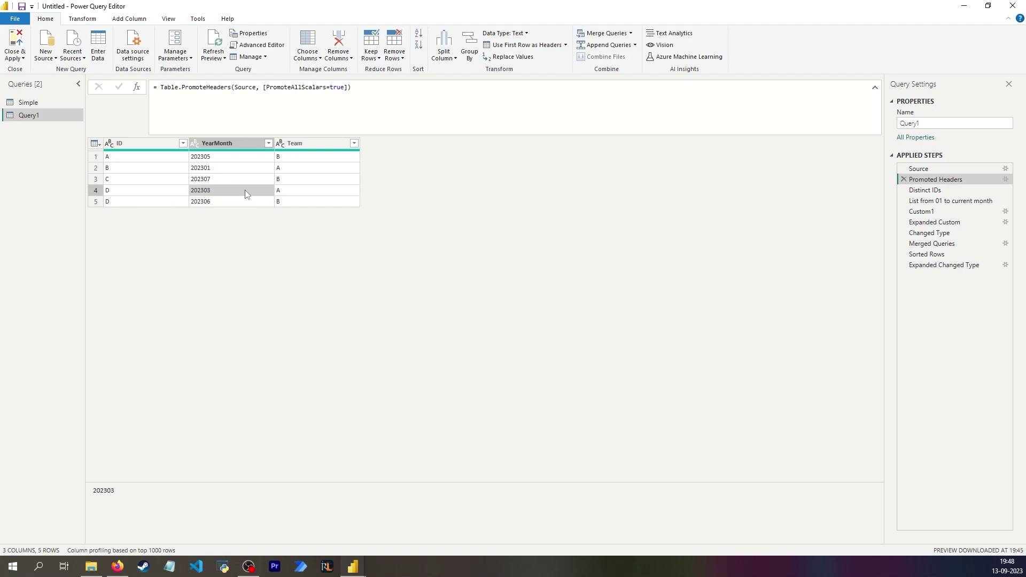
left_click(943, 264)
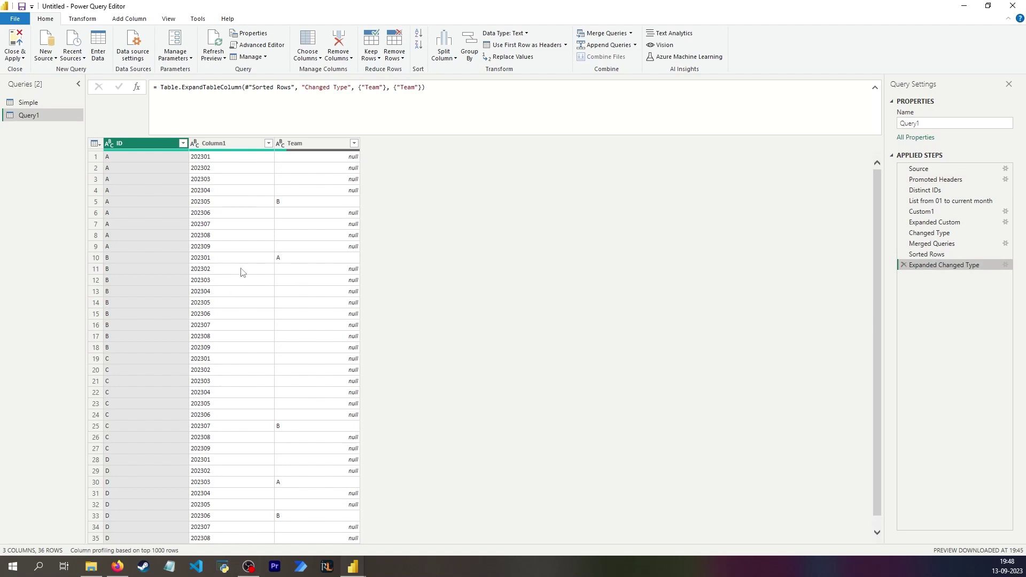
left_click(307, 212)
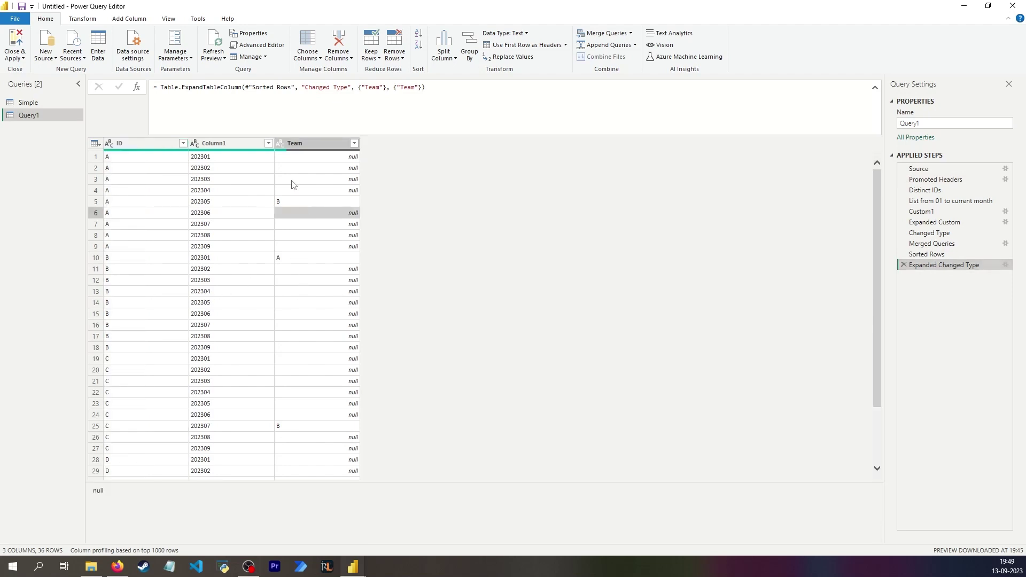
left_click(295, 158)
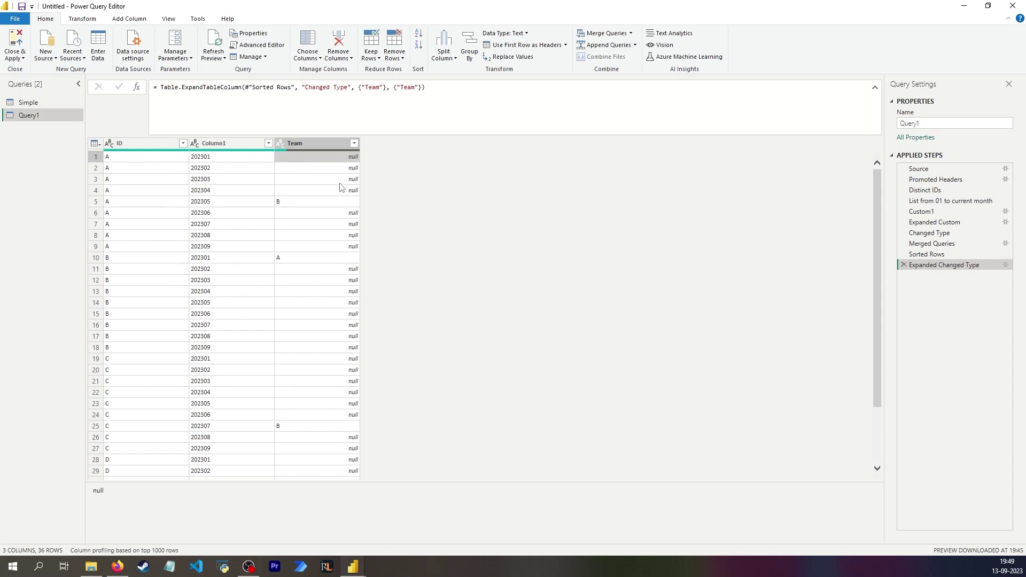
left_click(291, 359)
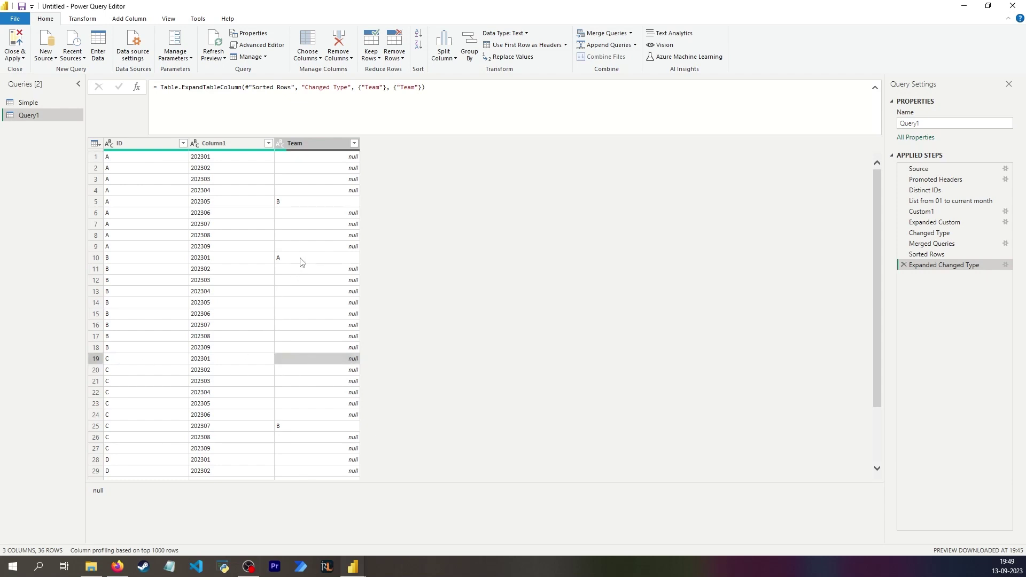
Check the Team values for ID B's first and last months, ID C's first month and ID A's early months.
left_click(323, 258)
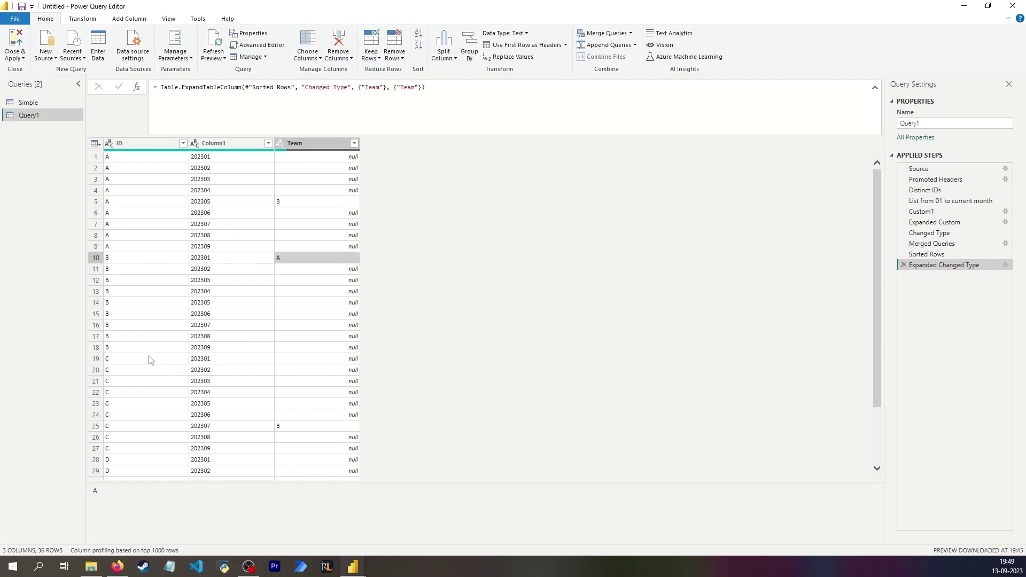
left_click(305, 271)
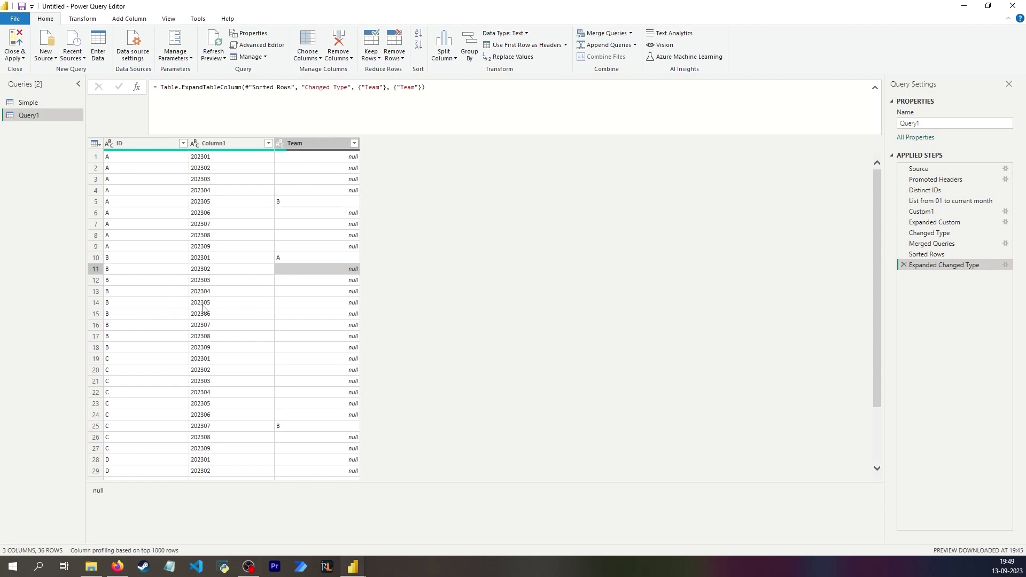
left_click(117, 351)
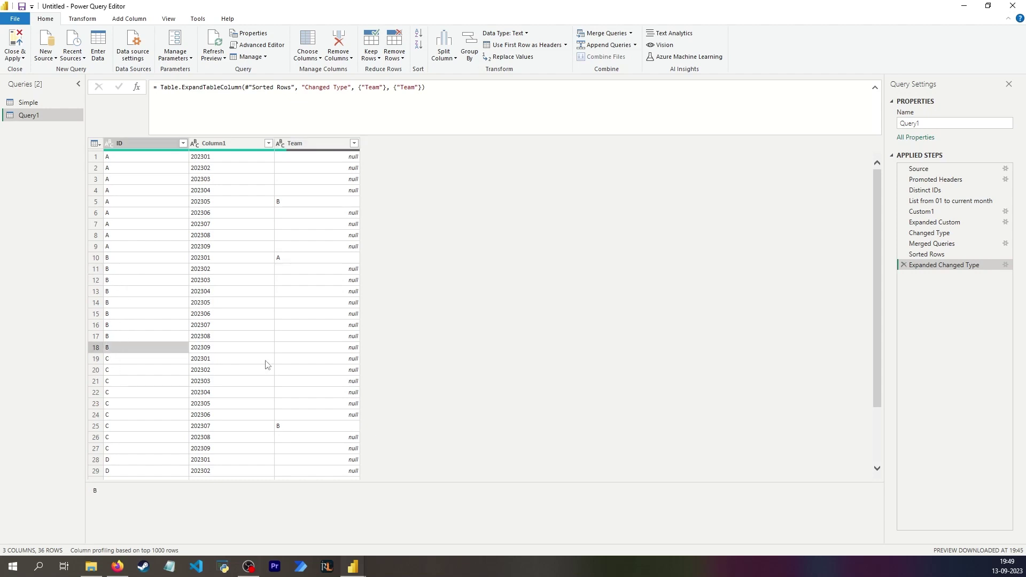
left_click(304, 361)
left_click(317, 259)
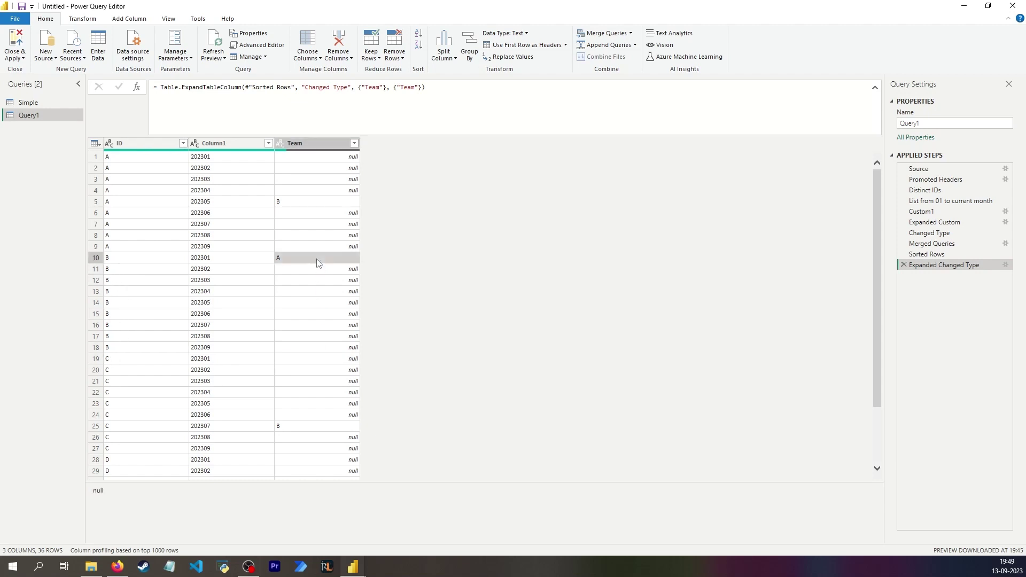
left_click(310, 350)
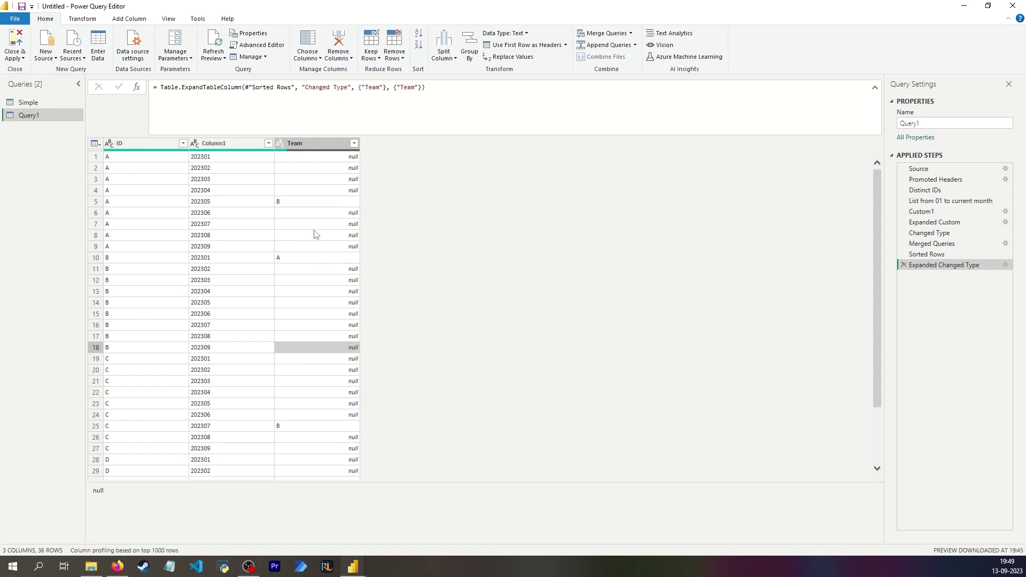
left_click(320, 171)
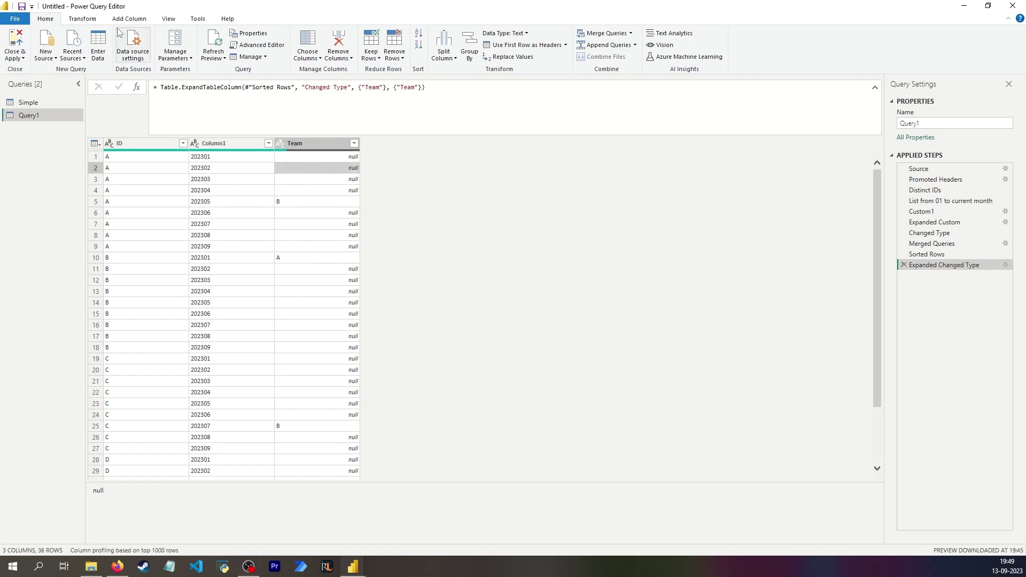
Add an index column starting from 0 to Query1 and check its first row.
left_click(82, 18)
left_click(168, 18)
left_click(129, 19)
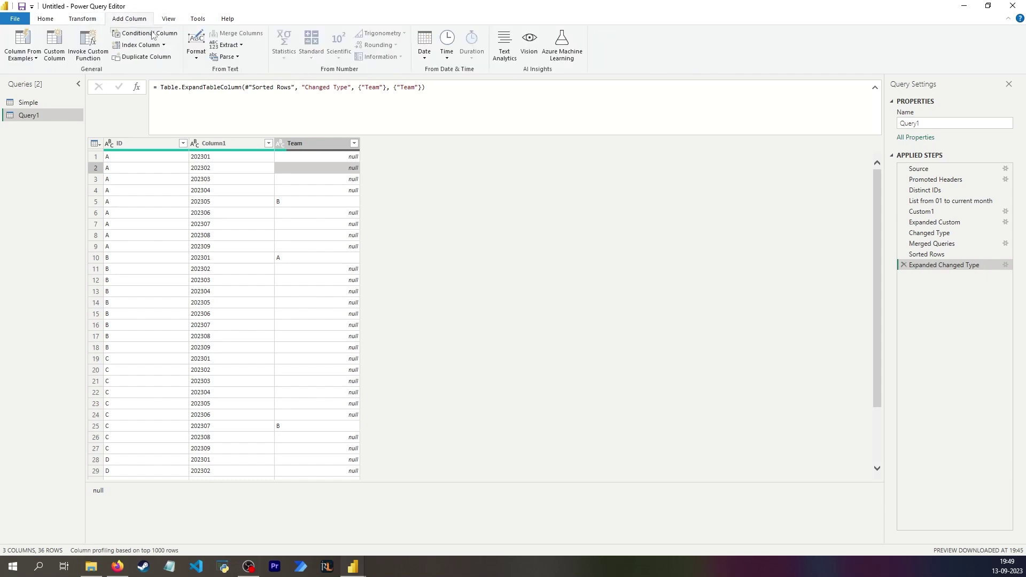
left_click(164, 45)
left_click(156, 61)
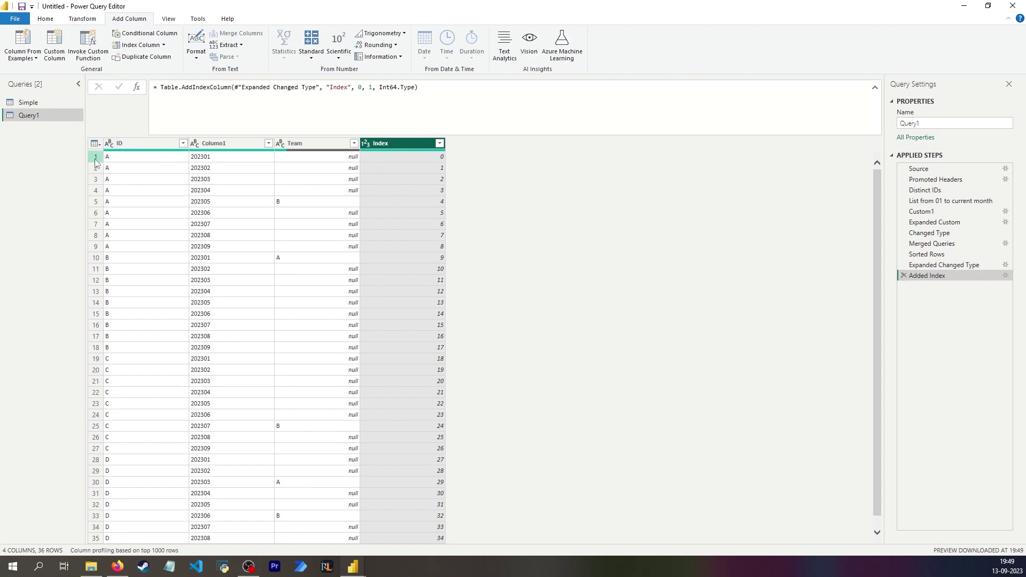
left_click(394, 158)
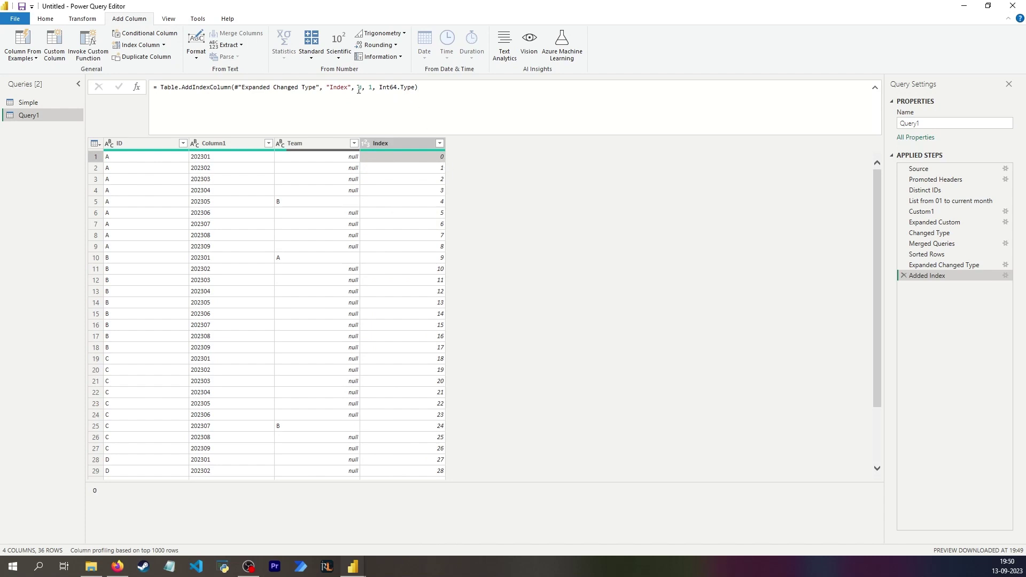
Change the index column's starting value to -1 in its formula and check the first row.
left_click(359, 88)
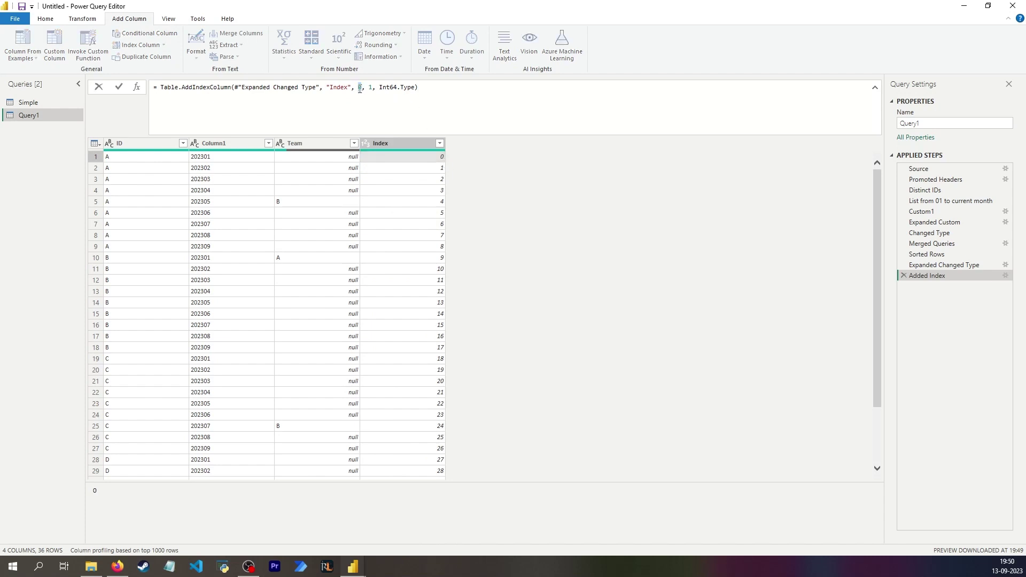
type("-1")
key("Return")
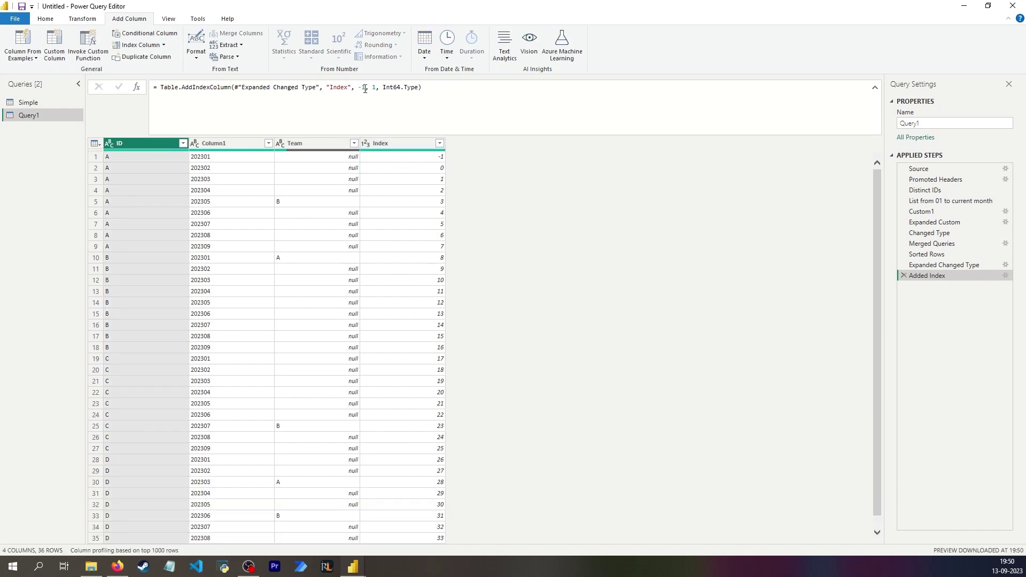
left_click(402, 156)
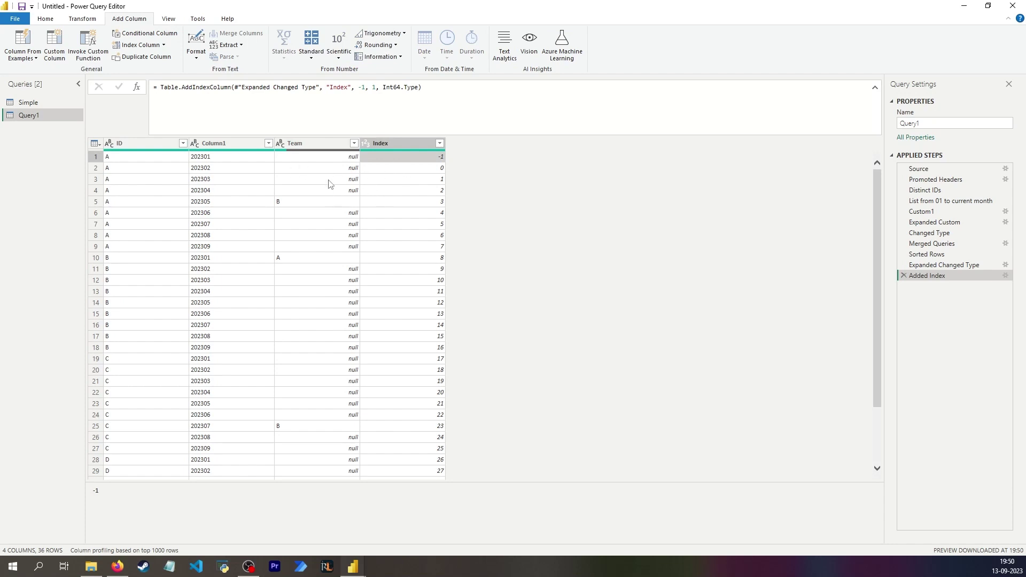
Start a custom column named "New team" and begin its formula.
left_click(56, 48)
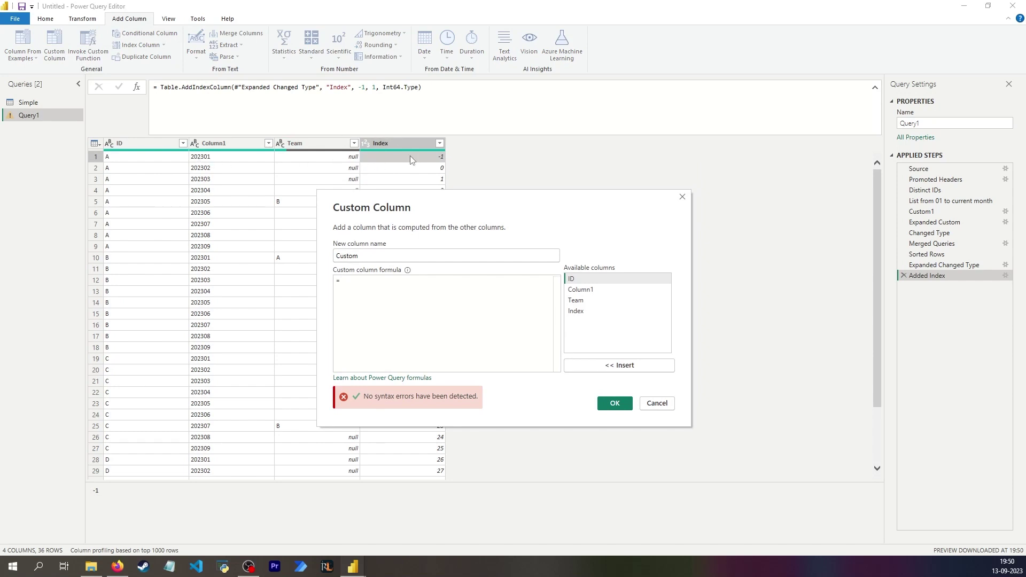
double_click(372, 251)
type("New team")
left_click(371, 297)
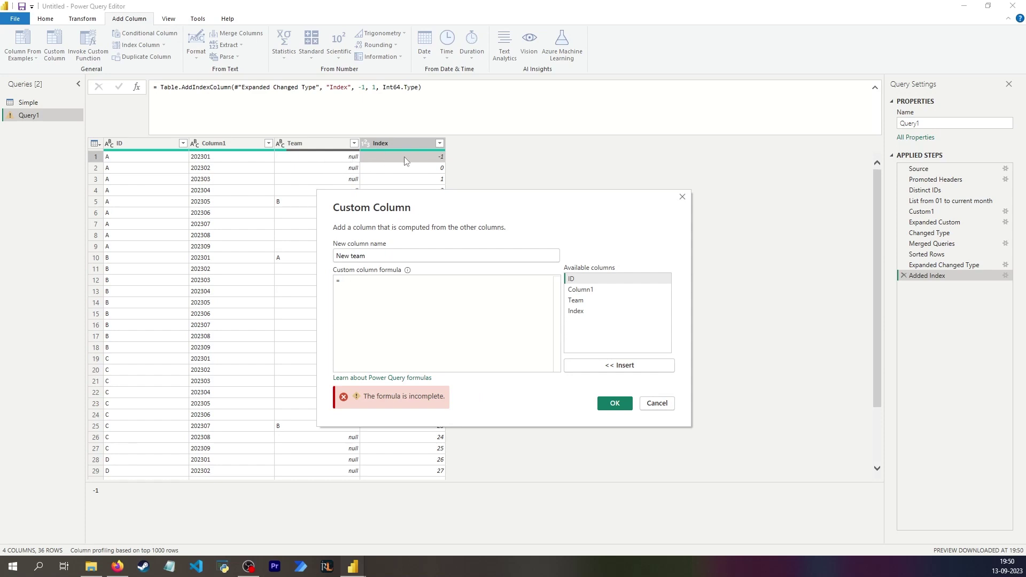
Enter the formula's first line as [Index] = -1 then [Team] else.
left_click(595, 310)
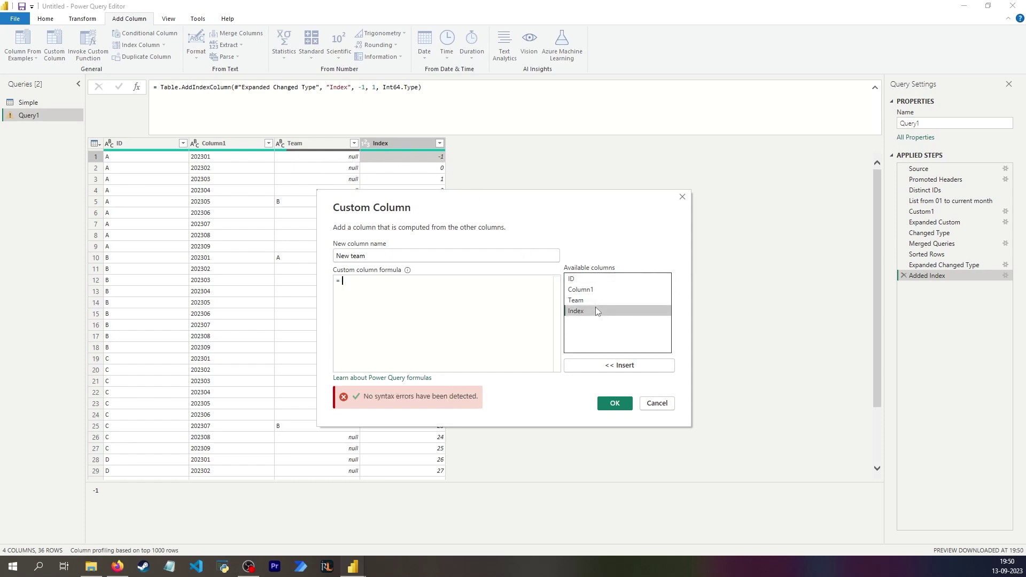
double_click(596, 310)
type("= -")
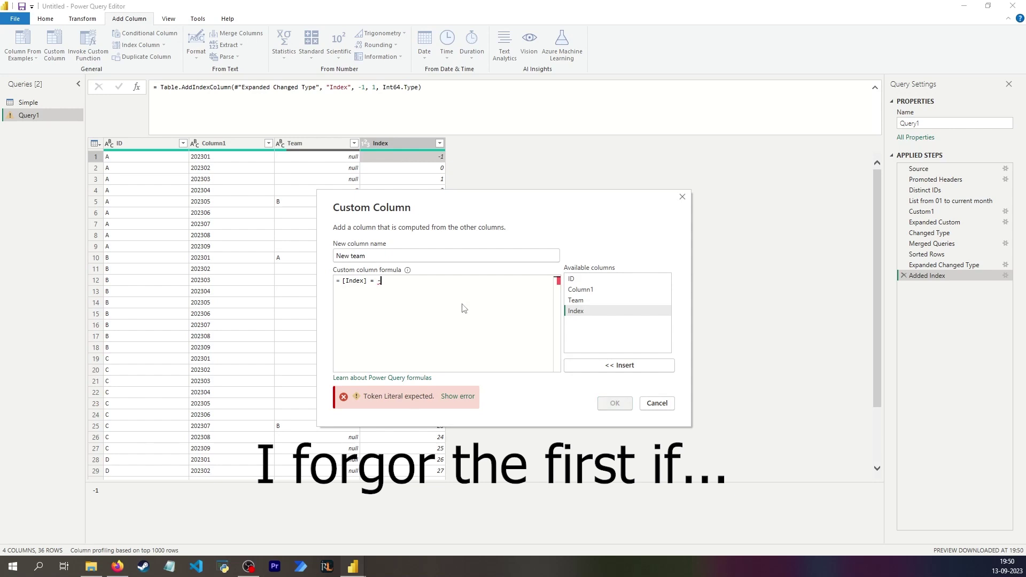
type("1 then")
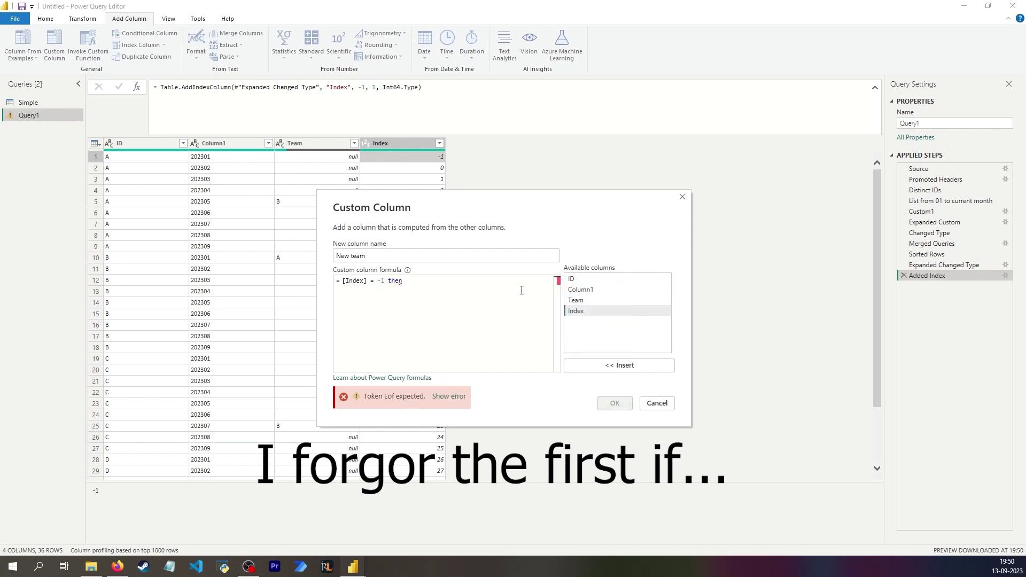
left_click(576, 300)
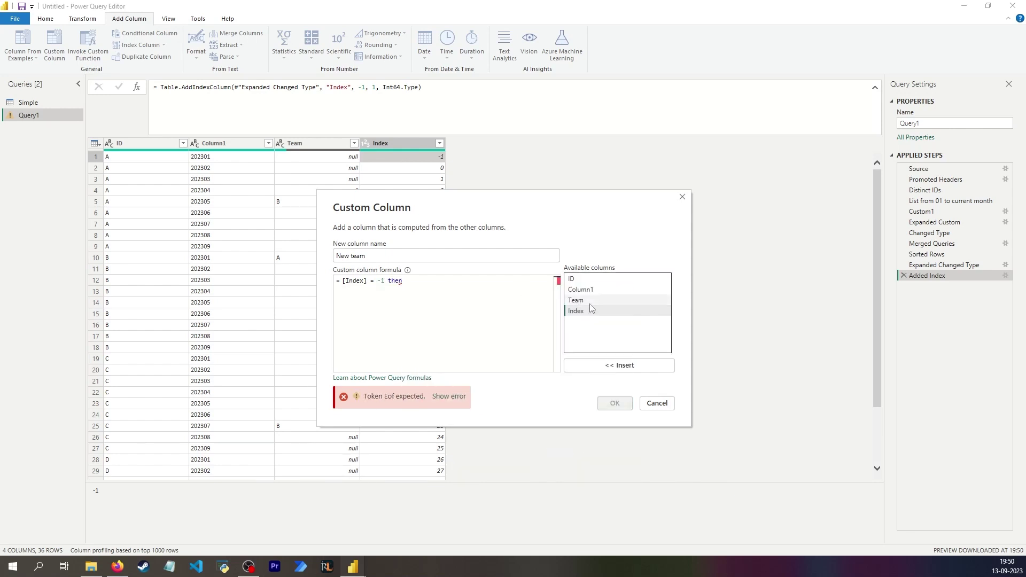
double_click(576, 300)
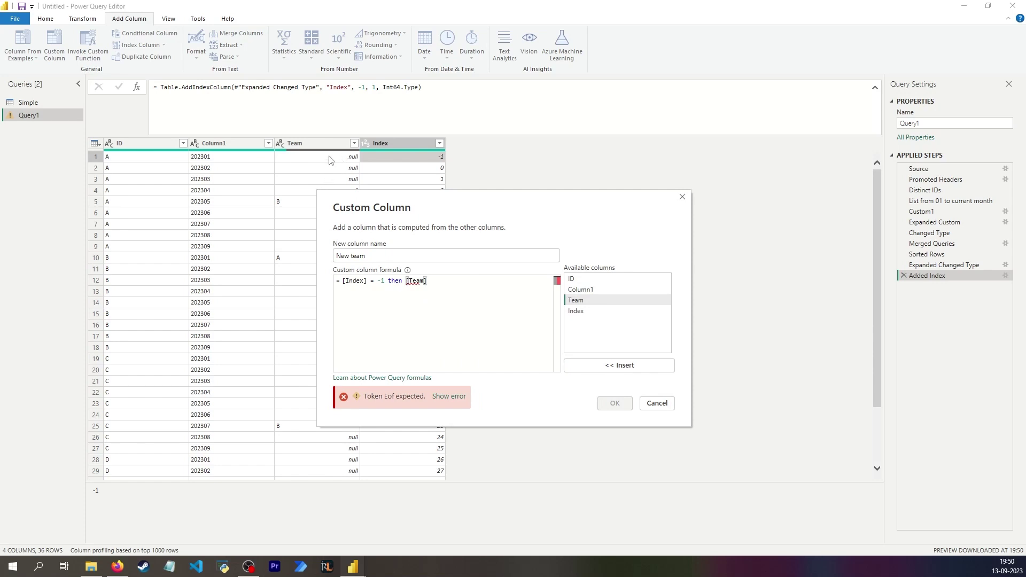
type("else")
key("Return")
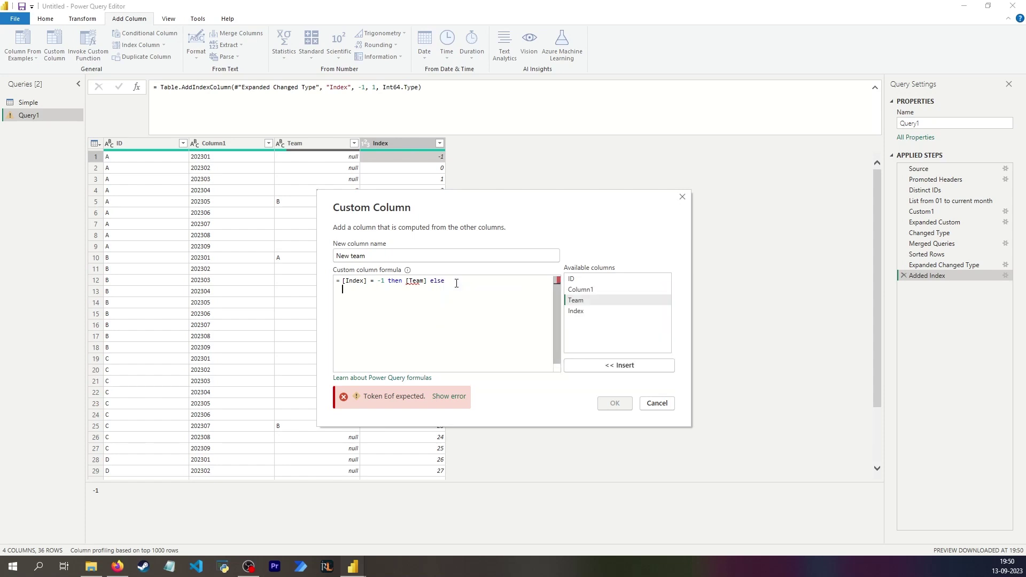
Add the second formula line, if [Team] <> null [Team] else, moving the dialog to keep the data rows in view.
type("if")
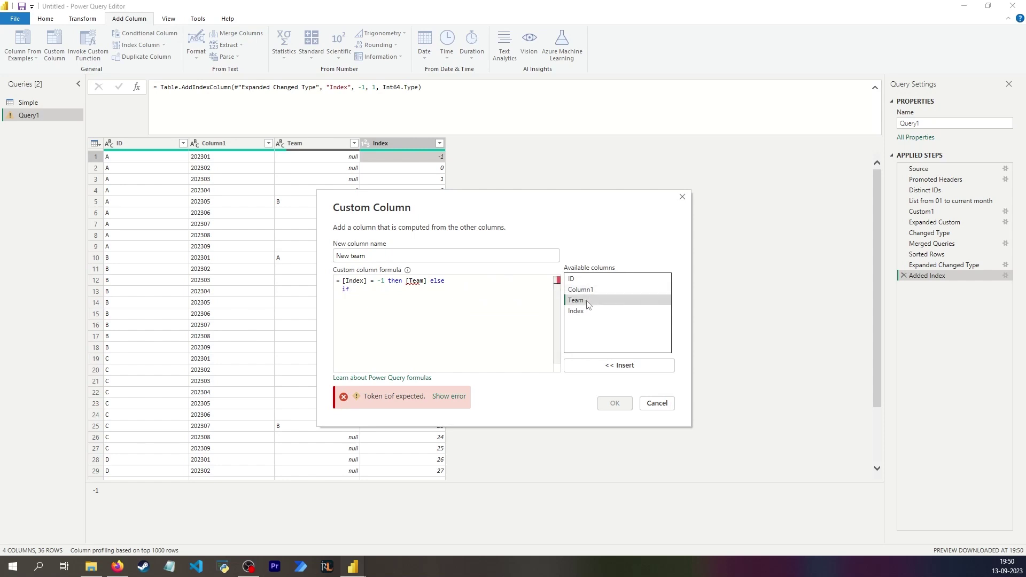
left_click_drag(386, 204, 413, 236)
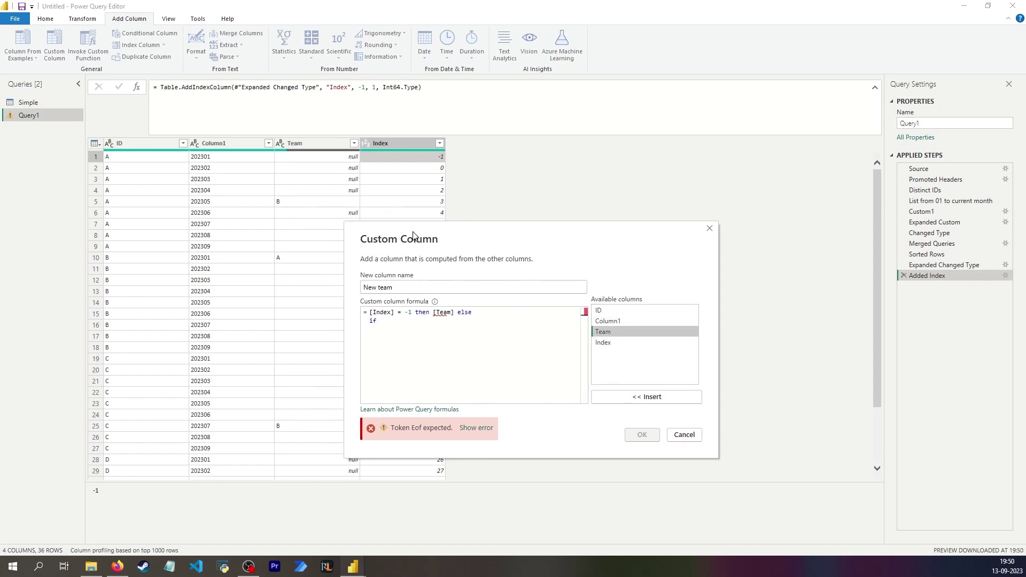
double_click(609, 332)
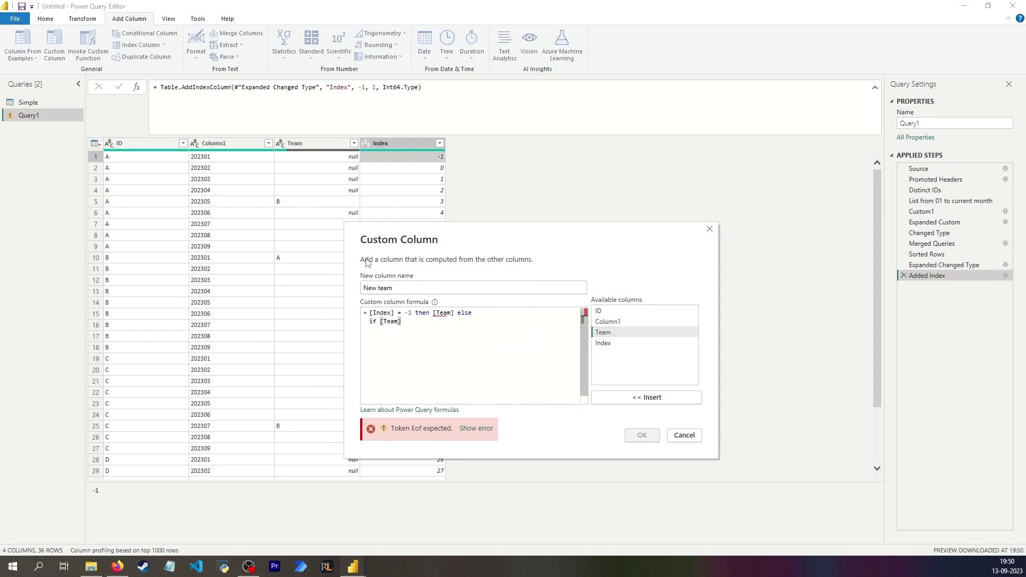
type(">")
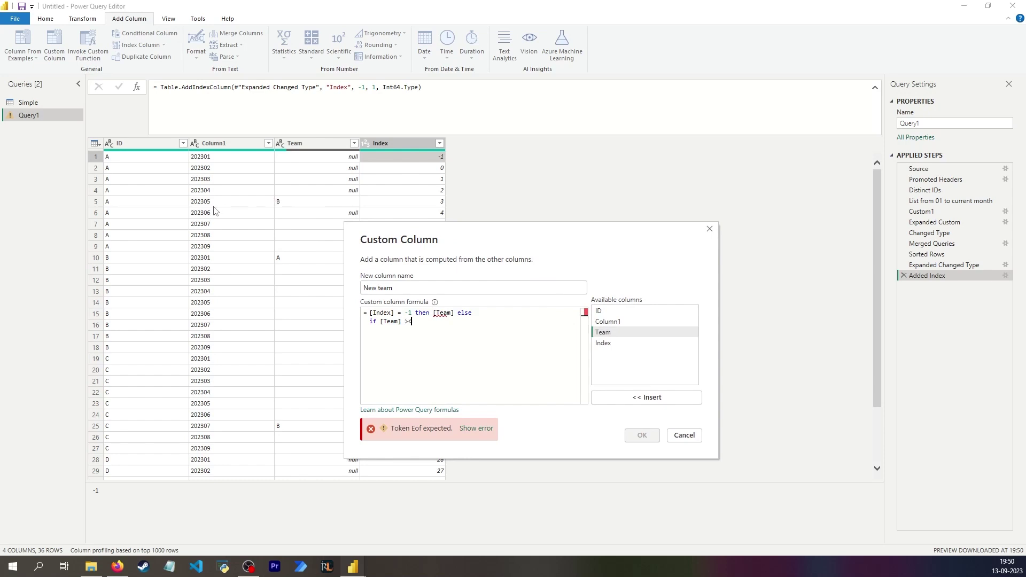
type(">")
type("null")
double_click(635, 332)
left_click_drag(445, 250, 527, 227)
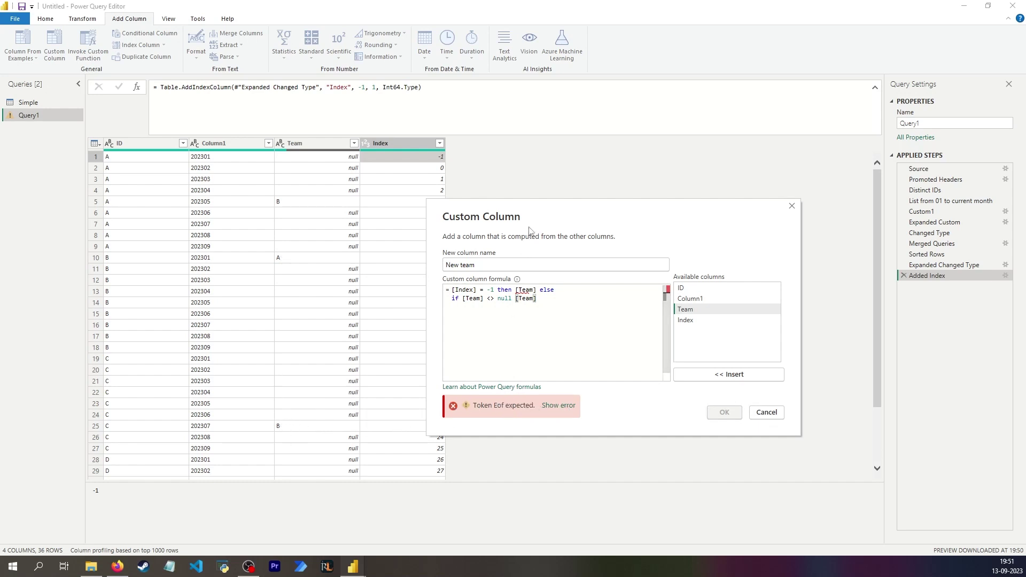
left_click_drag(531, 230, 490, 229)
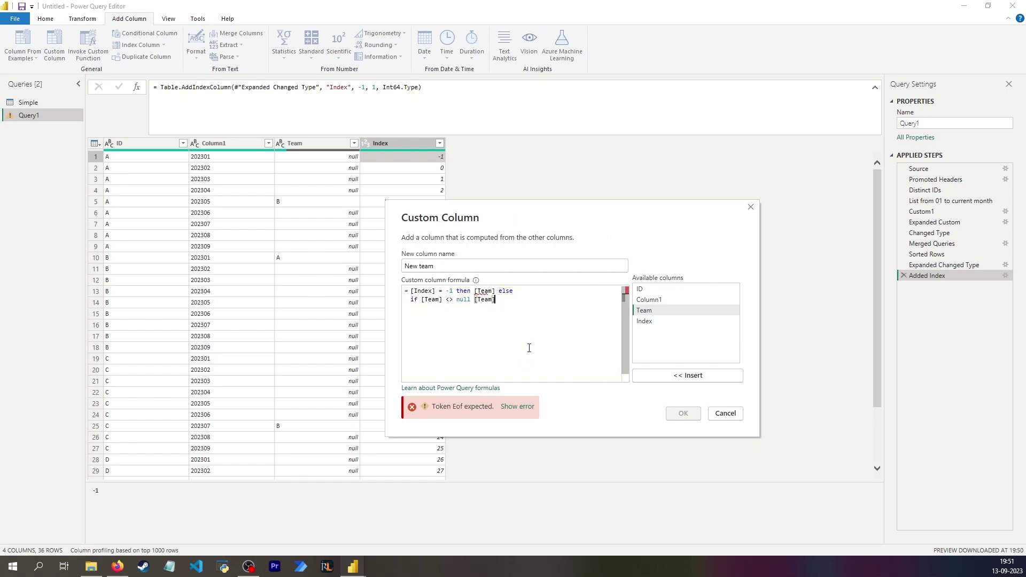
type("else   ")
Add a third condition comparing the ID with the previous row's: if [ID] = #"Added Index"[ID]{[Index]}.
type("if ")
type("[ID] = #\"Added Index")
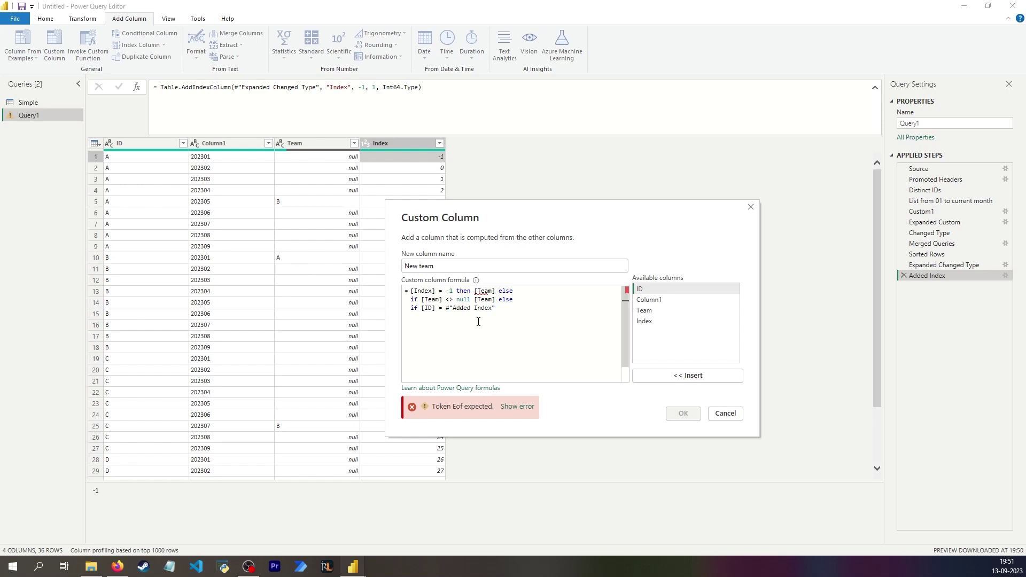
left_click(498, 309)
type("[ID")
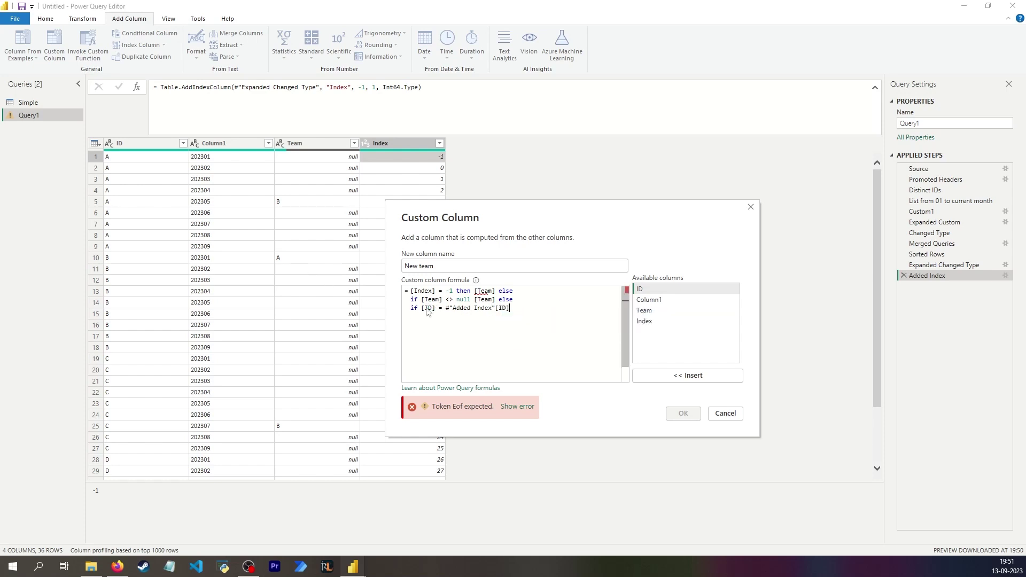
key("Tab")
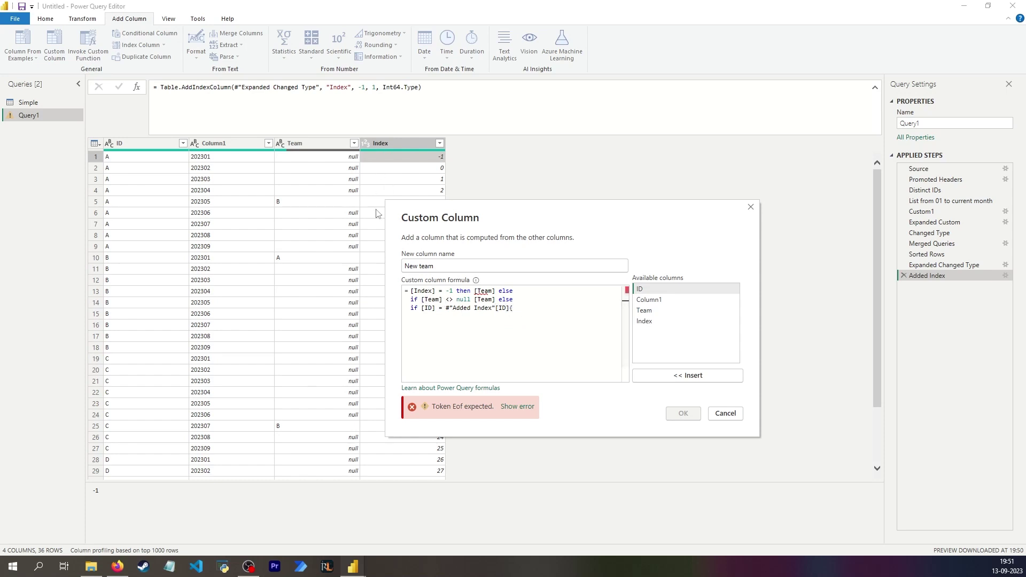
double_click(659, 323)
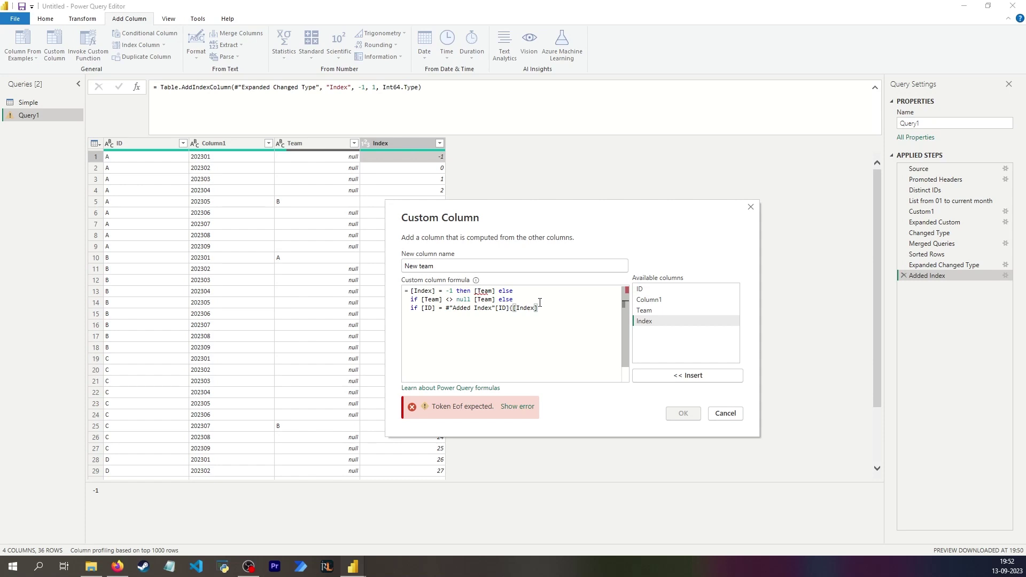
type("}")
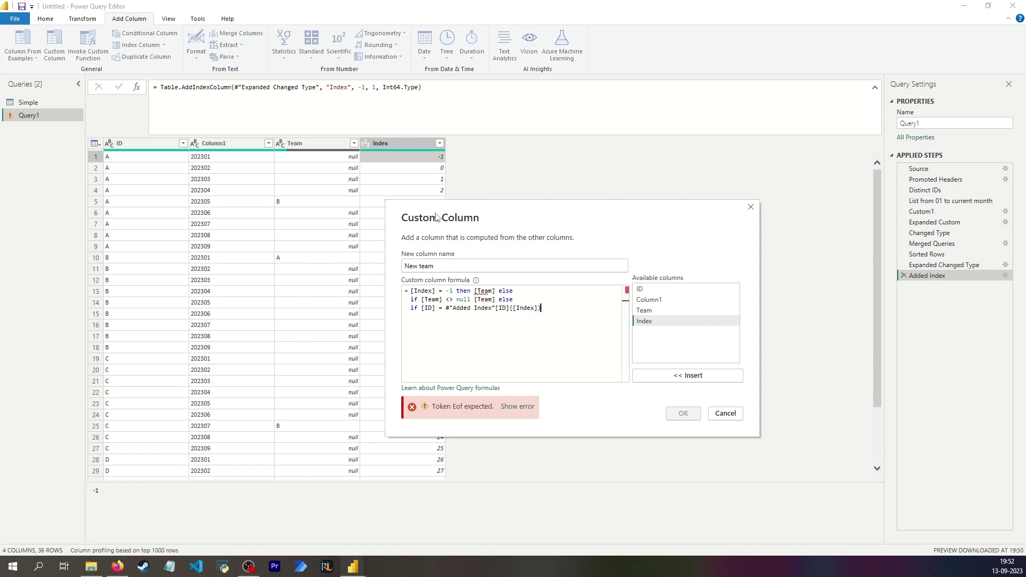
left_click_drag(433, 214, 447, 215)
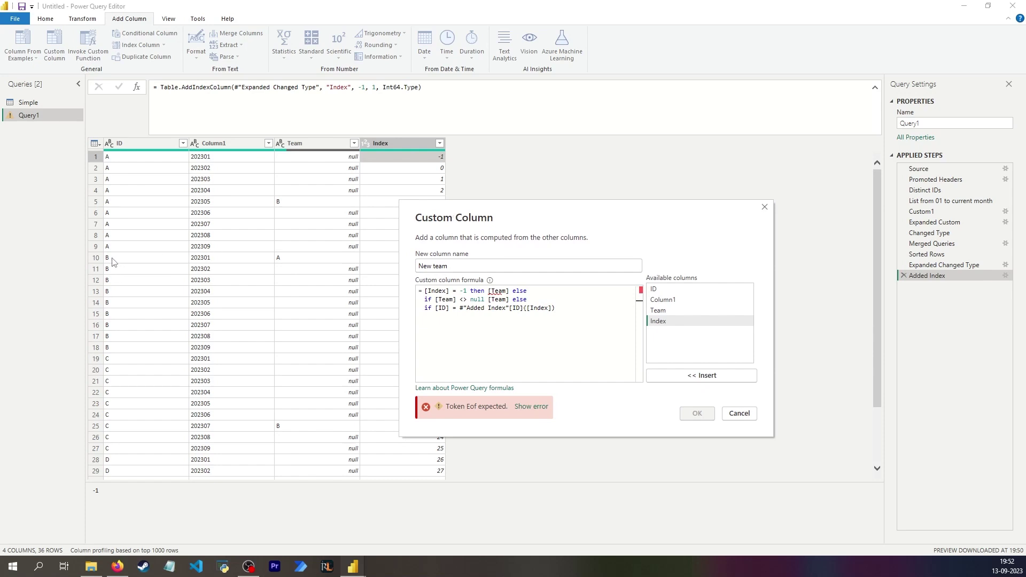
left_click(531, 346)
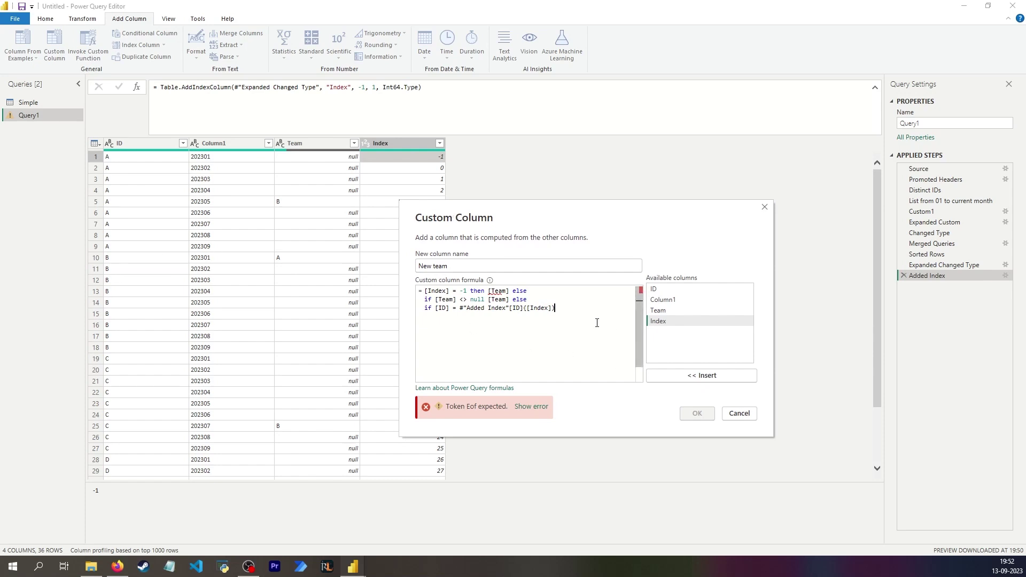
Complete the third condition so that it returns the previous row's team: then #"Added Index"[Team]{[Index]}.
type("then")
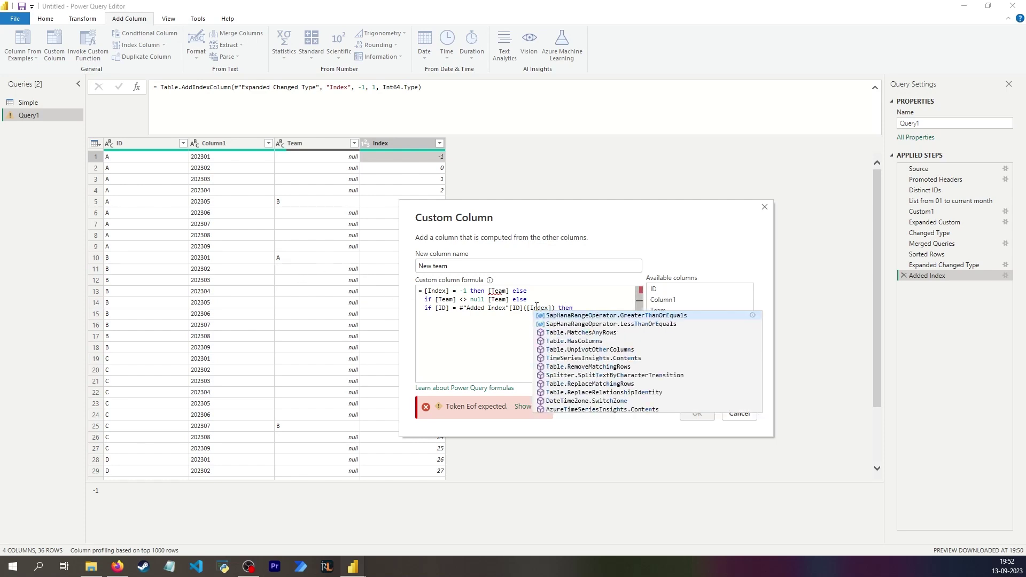
left_click_drag(467, 309, 555, 308)
key("ctrl+c")
left_click(599, 317)
key("ctrl+v")
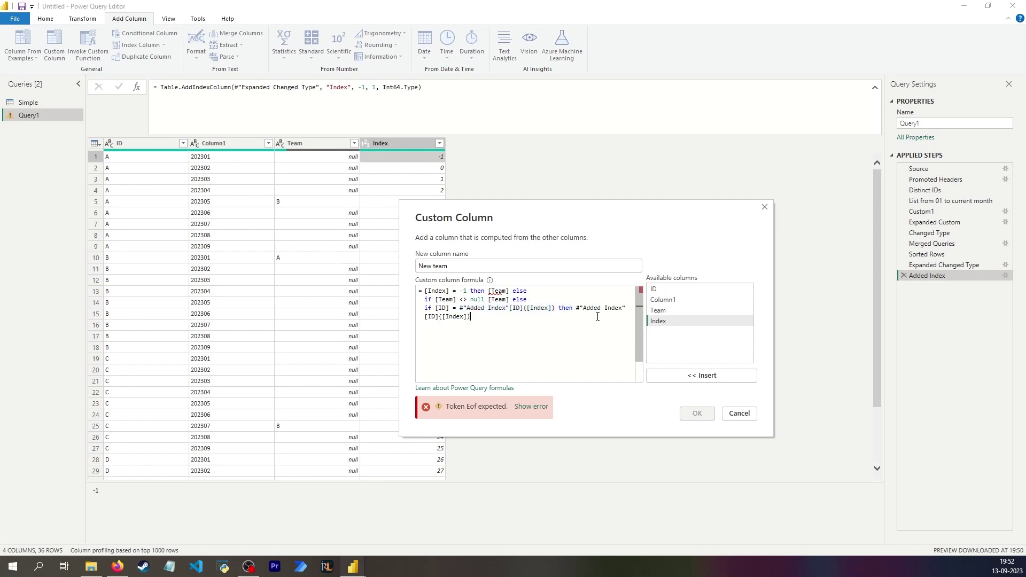
key("Home")
type("Team")
left_click(435, 298)
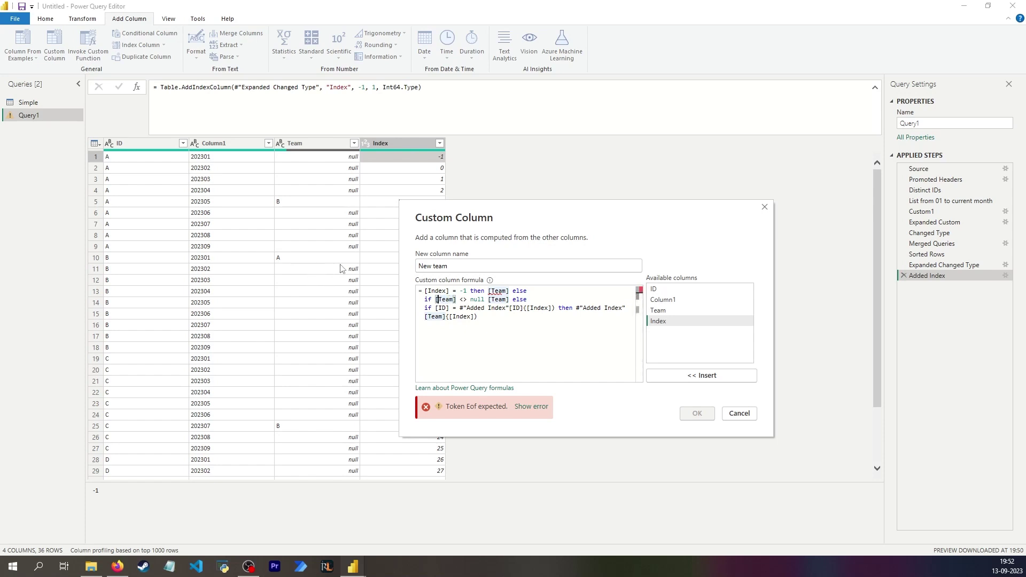
left_click_drag(477, 317, 428, 309)
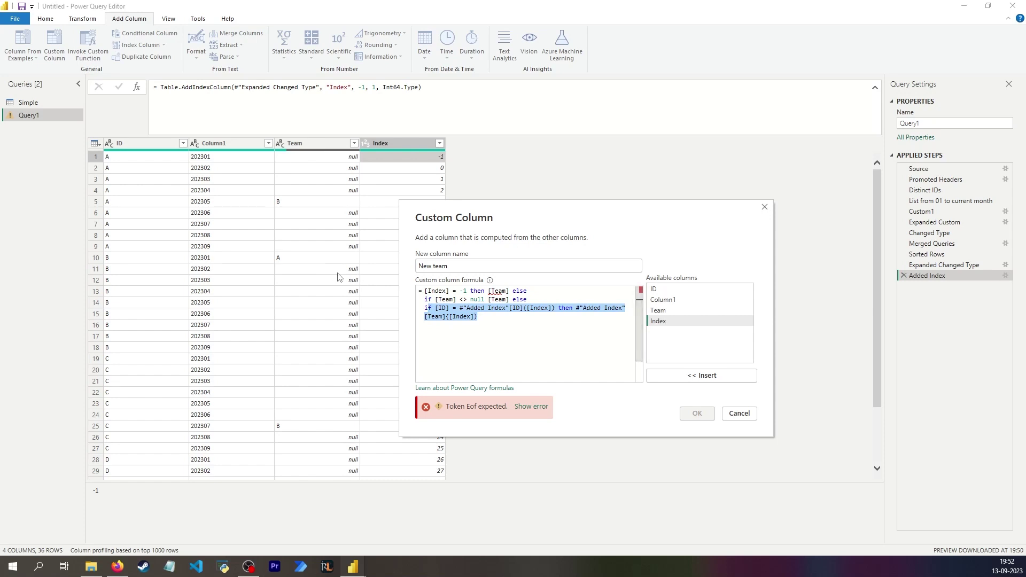
left_click(521, 327)
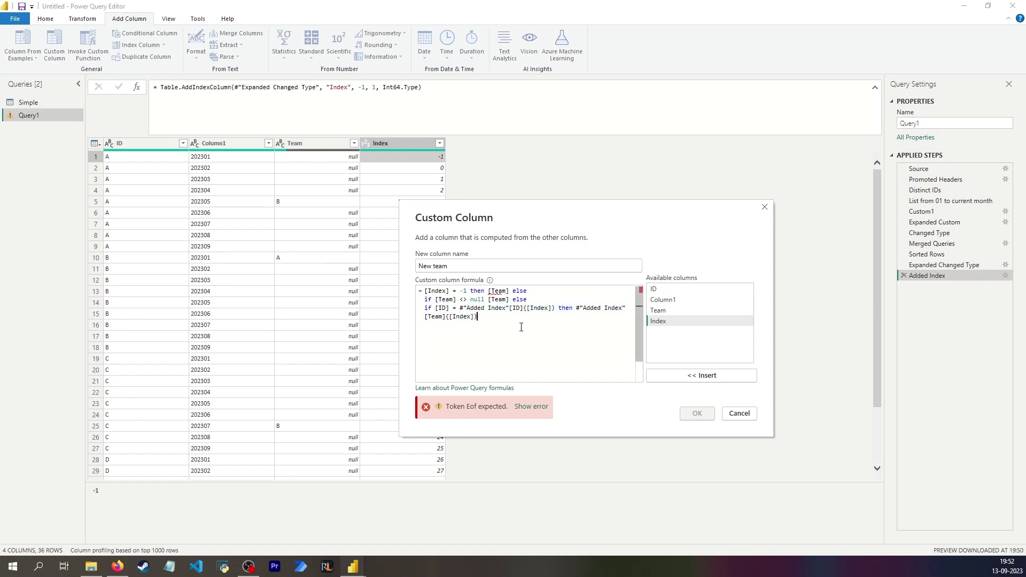
End the formula with else "New person", supply the first line's missing if and the second line's missing then, and create the column.
left_click_drag(461, 217, 534, 216)
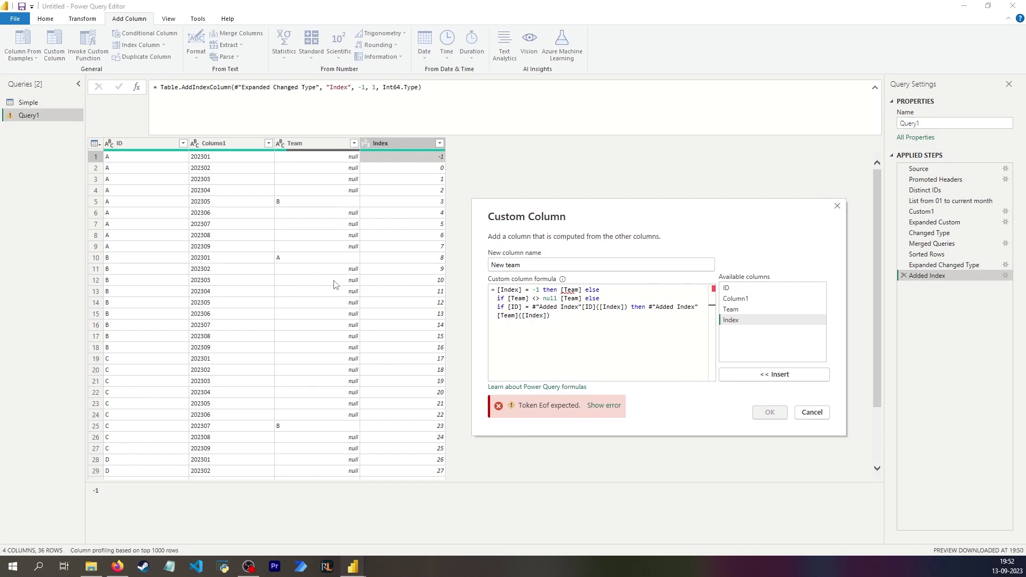
key("shift+Home")
key("End")
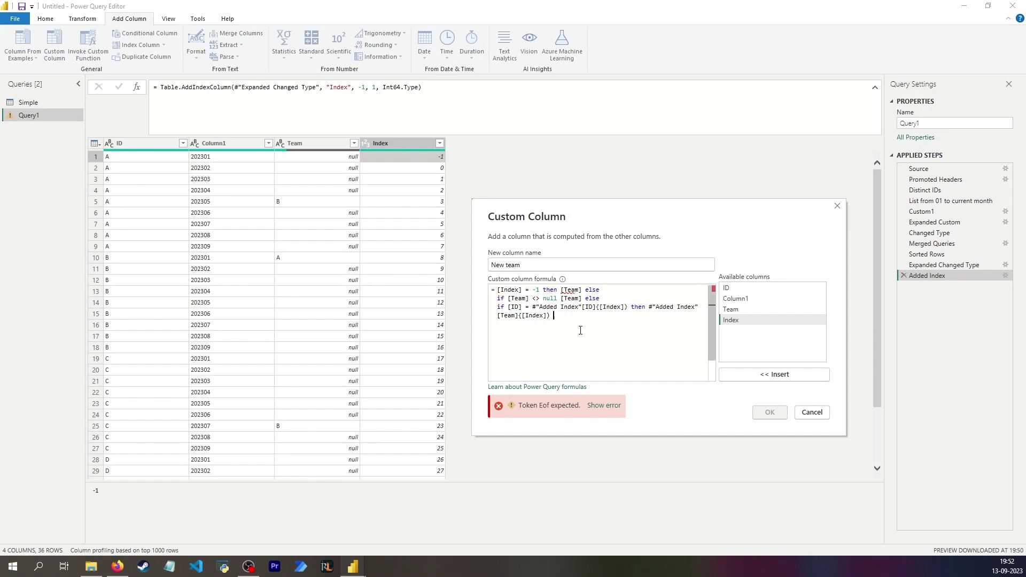
type("else")
left_click_drag(599, 290, 554, 298)
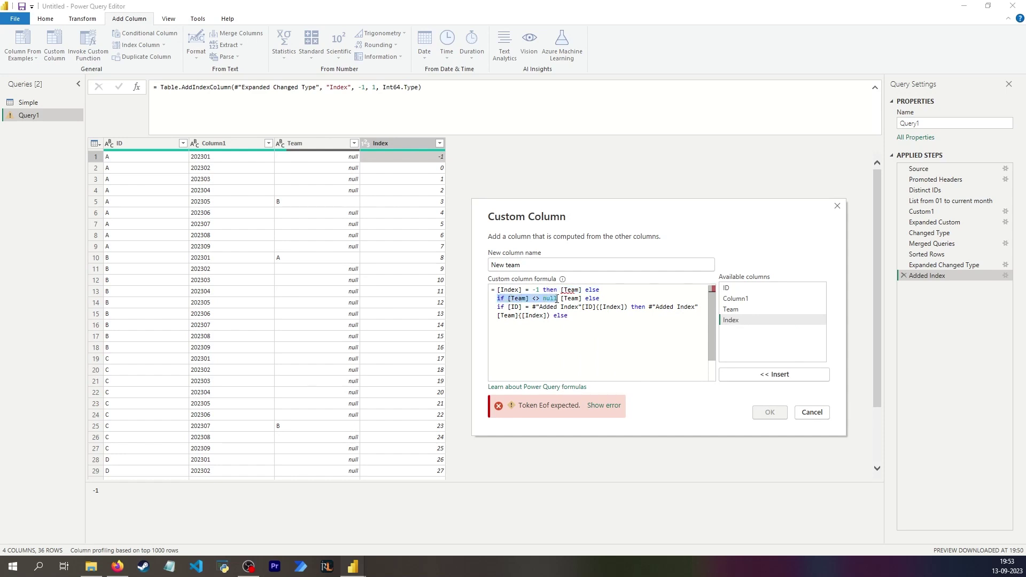
left_click(492, 335)
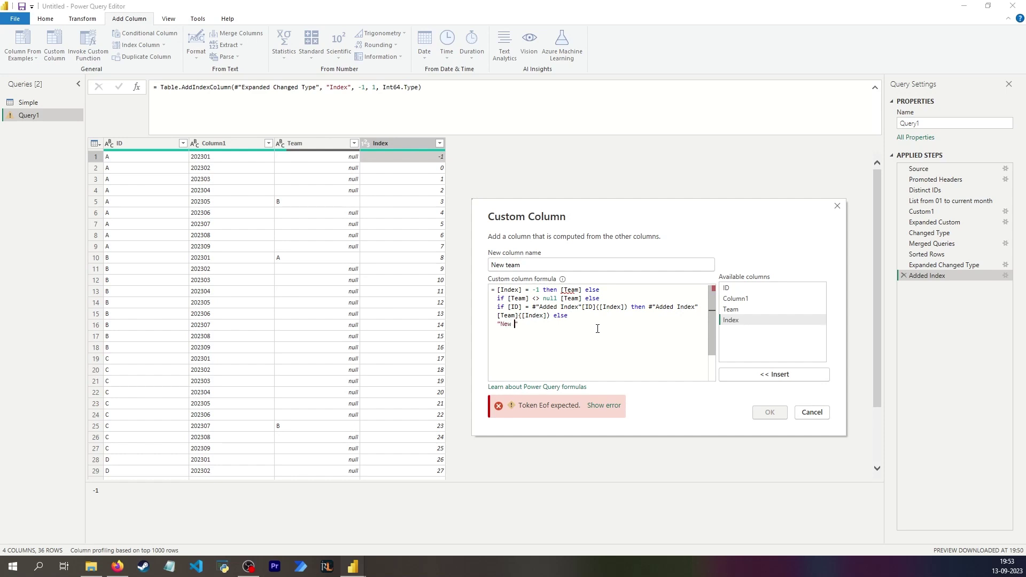
type("person")
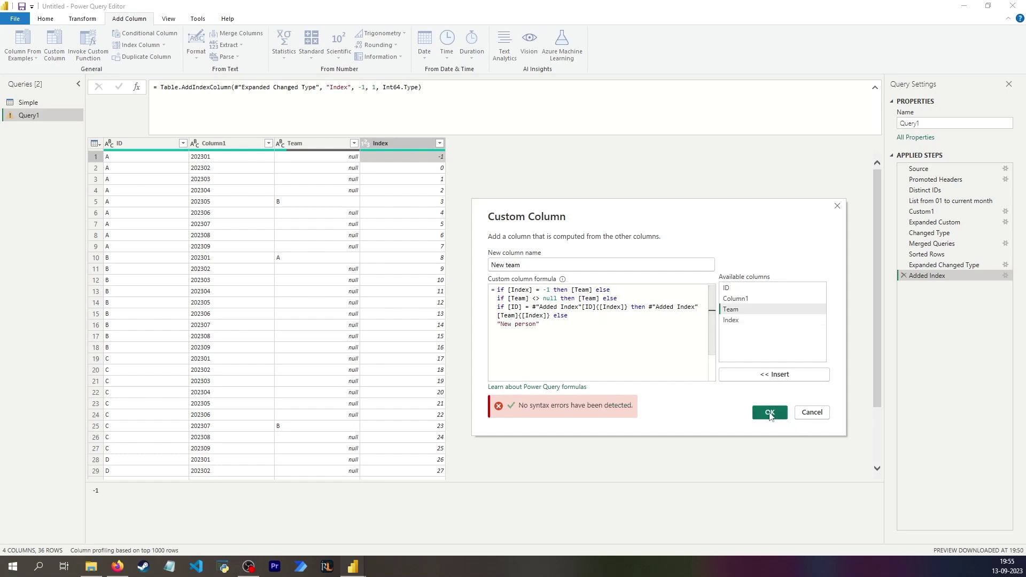
left_click(769, 413)
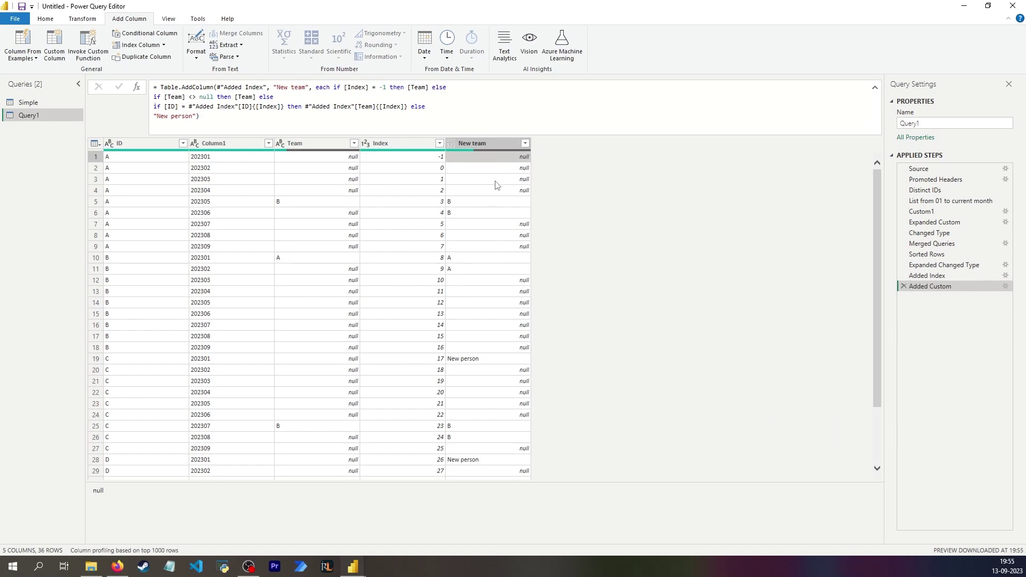
Compare the New team values with the Team column, checking rows with a team, the rows after them and each ID's first row.
left_click(479, 169)
left_click(332, 168)
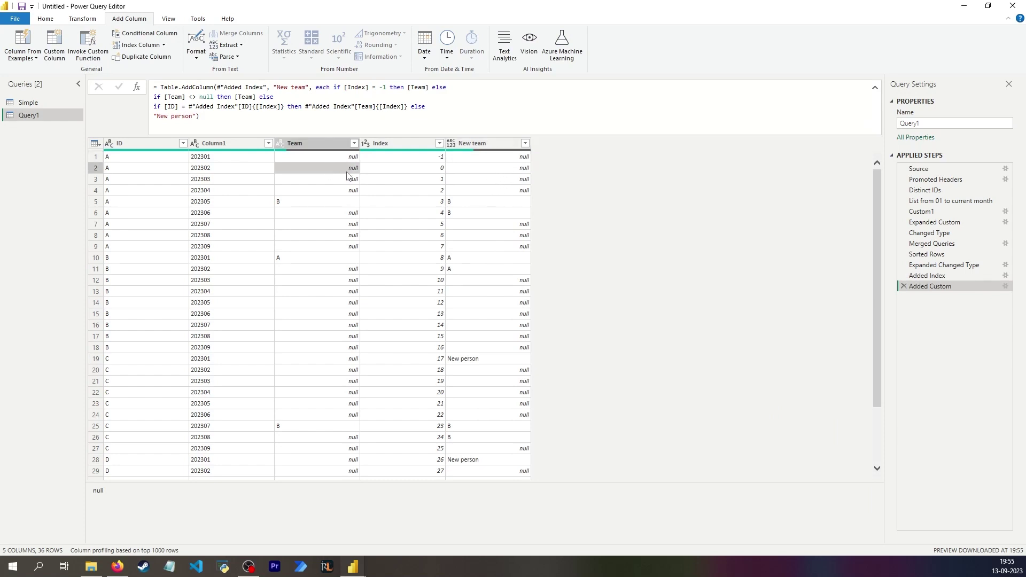
left_click(345, 158)
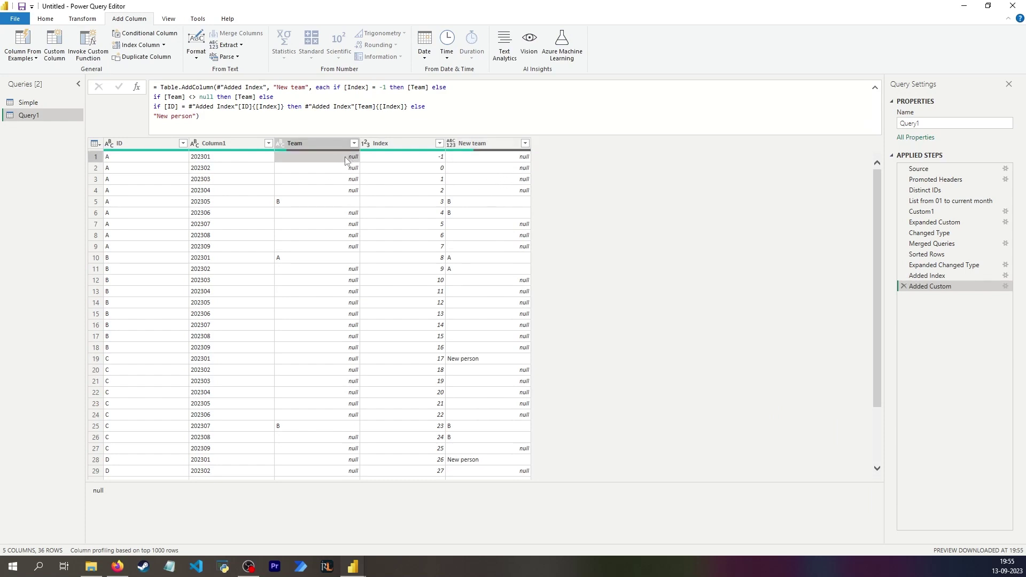
left_click(464, 203)
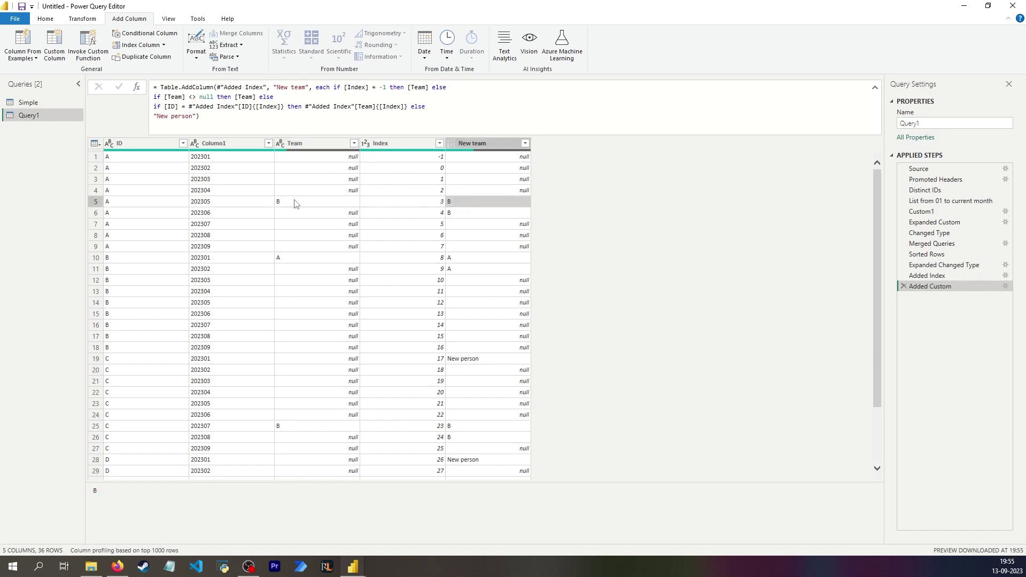
left_click(463, 217)
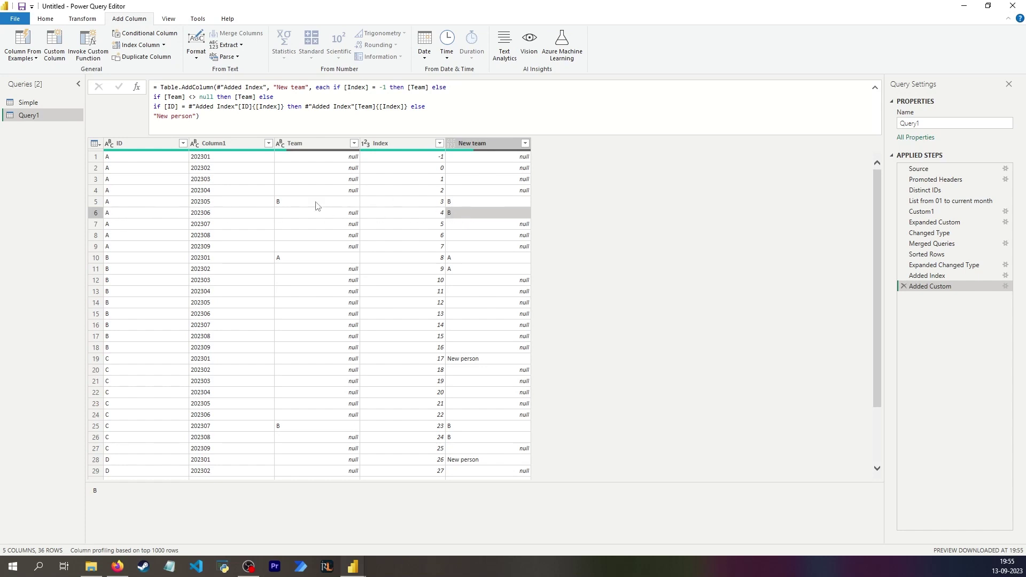
left_click(461, 259)
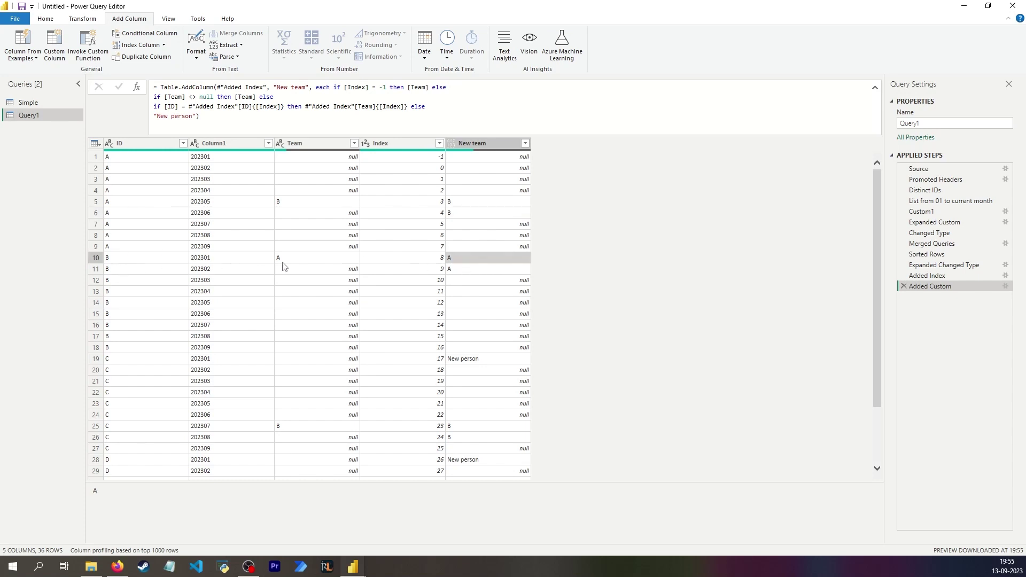
left_click(459, 270)
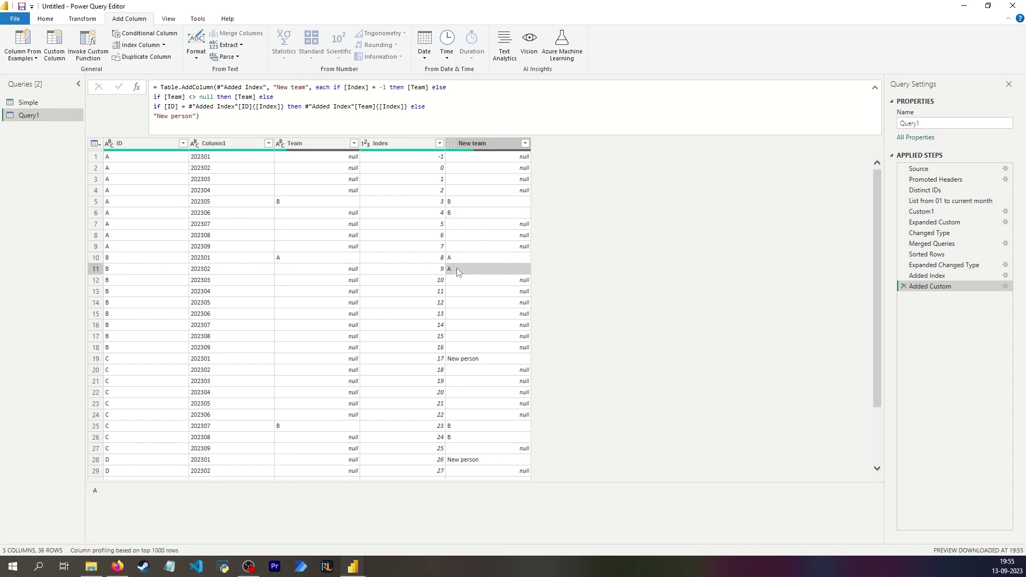
left_click(485, 359)
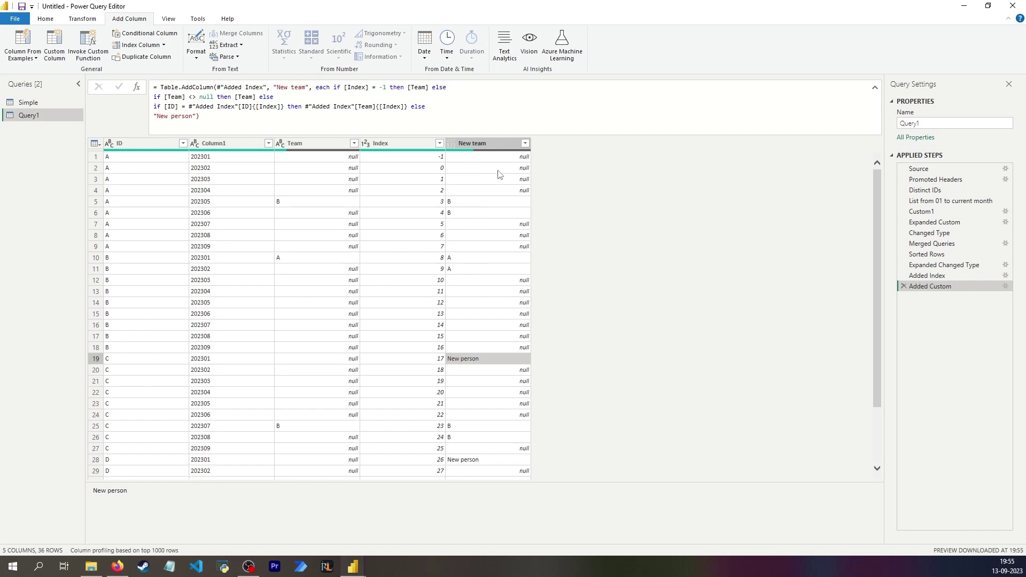
left_click(474, 203)
left_click(474, 258)
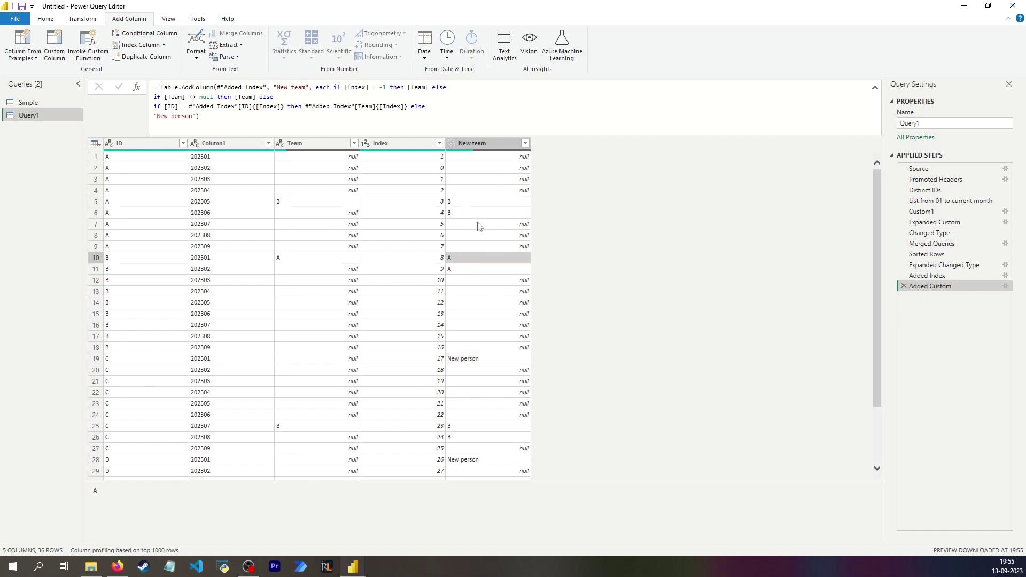
left_click(460, 213)
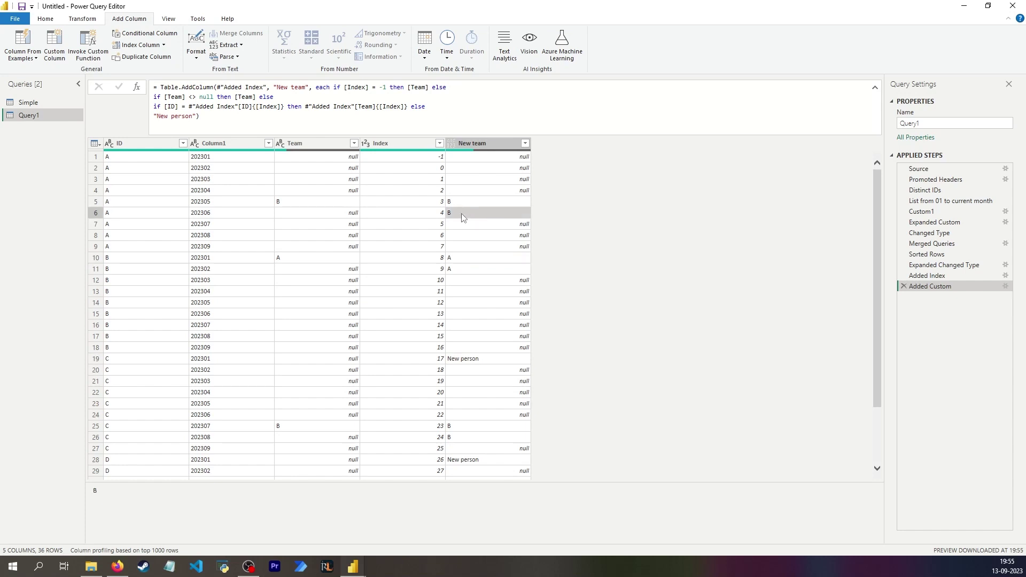
left_click(471, 259)
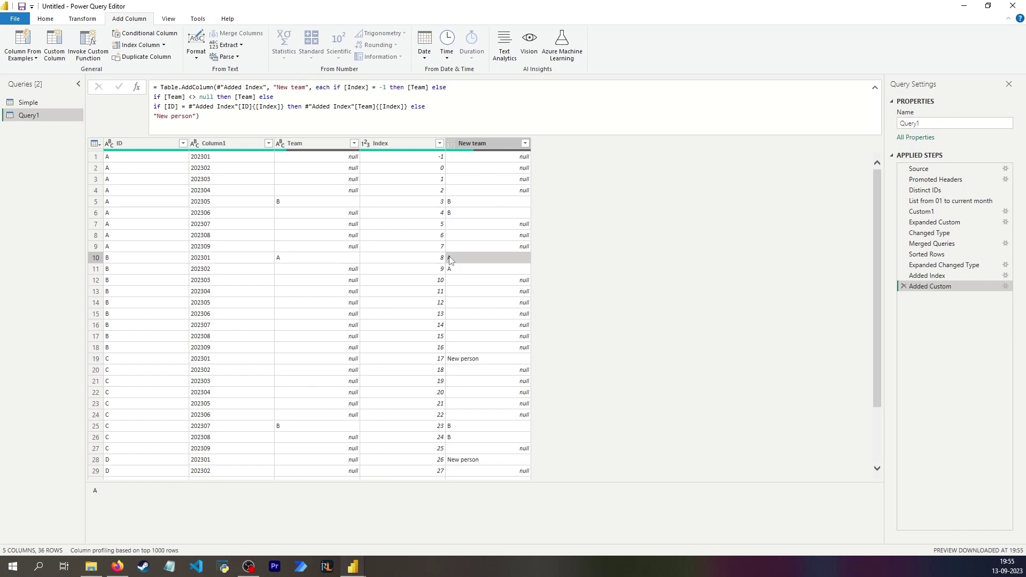
left_click(463, 270)
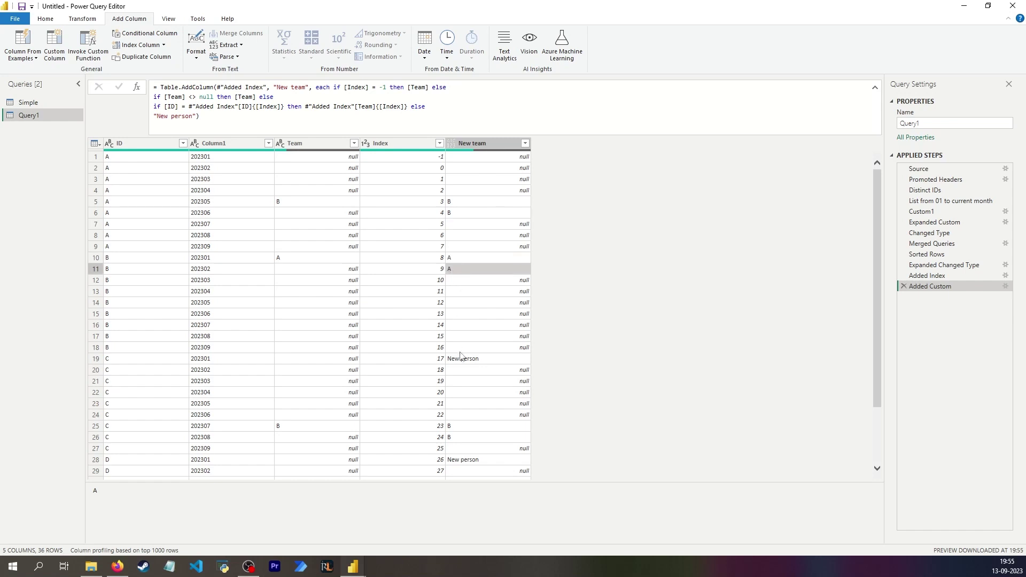
left_click(477, 359)
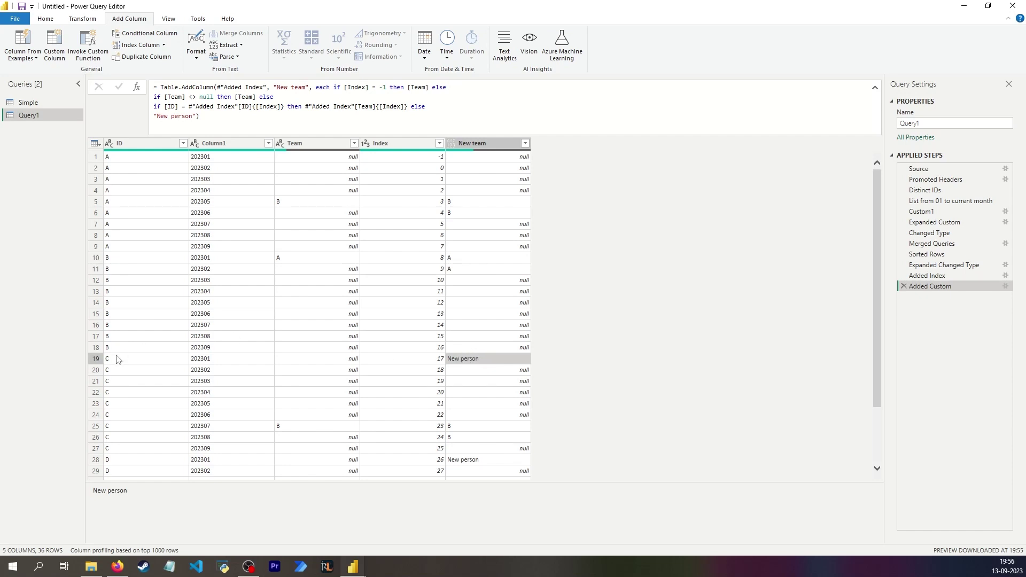
scroll(178, 357, "down", 3)
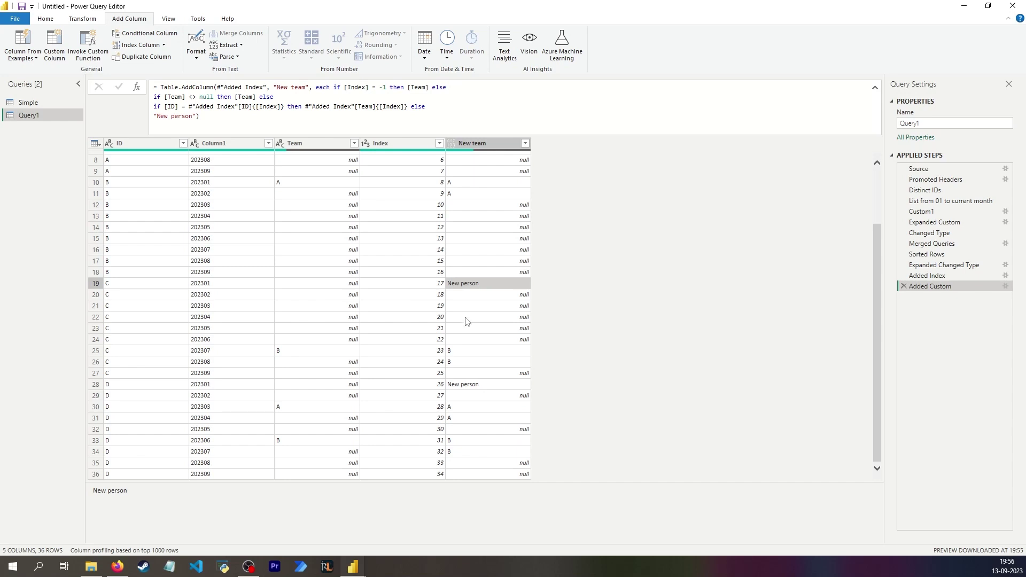
Fill the New team column down and check the filled rows for each ID.
scroll(505, 251, "up", 3)
right_click(484, 144)
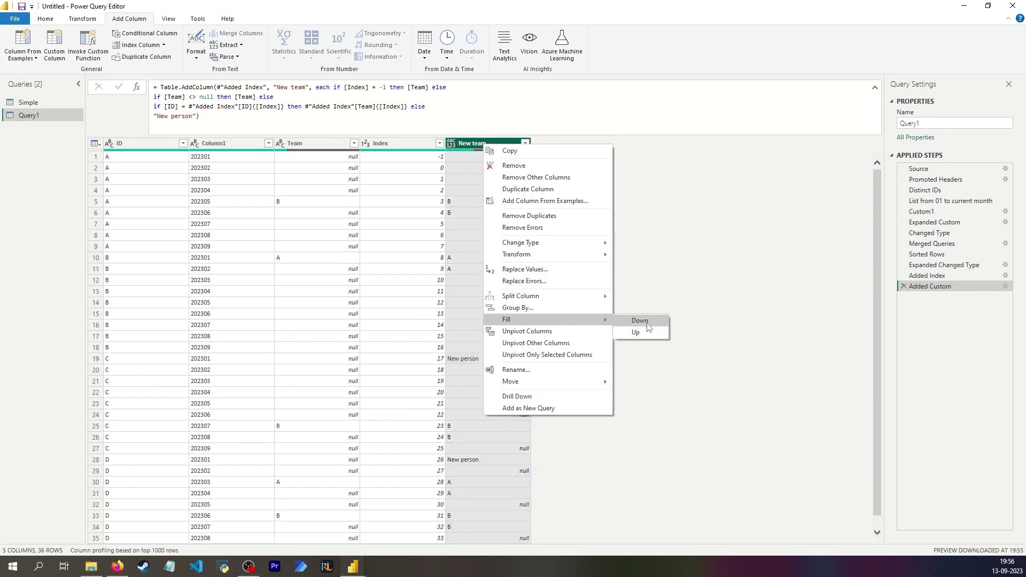
left_click(654, 318)
scroll(481, 348, "down", 1)
left_click(475, 348)
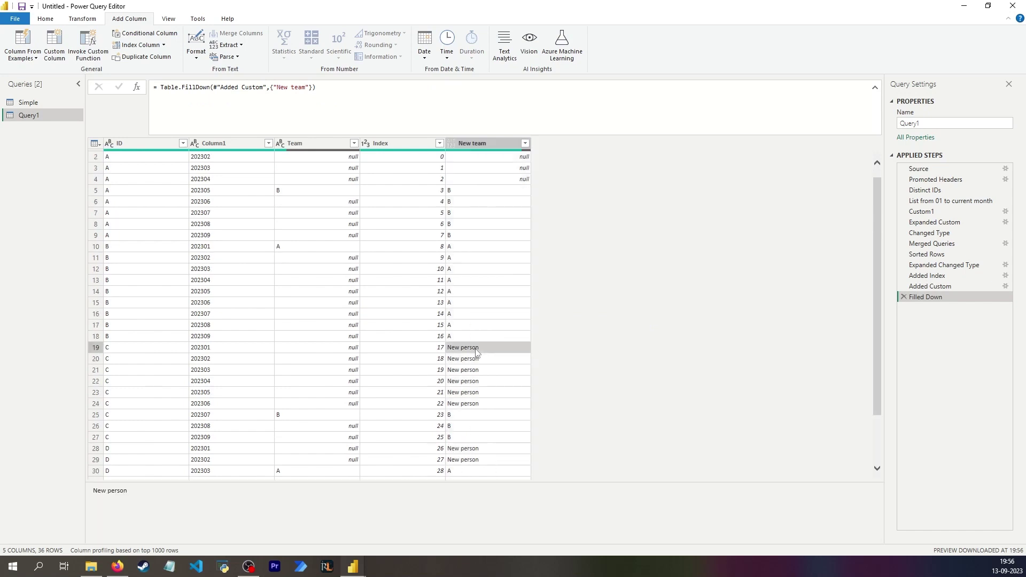
scroll(507, 392, "down", 2)
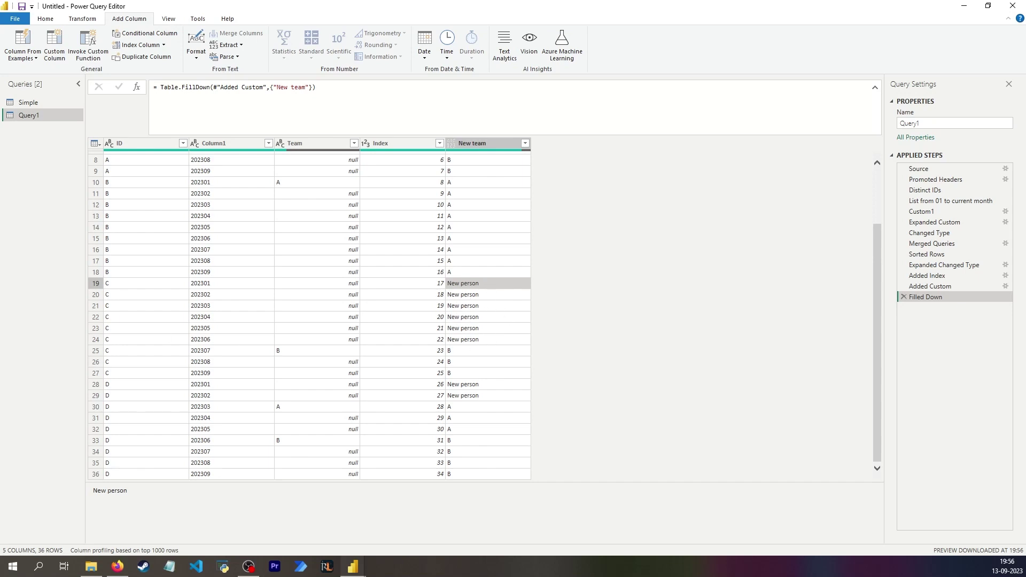
left_click(492, 309)
scroll(480, 256, "up", 3)
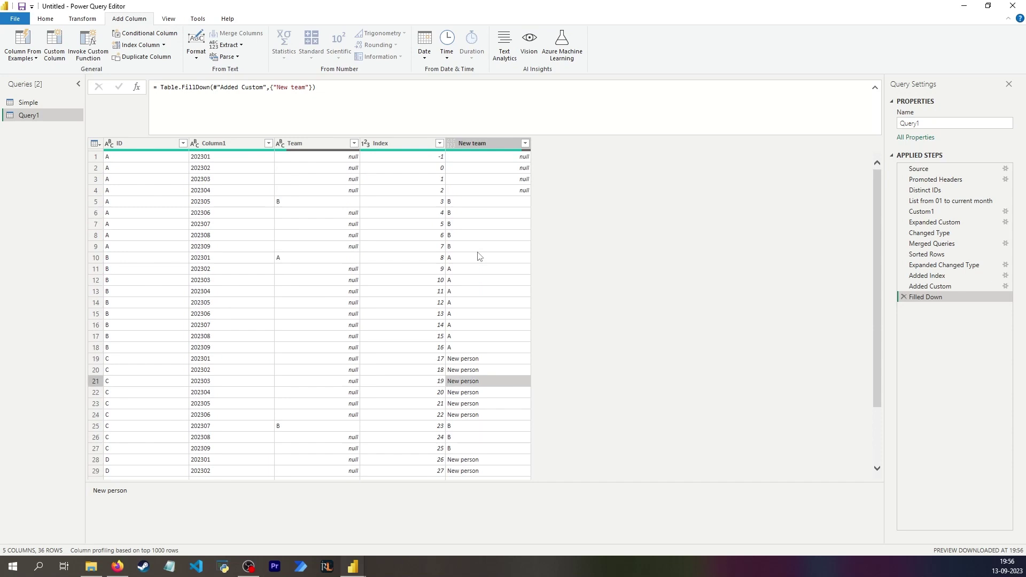
Replace "New person" with null in the New team column and check the rows of each ID.
left_click(470, 143)
left_click(82, 19)
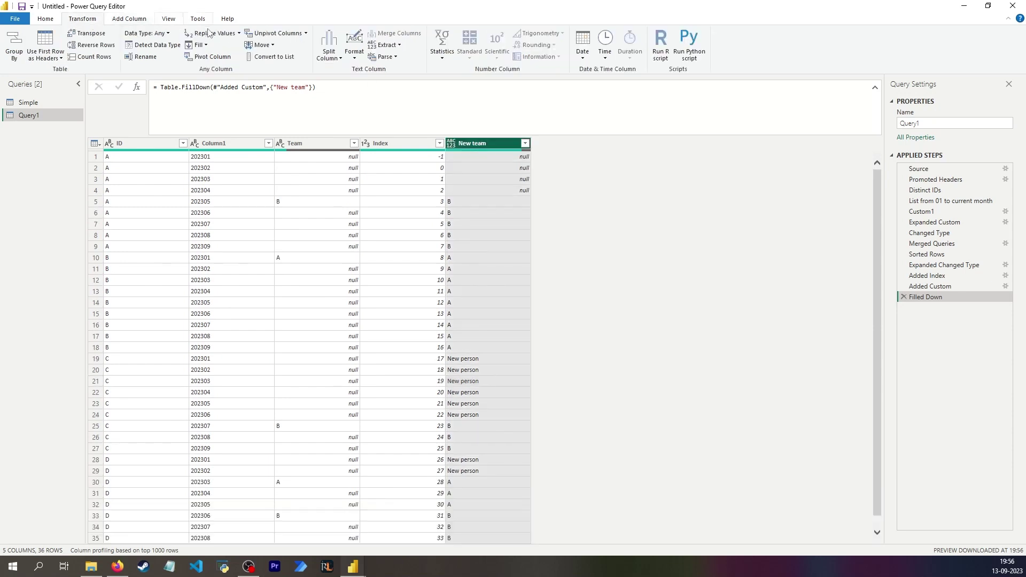
left_click(209, 33)
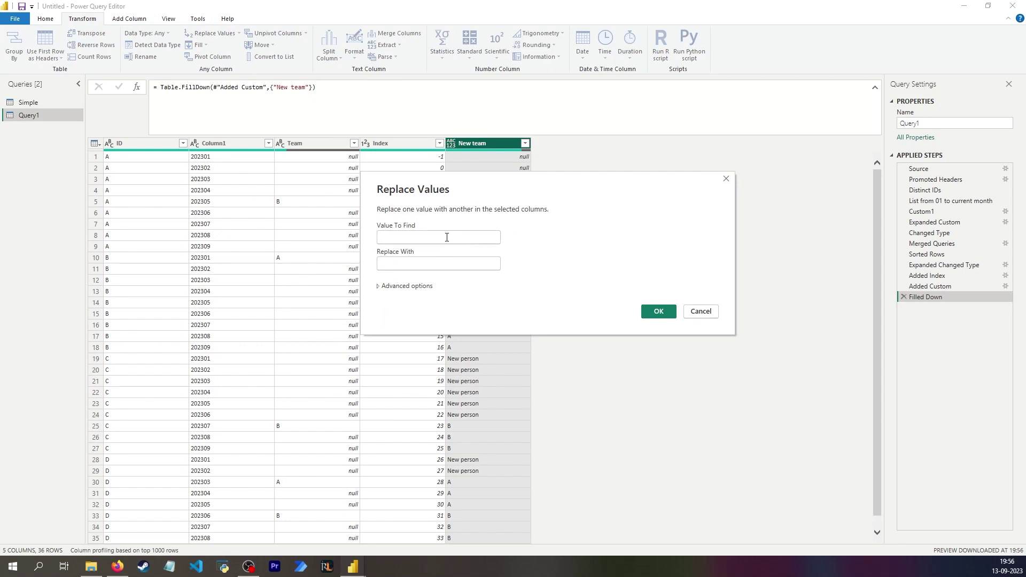
left_click(447, 237)
type("New person")
key("Tab")
type("null")
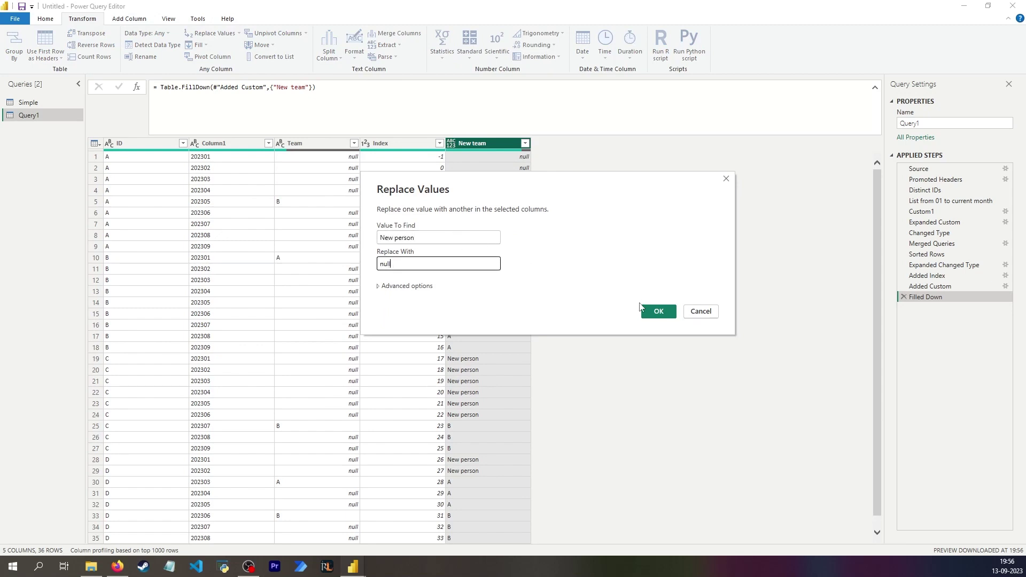
left_click(655, 311)
scroll(484, 203, "down", 1)
scroll(472, 195, "up", 1)
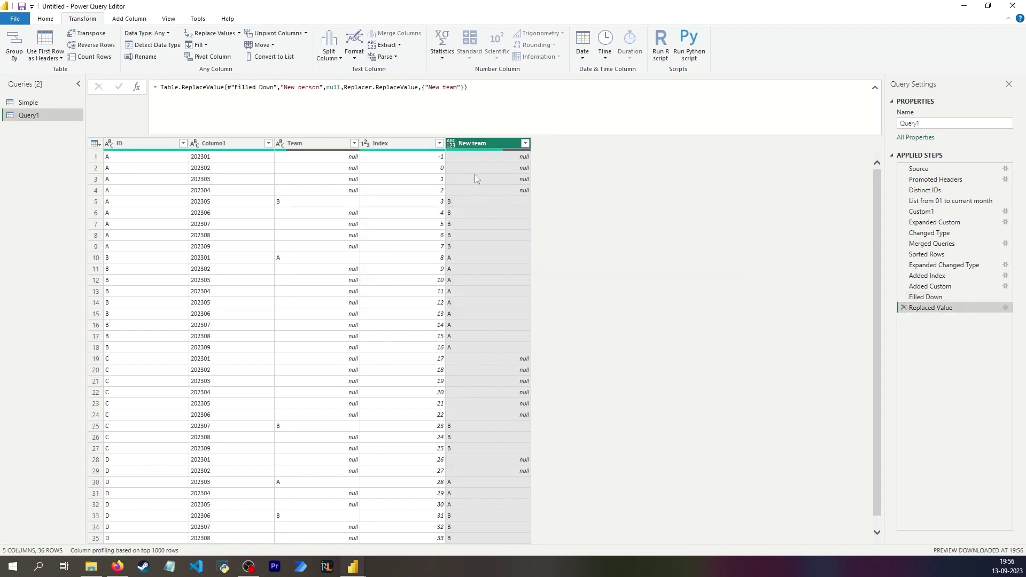
left_click(475, 168)
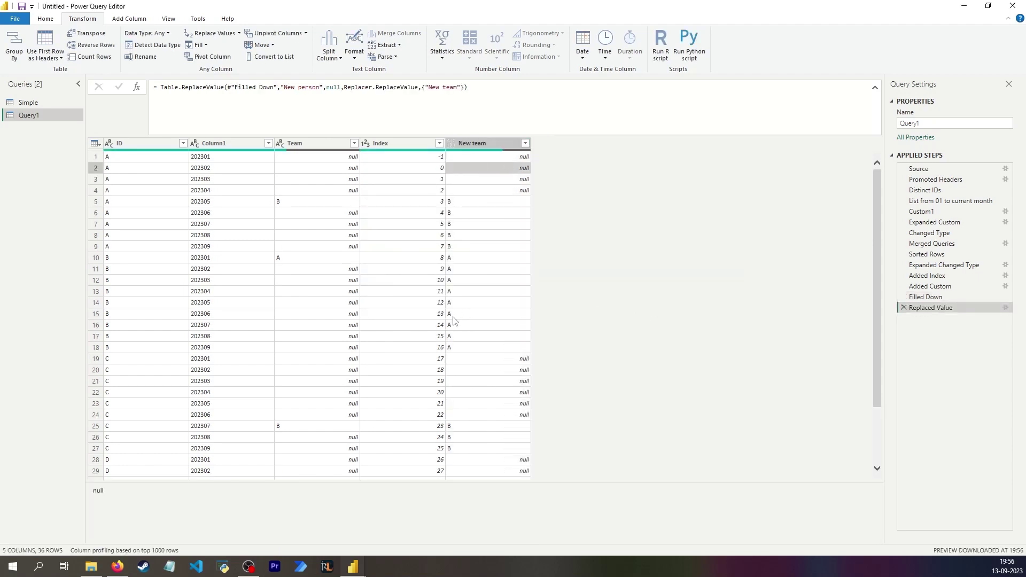
scroll(454, 318, "down", 3)
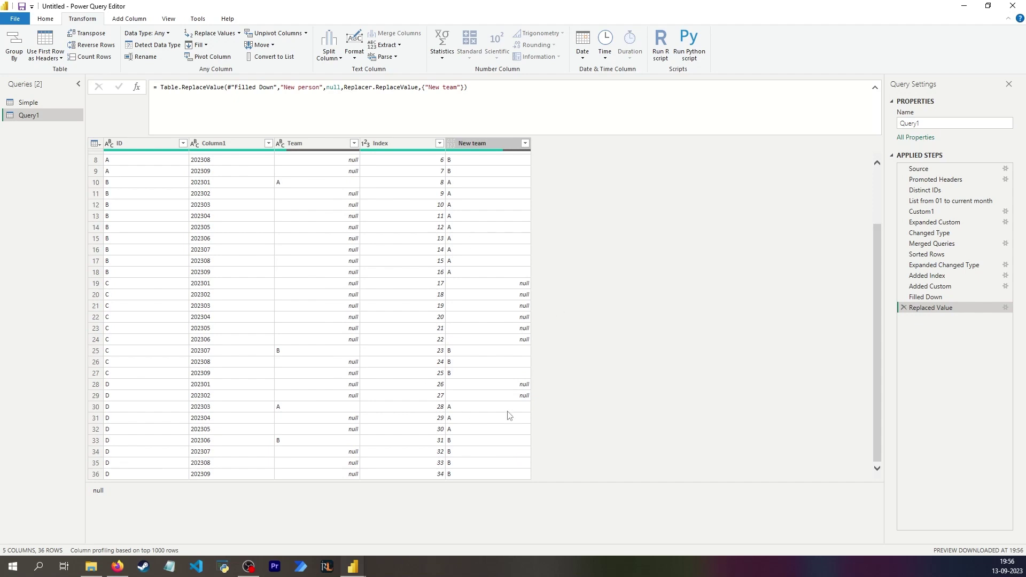
left_click(484, 408)
left_click(492, 386)
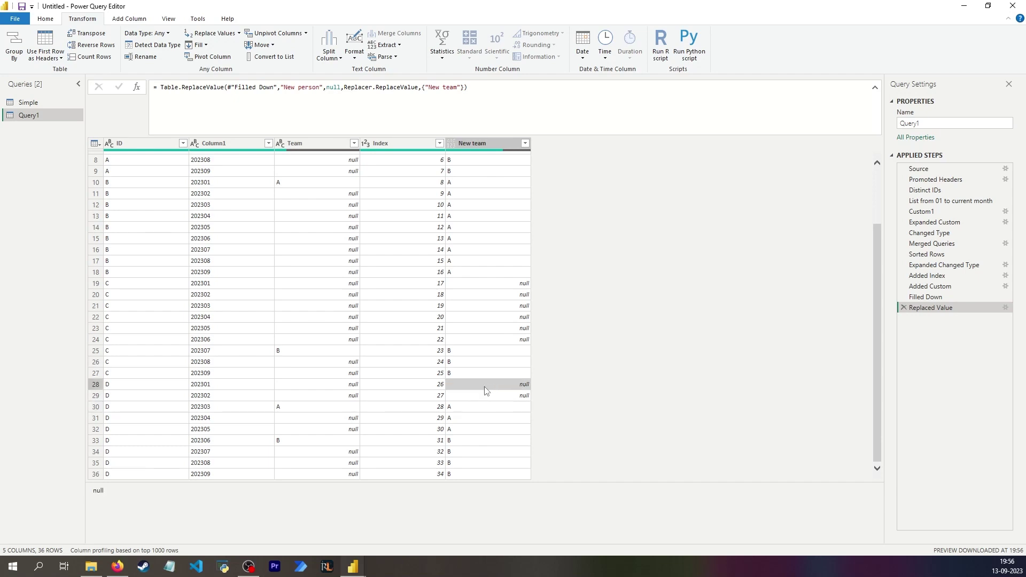
Examine the null New team rows at the start of IDs A, C and D together with their months.
left_click(514, 396)
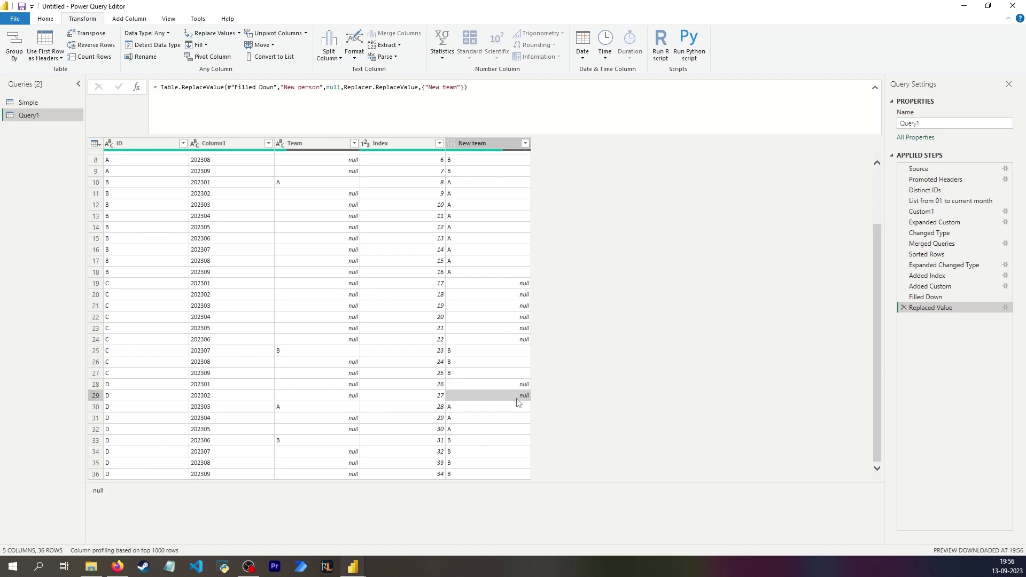
left_click(508, 294)
left_click(505, 320)
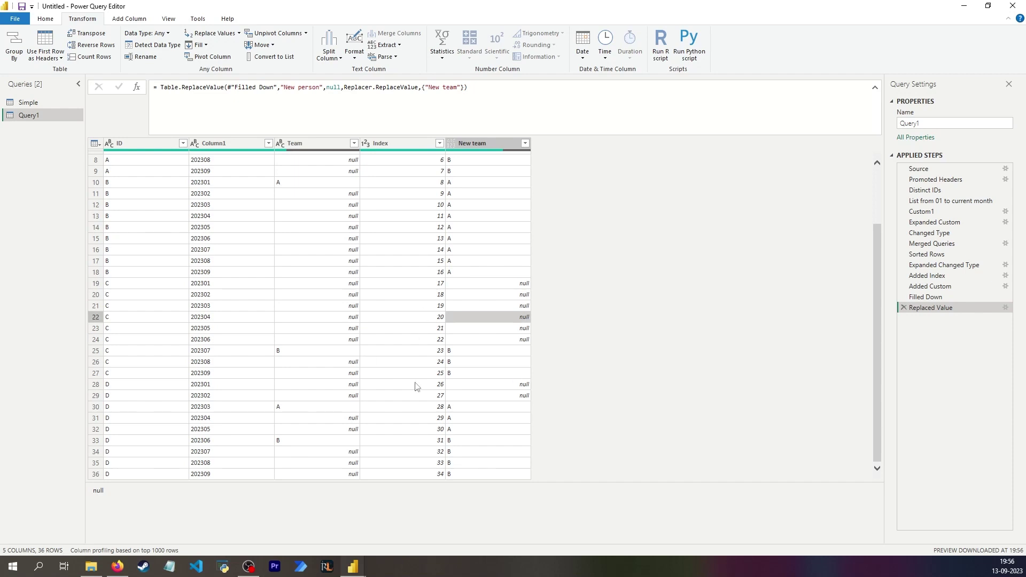
left_click(142, 293)
left_click(149, 286)
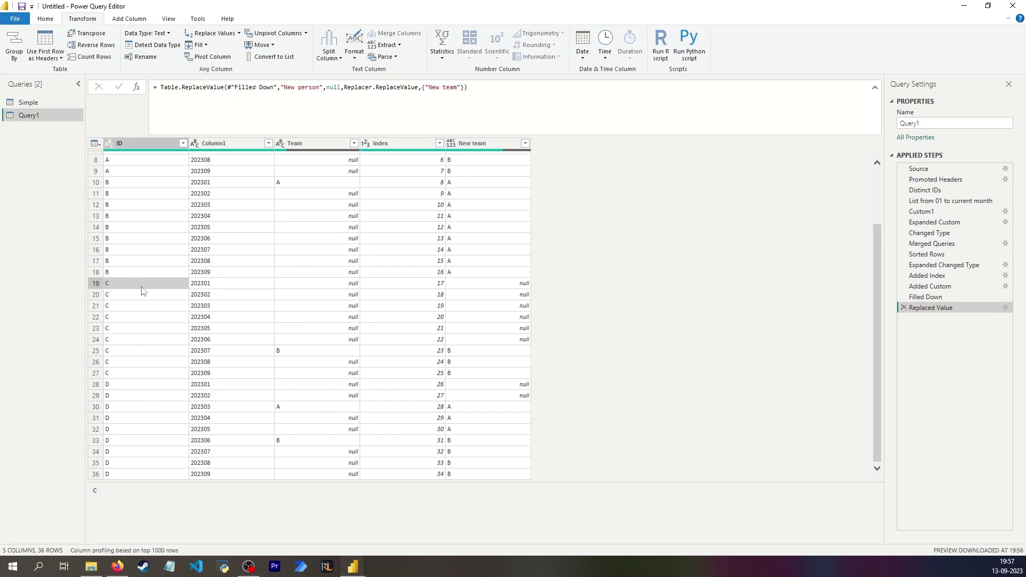
left_click(207, 288)
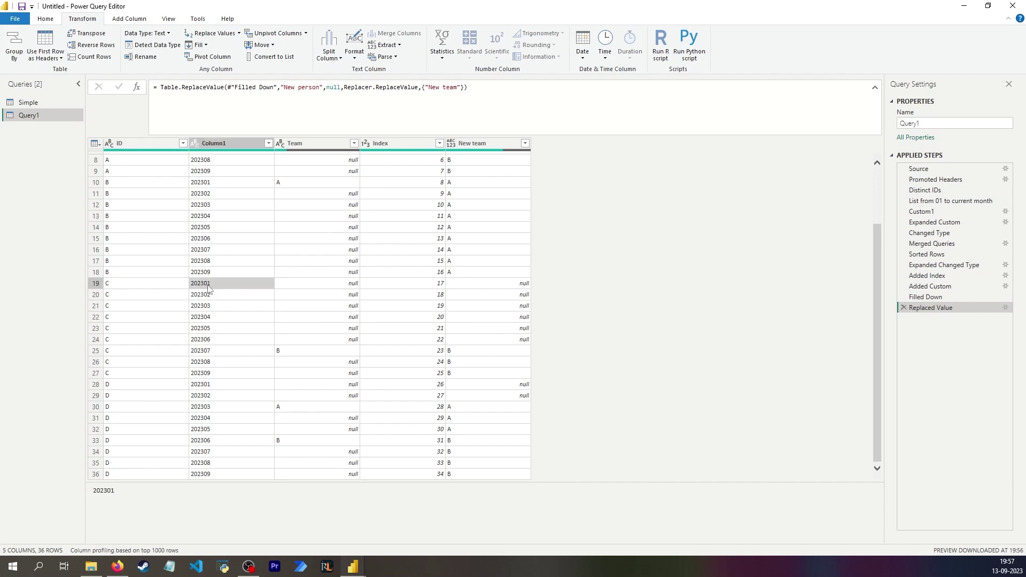
left_click(208, 394)
left_click(148, 388)
scroll(148, 391, "up", 3)
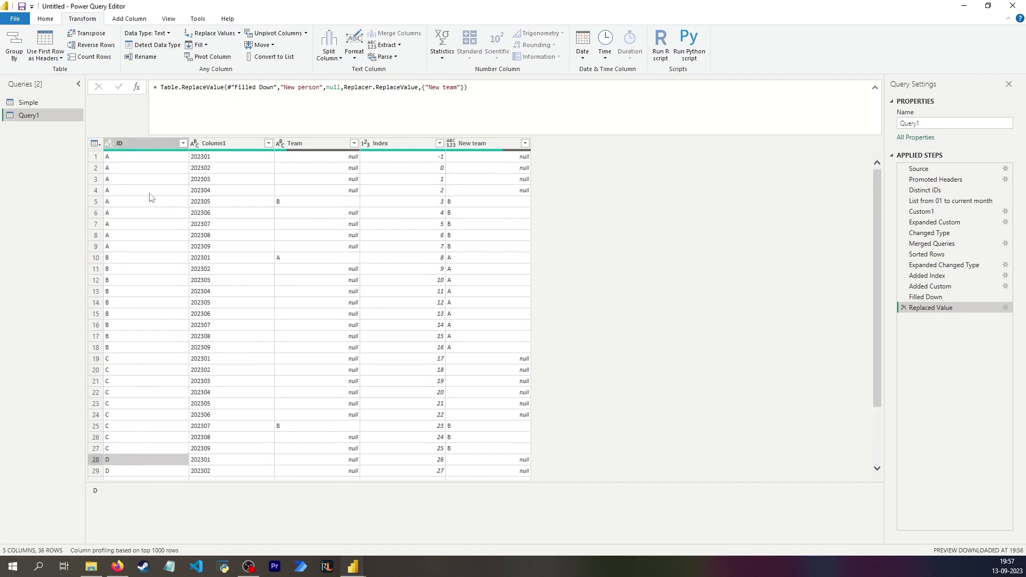
left_click(167, 156)
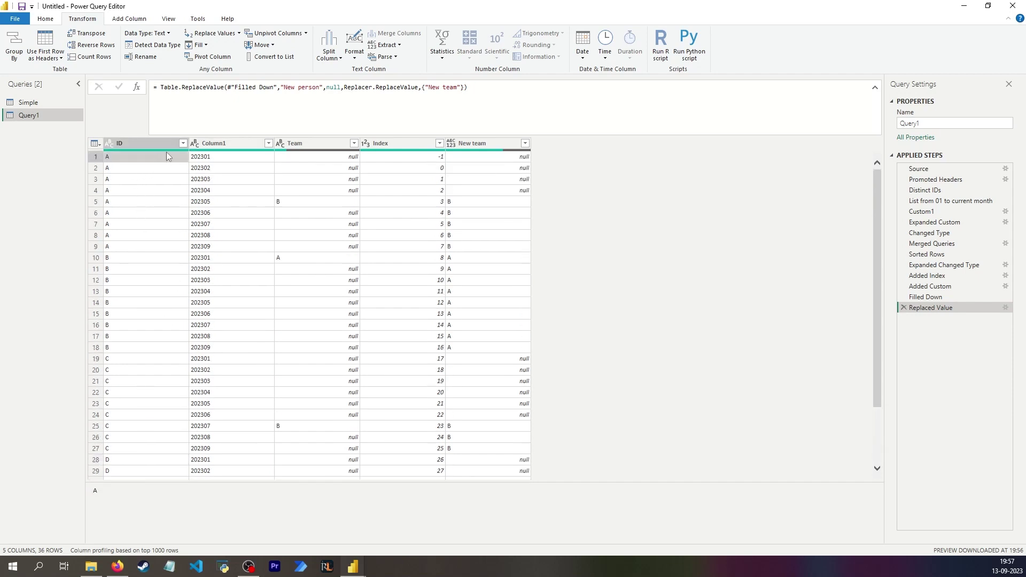
scroll(222, 321, "down", 3)
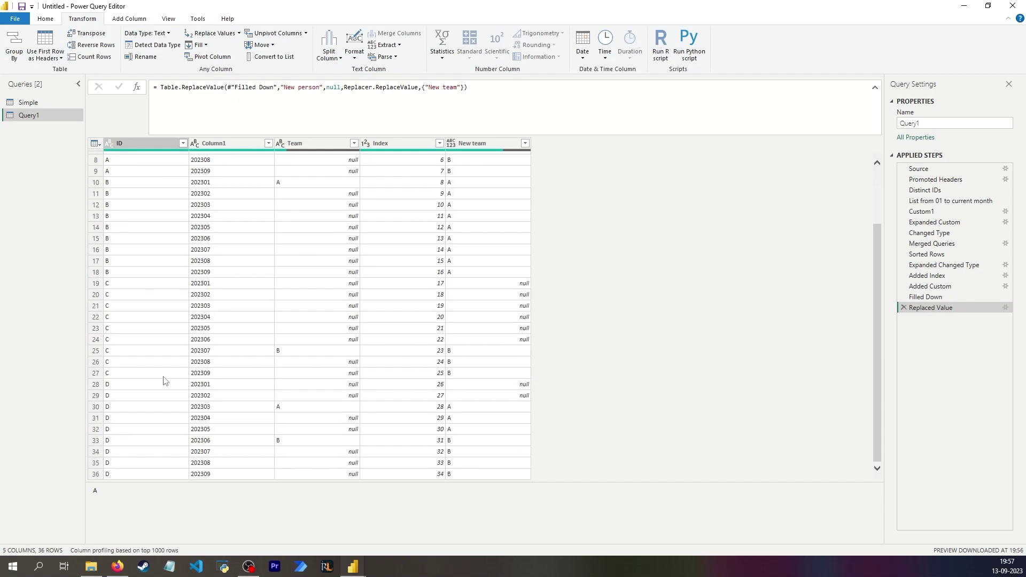
Filter the null values out of the New team column.
left_click(507, 206)
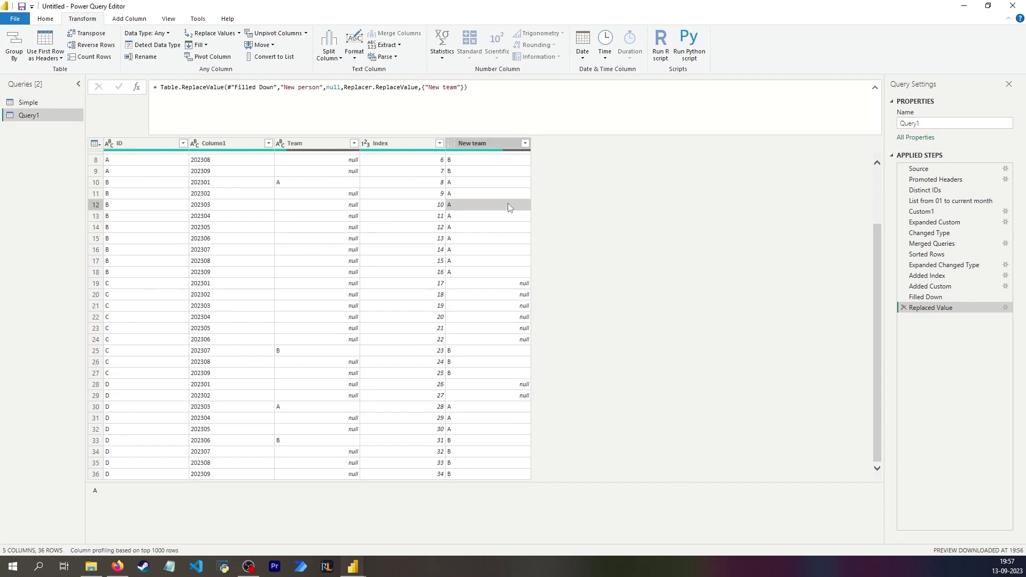
left_click(525, 143)
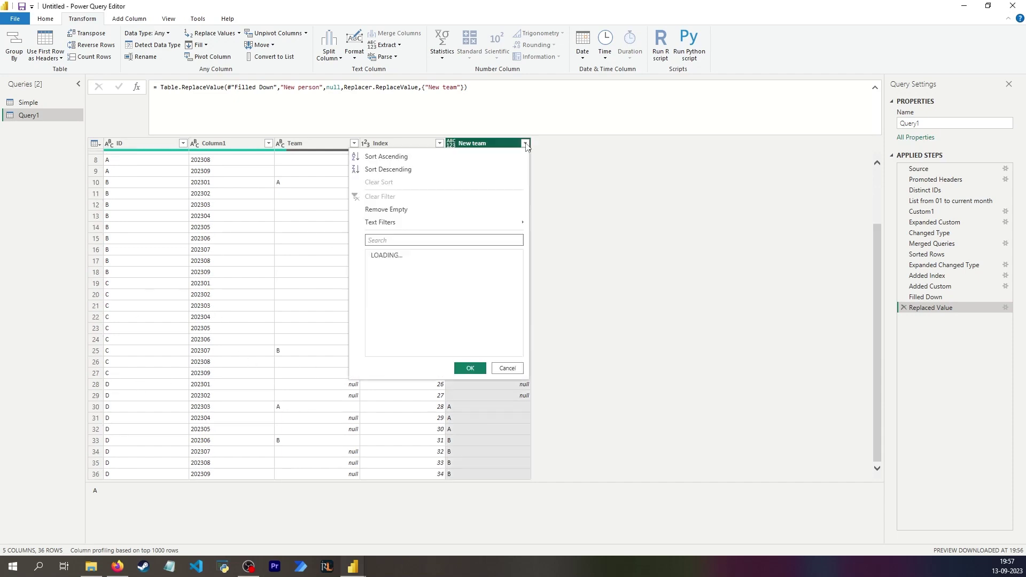
left_click(382, 266)
left_click(469, 315)
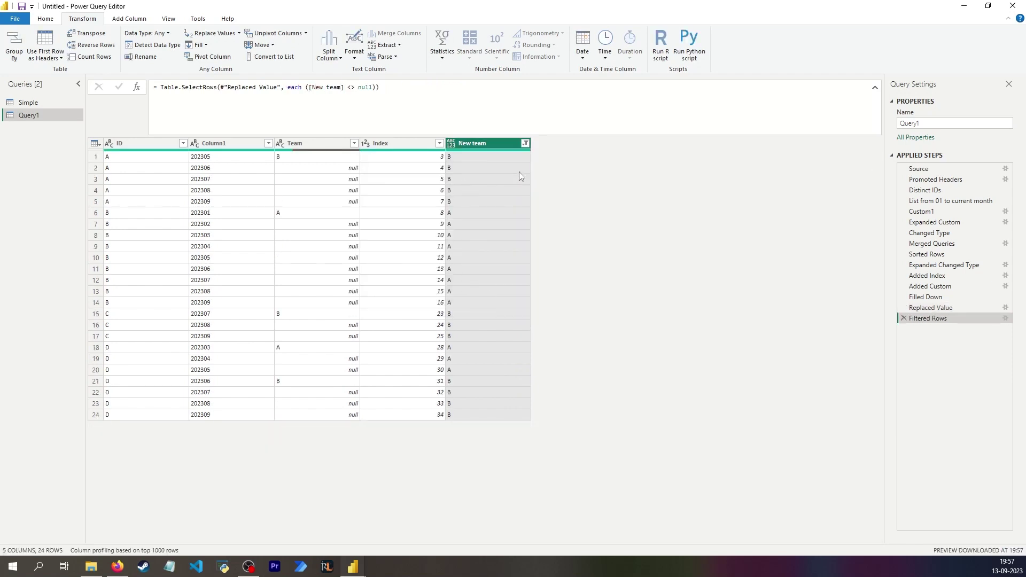
Check the first filtered row's ID, month and New team value.
left_click(489, 157)
left_click(219, 160)
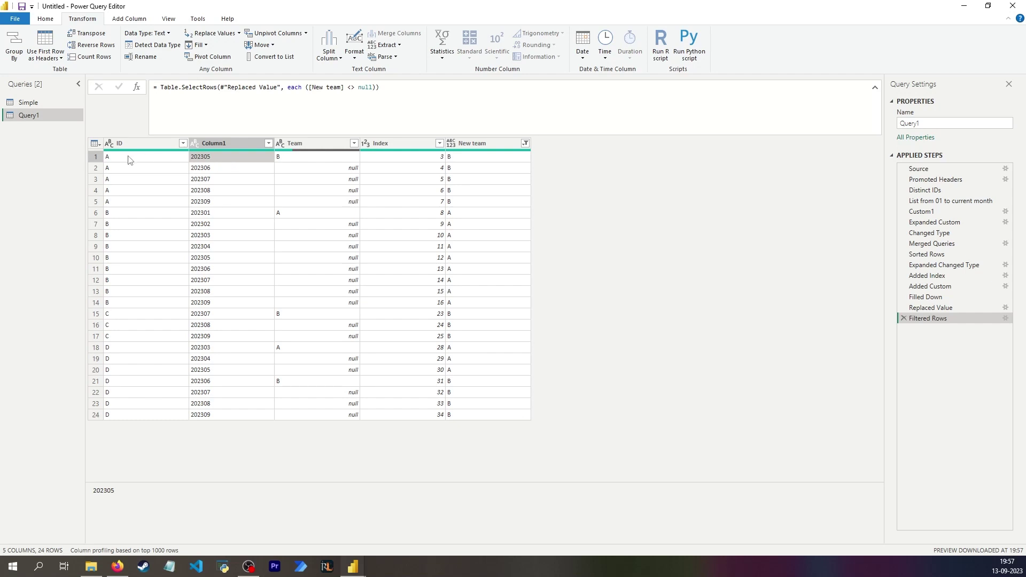
left_click(137, 159)
left_click(212, 158)
left_click(466, 156)
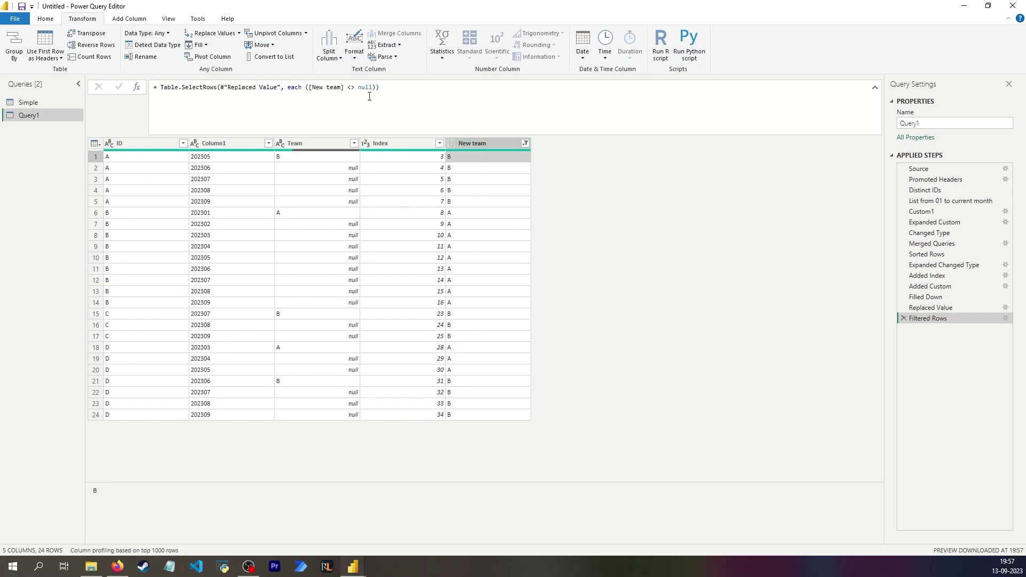
left_click(149, 160)
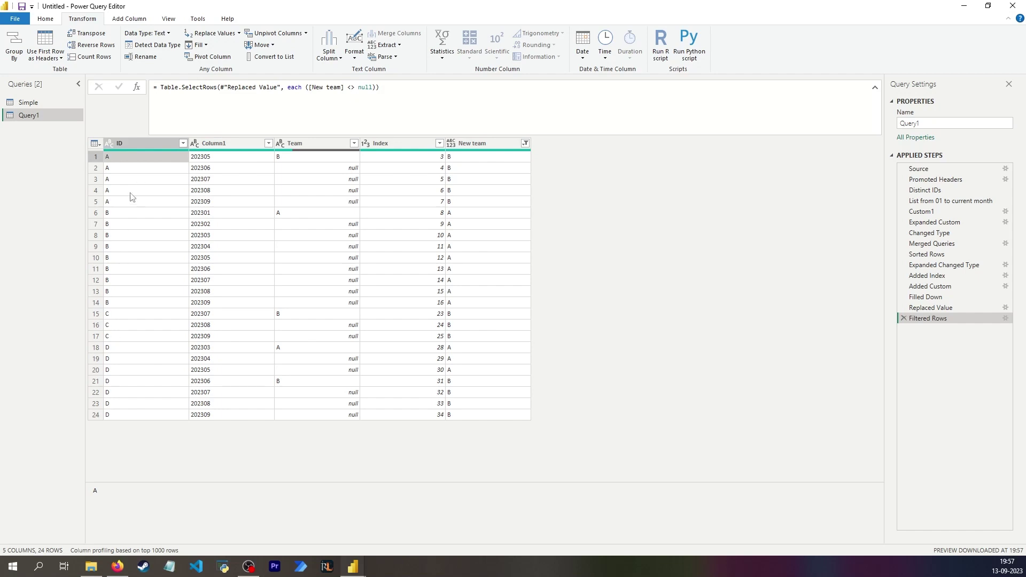
Change the filter formula's comparison from <> to = so only rows with a null New team are kept.
left_click(355, 88)
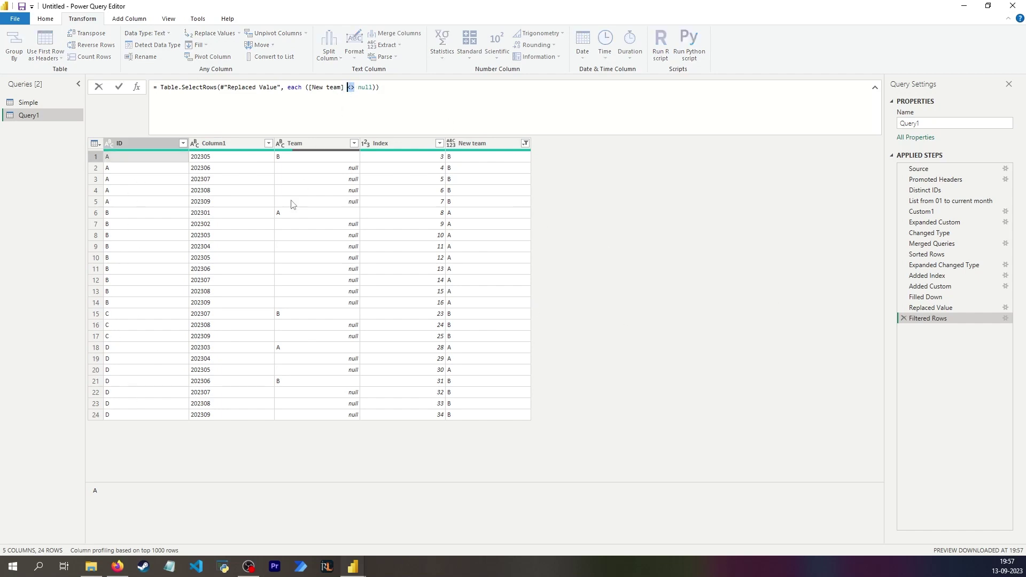
type("=")
key("Return")
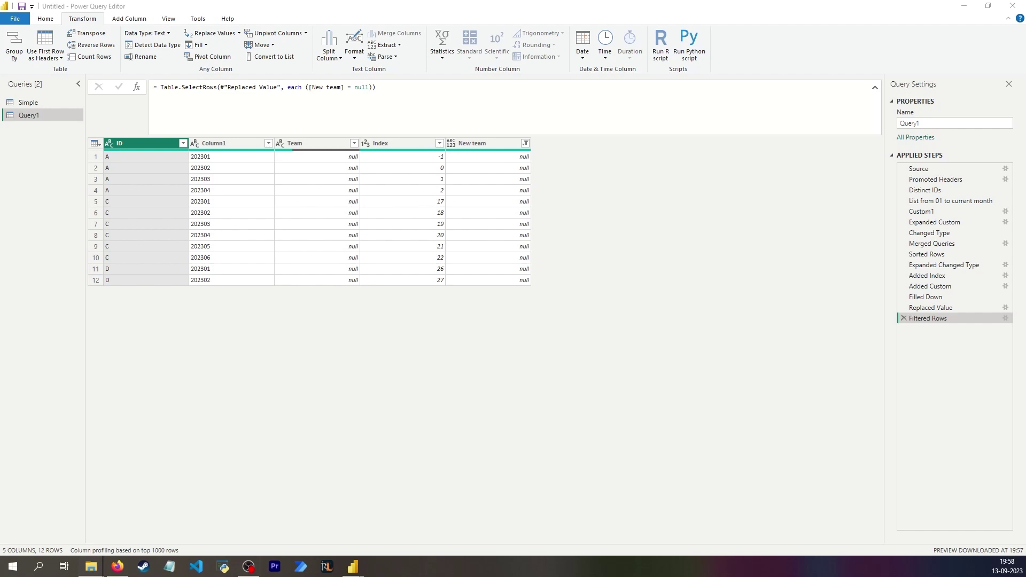
left_click(87, 195)
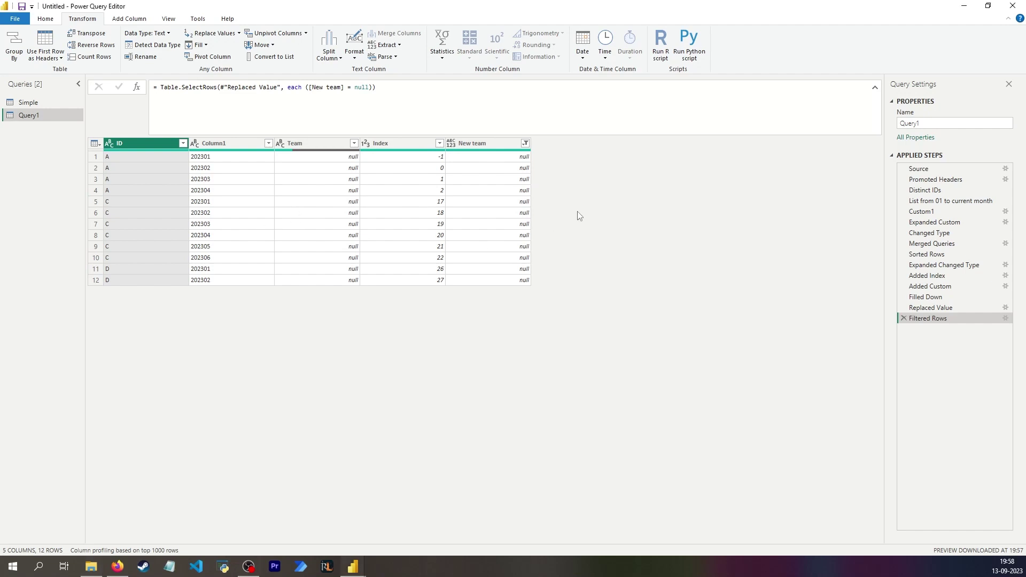
left_click_drag(161, 86, 404, 89)
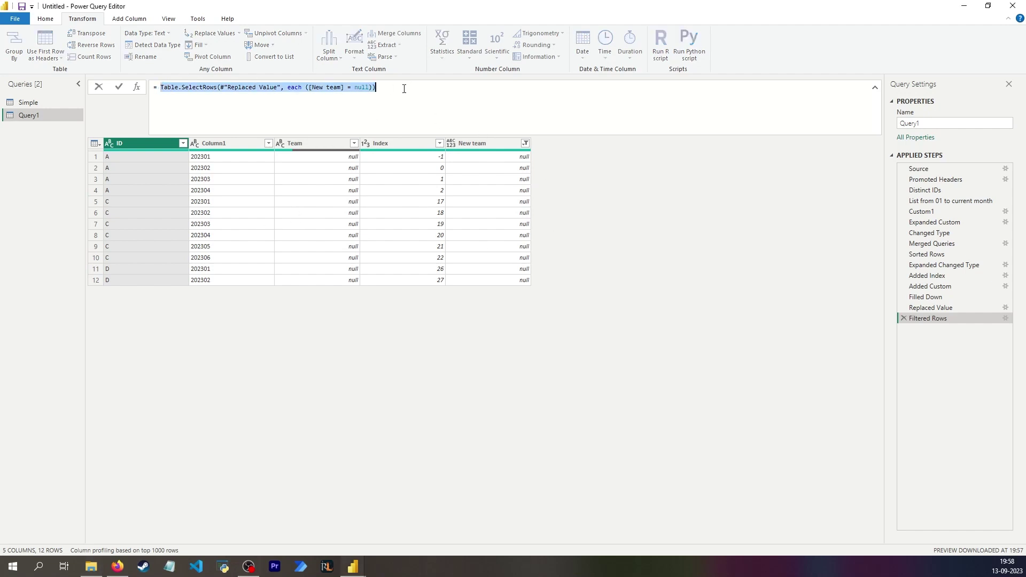
left_click(404, 89)
left_click(597, 292)
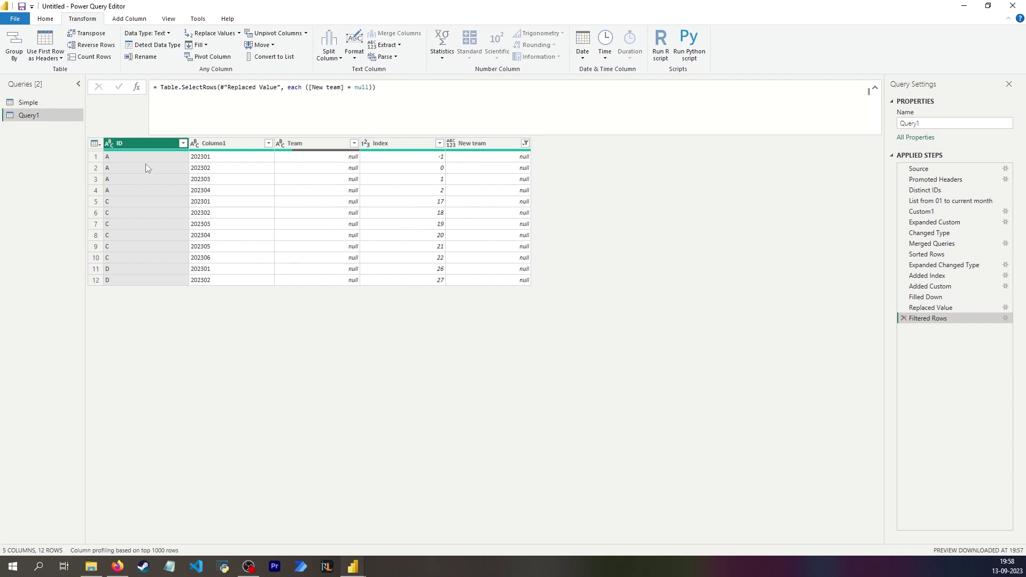
Check the IDs and starting months of the rows with a null New team, and remove the Filtered Rows step.
left_click(115, 157)
left_click(118, 203)
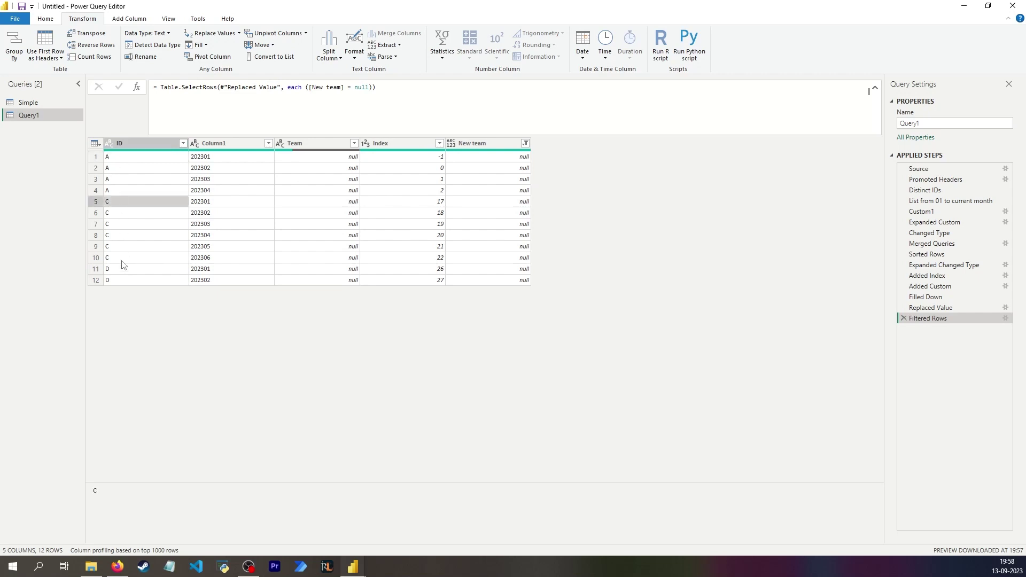
left_click(121, 260)
left_click(122, 268)
left_click(208, 157)
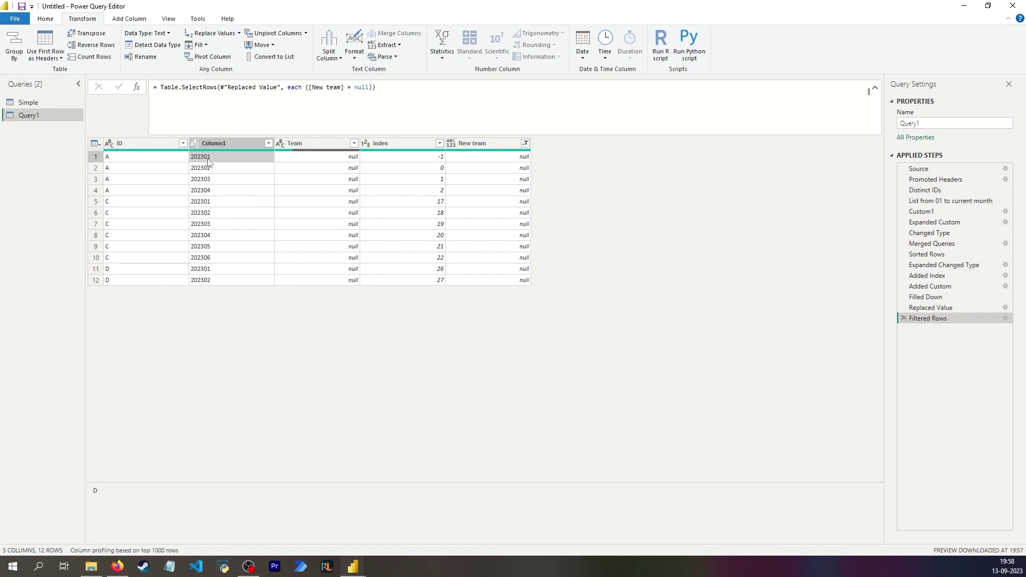
left_click(209, 202)
left_click(206, 267)
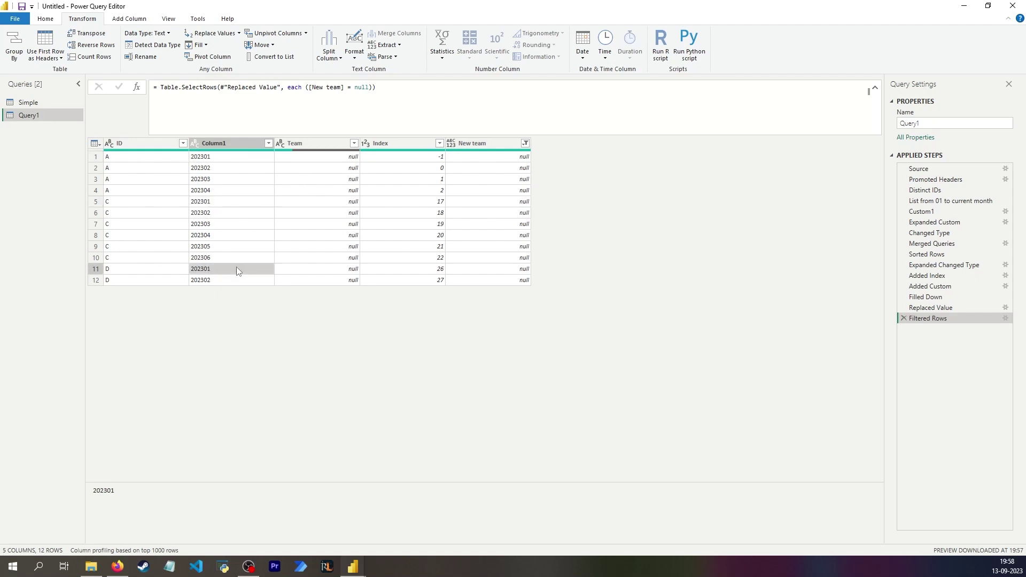
key("ctrl+z")
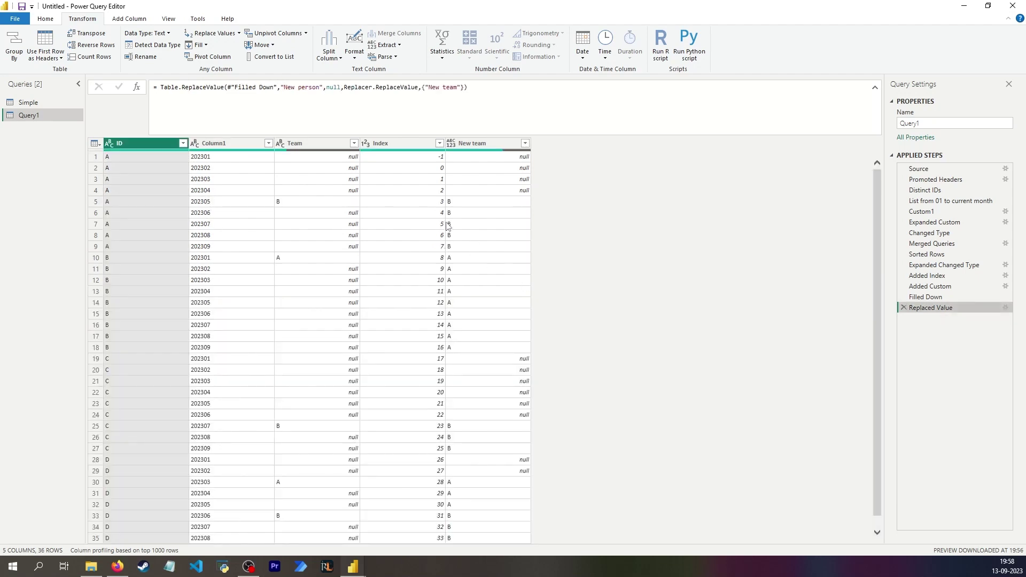